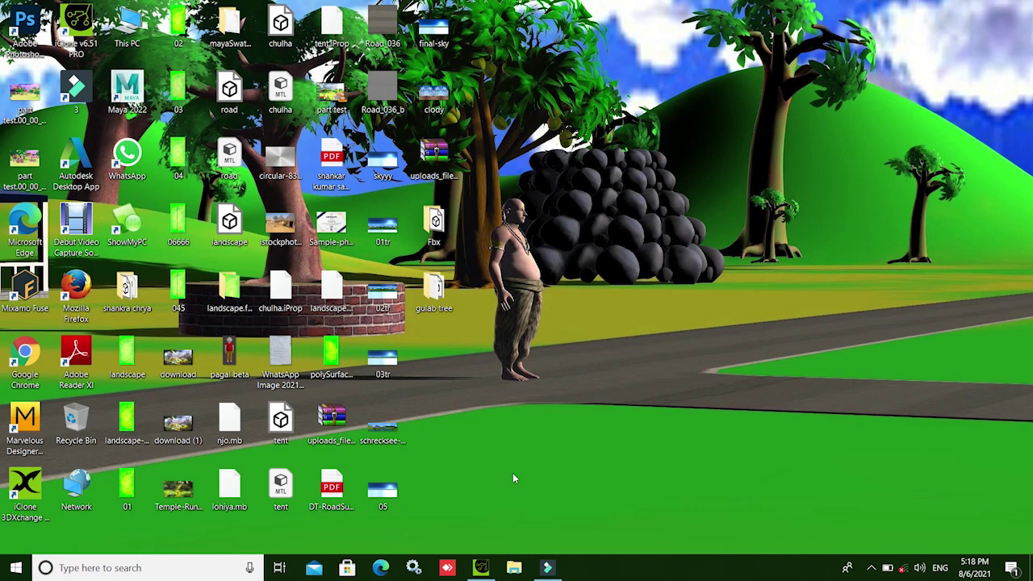
# - Open the 'magical story forest' project so its village scene loads
pyautogui.click(482, 567)
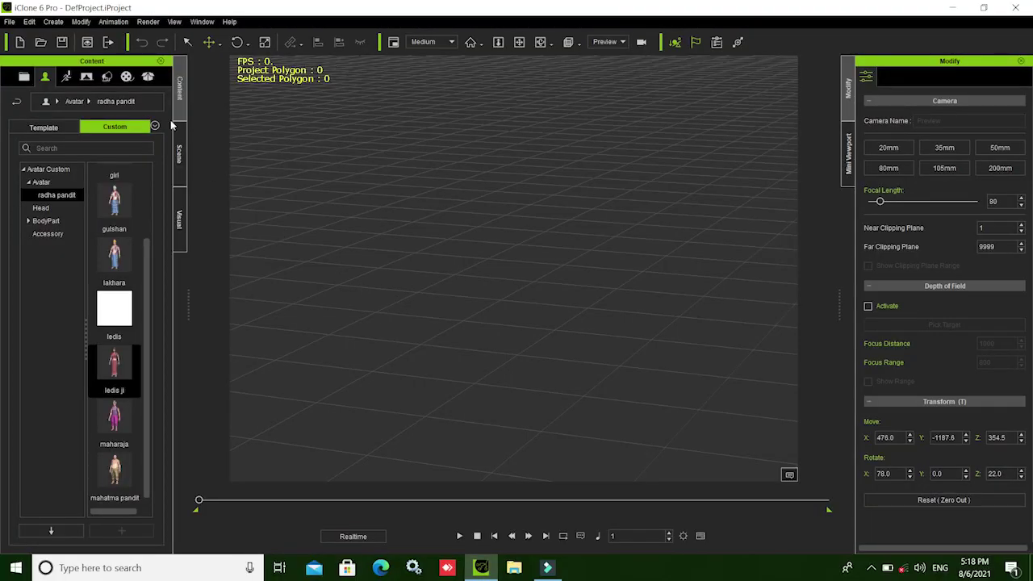
pyautogui.click(10, 22)
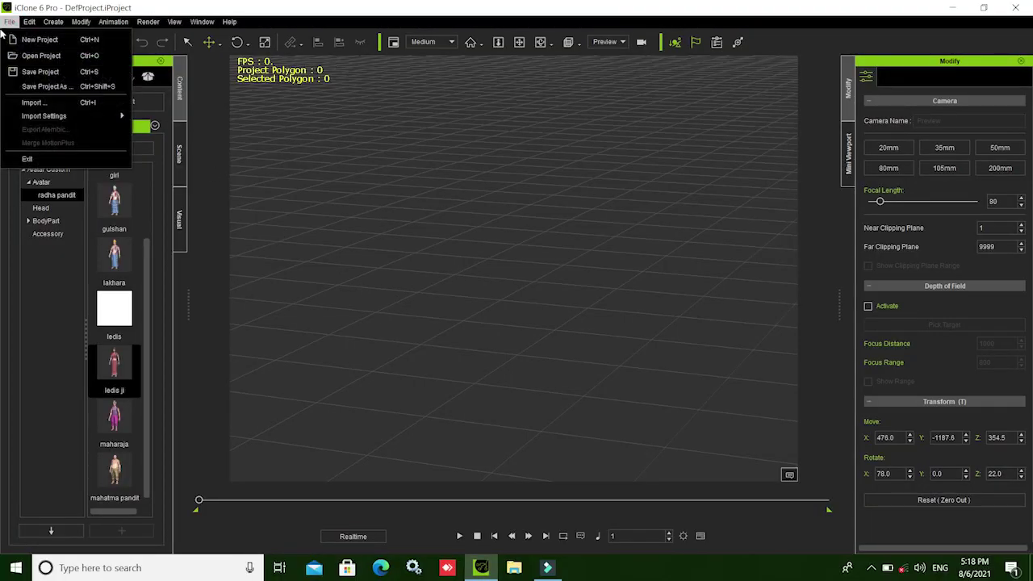
pyautogui.click(57, 54)
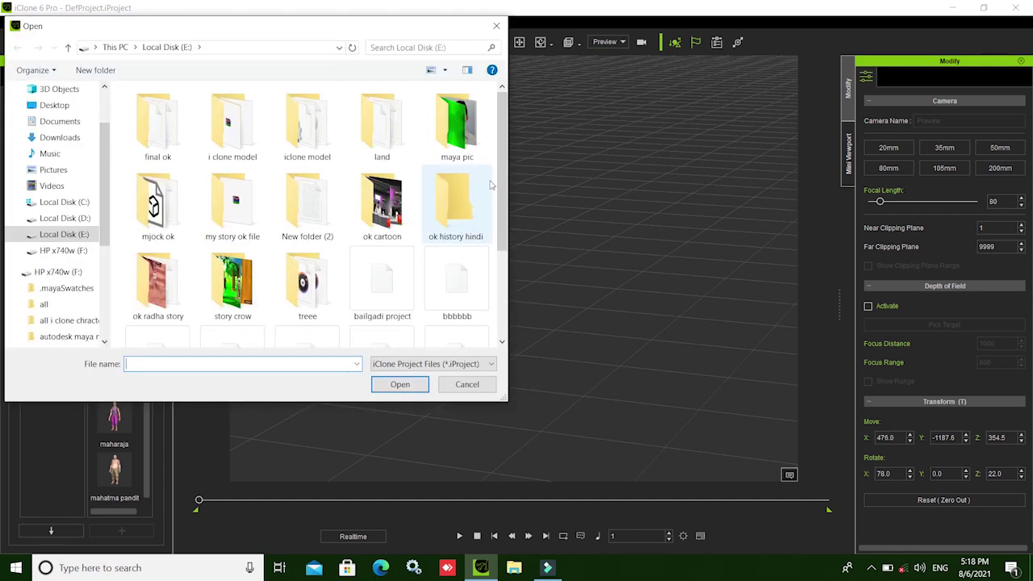
pyautogui.moveTo(500, 153); pyautogui.dragTo(500, 288)
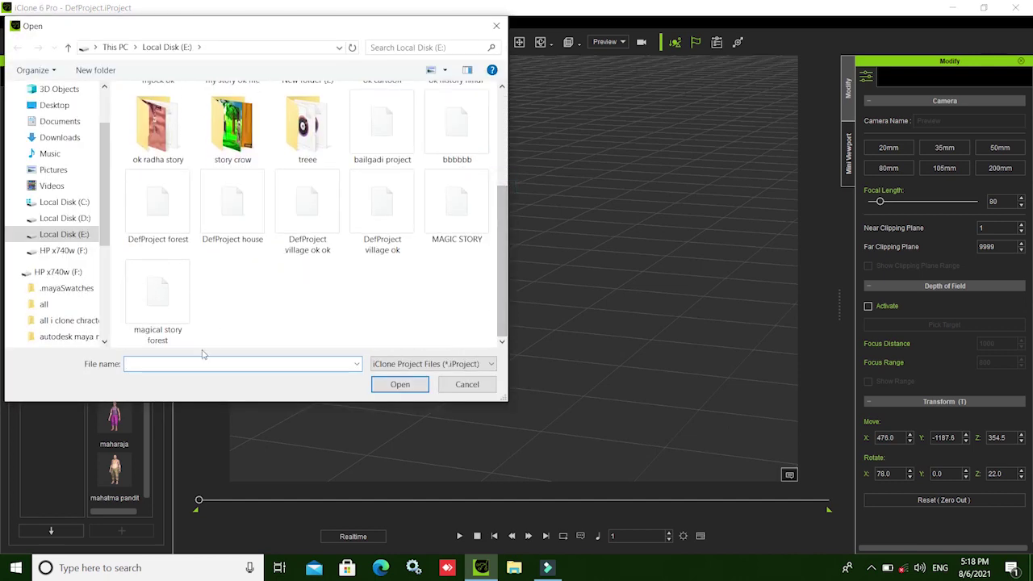
pyautogui.click(145, 323)
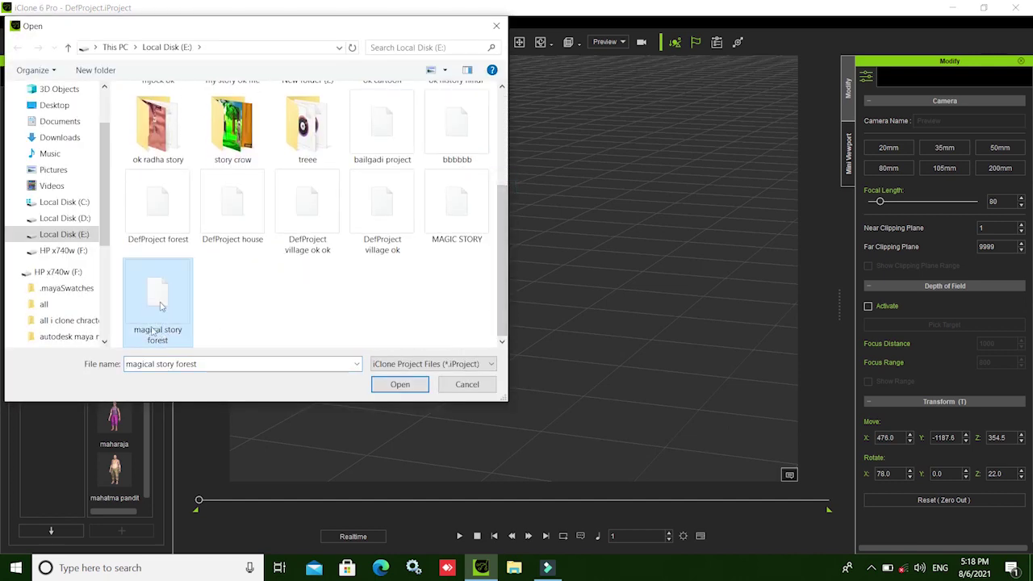
pyautogui.click(400, 384)
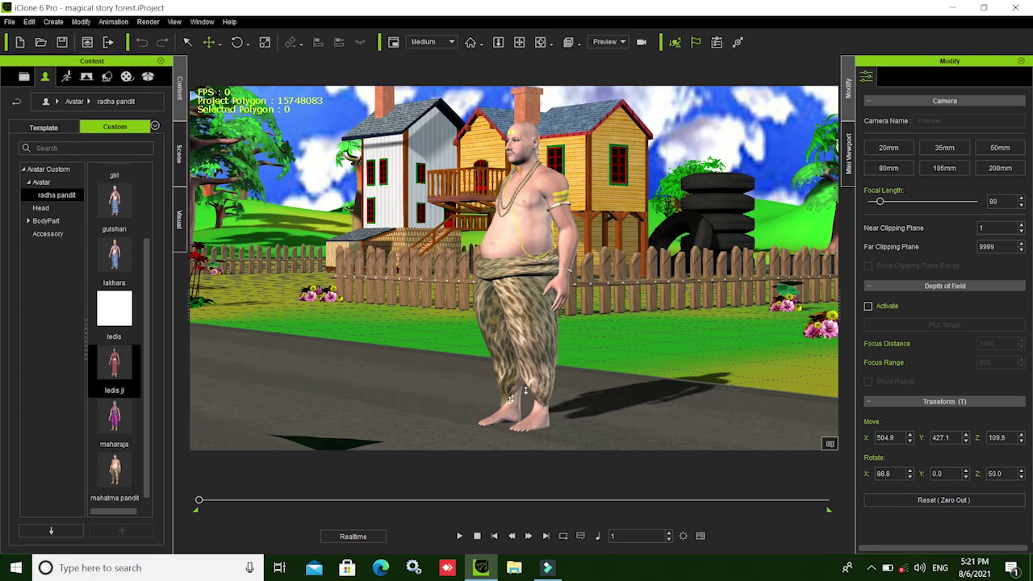
# - Zoom the camera out over the village to bring the pandit into view
pyautogui.scroll(2, 510, 399)
pyautogui.scroll(-1, 510, 406)
pyautogui.scroll(-1, 511, 402)
pyautogui.scroll(-1, 513, 400)
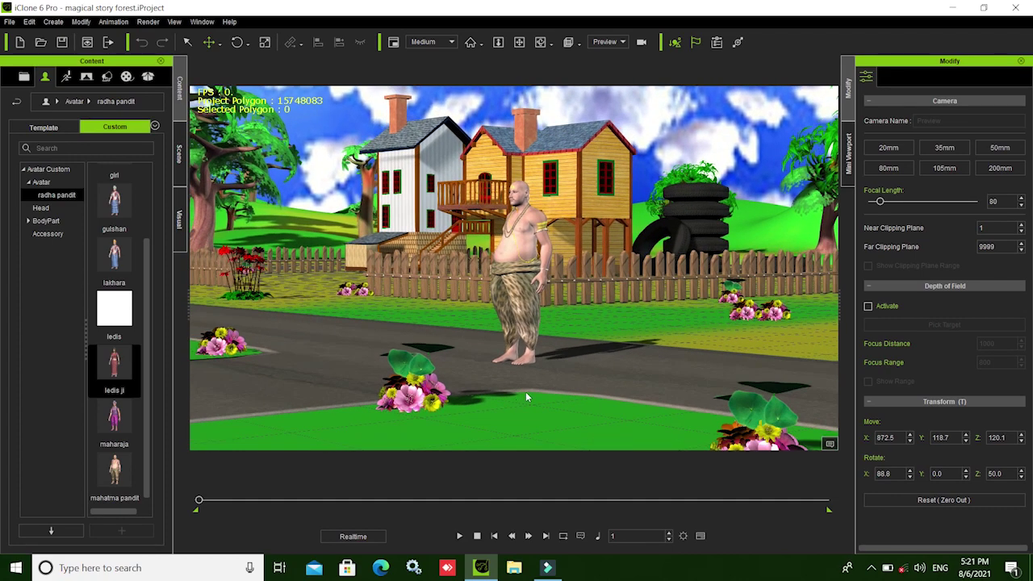
pyautogui.scroll(-1, 529, 392)
pyautogui.scroll(-1, 531, 394)
pyautogui.scroll(-1, 530, 396)
pyautogui.scroll(-1, 530, 398)
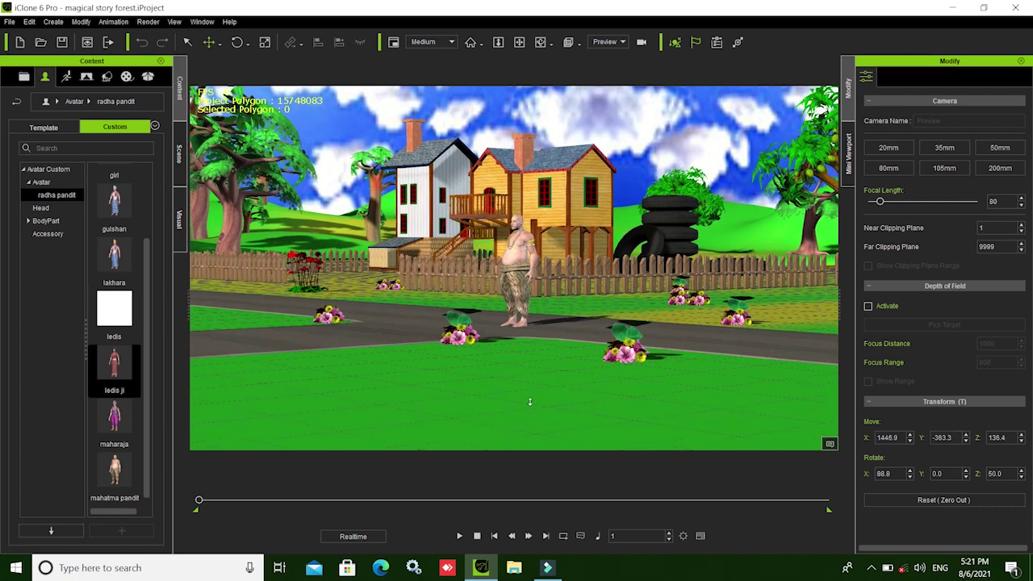
pyautogui.scroll(-1, 530, 401)
pyautogui.scroll(-1, 530, 400)
pyautogui.scroll(-1, 527, 397)
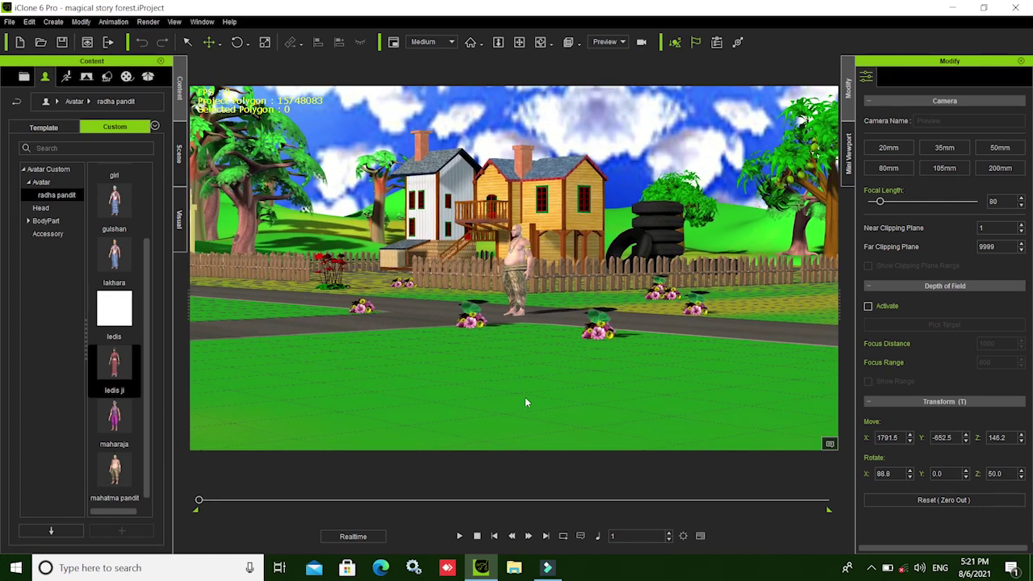
pyautogui.scroll(-1, 520, 388)
pyautogui.scroll(-1, 510, 381)
pyautogui.scroll(3, 547, 403)
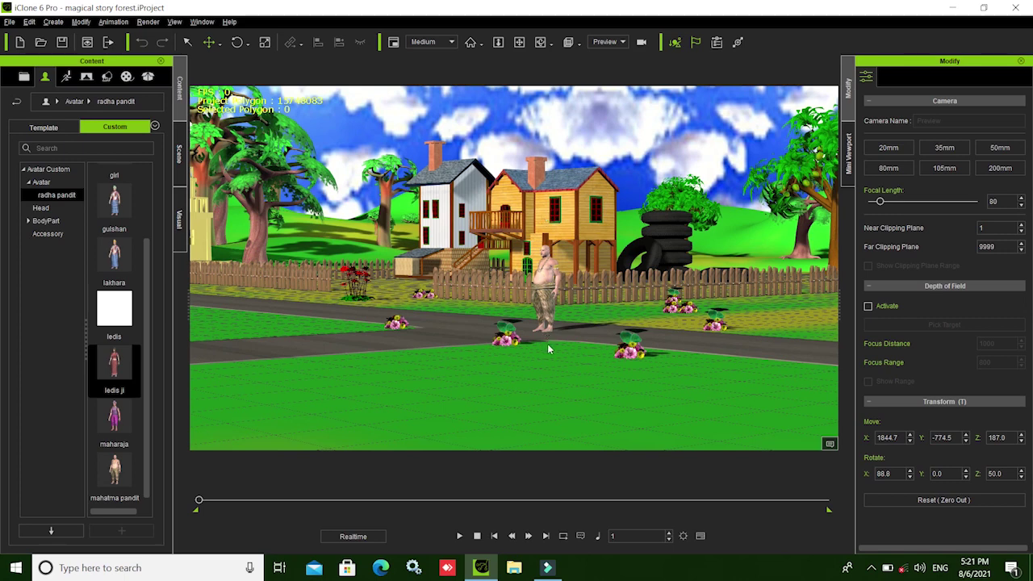
pyautogui.moveTo(552, 348); pyautogui.dragTo(578, 309, button='right')
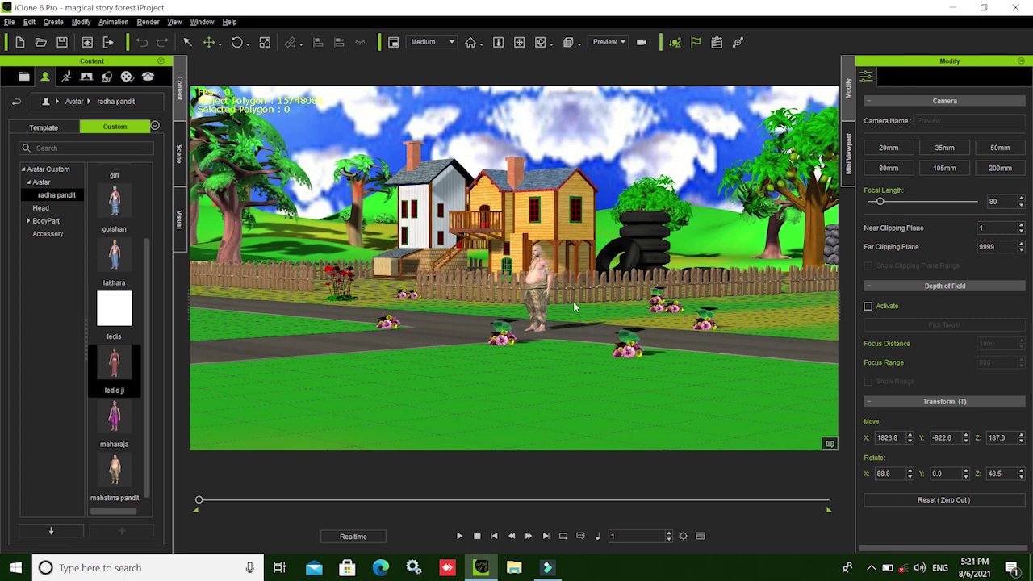
# - Select the pandit, frame him close up, and orbit to see him from behind
pyautogui.click(529, 300)
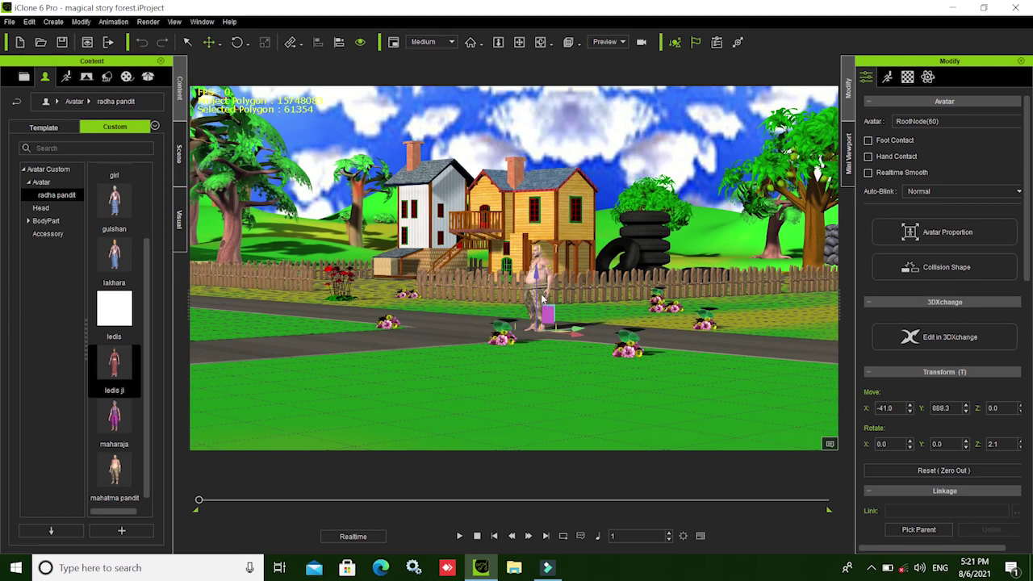
pyautogui.press('z')
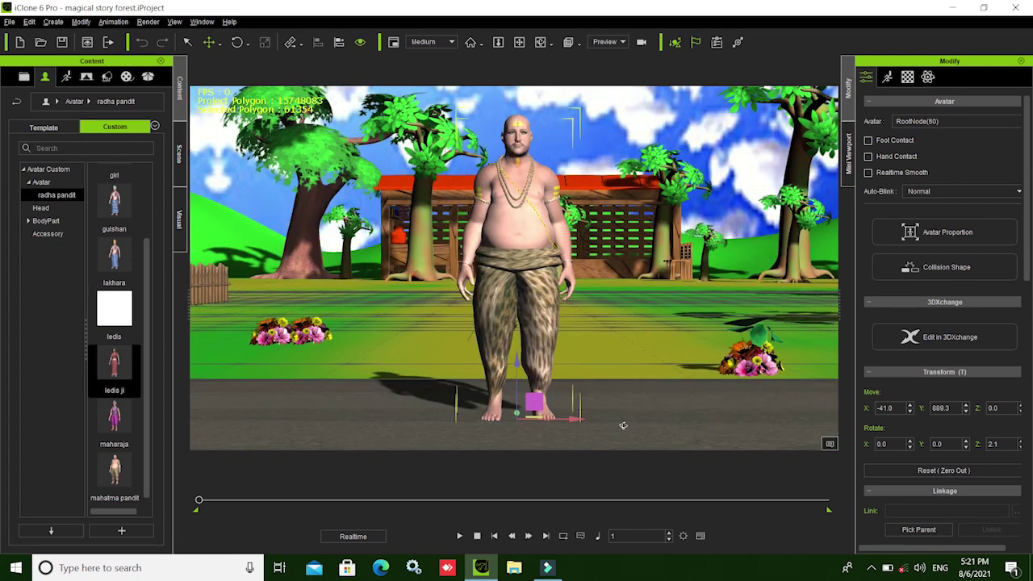
pyautogui.moveTo(623, 426)
pyautogui.mouseDown(button='right')
pyautogui.moveTo(717, 415)
pyautogui.moveTo(551, 429)
pyautogui.moveTo(462, 420)
pyautogui.moveTo(439, 424)
pyautogui.moveTo(430, 446)
pyautogui.moveTo(303, 456)
pyautogui.mouseUp(button='right')
pyautogui.moveTo(592, 430)
pyautogui.mouseDown(button='right')
pyautogui.moveTo(522, 433)
pyautogui.moveTo(517, 418)
pyautogui.moveTo(663, 423)
pyautogui.moveTo(572, 408)
pyautogui.moveTo(484, 332)
pyautogui.mouseUp(button='right')
# - Zoom, pan and orbit down the road to a raised view over the pandit's junction
pyautogui.scroll(-5, 580, 392)
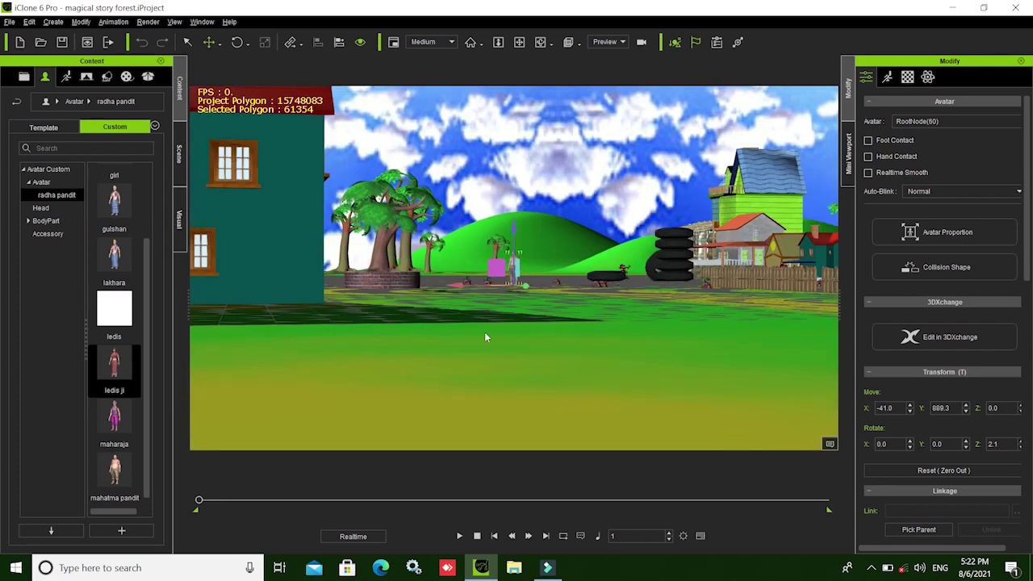
pyautogui.moveTo(547, 357)
pyautogui.mouseDown(button='right')
pyautogui.moveTo(598, 355)
pyautogui.moveTo(588, 378)
pyautogui.moveTo(526, 376)
pyautogui.moveTo(611, 376)
pyautogui.moveTo(583, 352)
pyautogui.moveTo(519, 362)
pyautogui.moveTo(544, 347)
pyautogui.mouseUp(button='right')
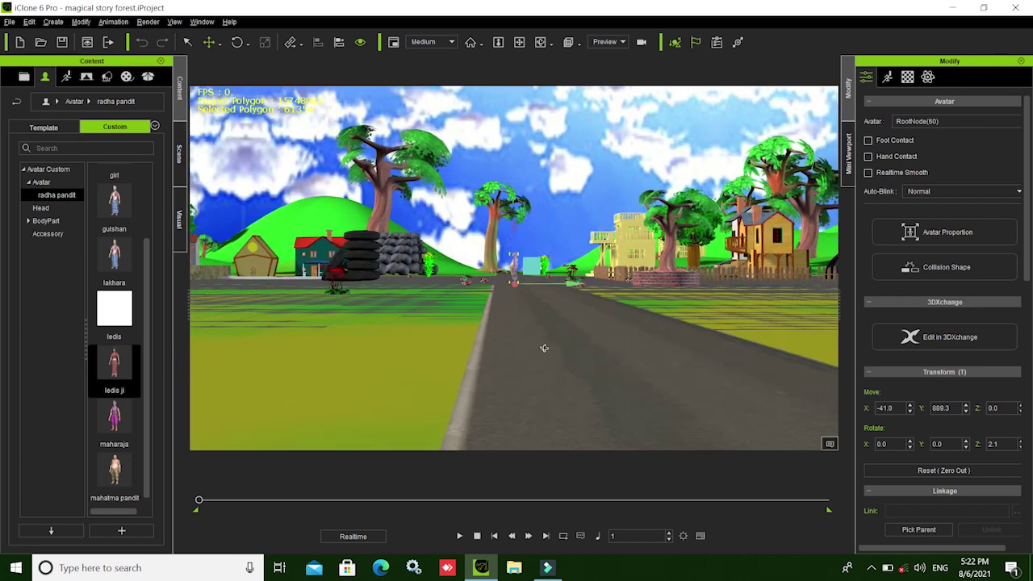
pyautogui.scroll(2, 544, 346)
pyautogui.scroll(2, 545, 346)
pyautogui.scroll(3, 545, 345)
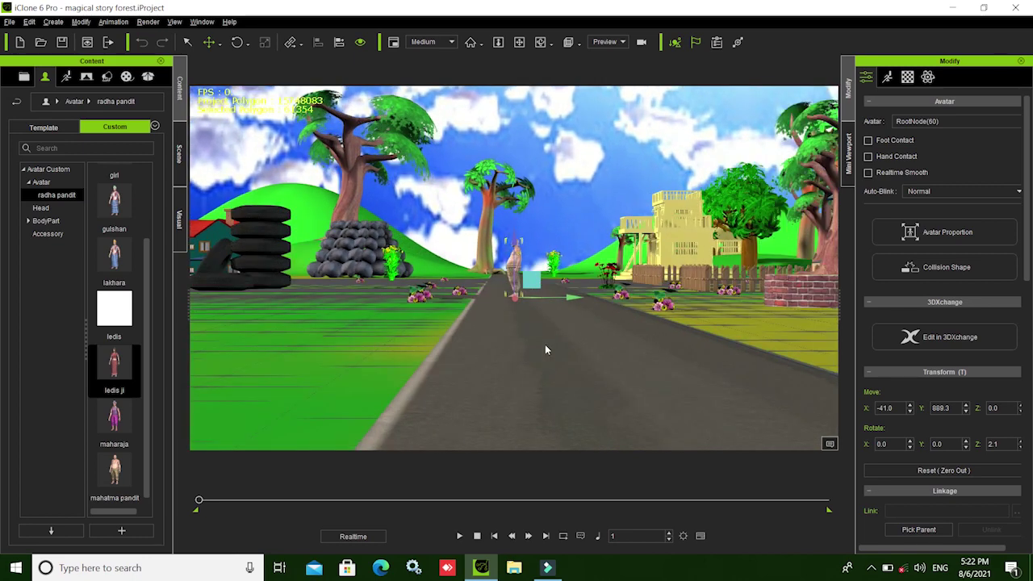
pyautogui.scroll(3, 545, 346)
pyautogui.scroll(2, 544, 348)
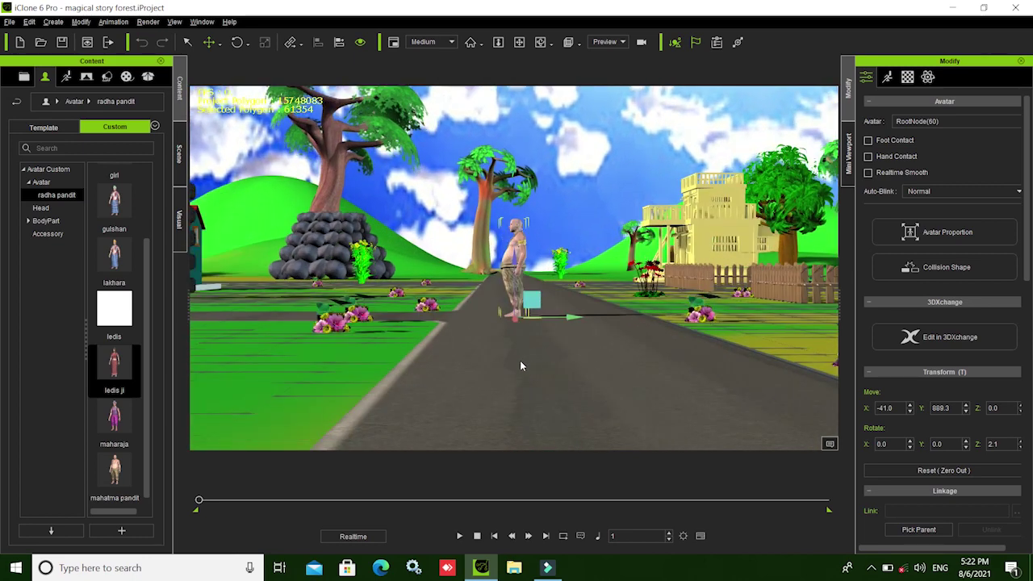
pyautogui.moveTo(521, 393); pyautogui.dragTo(509, 391, button='middle')
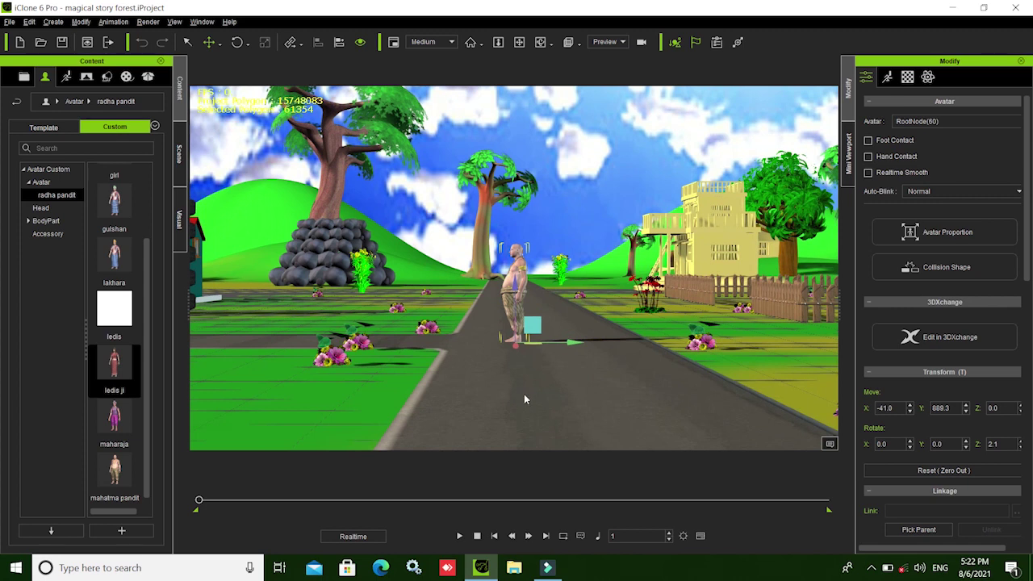
pyautogui.moveTo(524, 393); pyautogui.dragTo(513, 397, button='right')
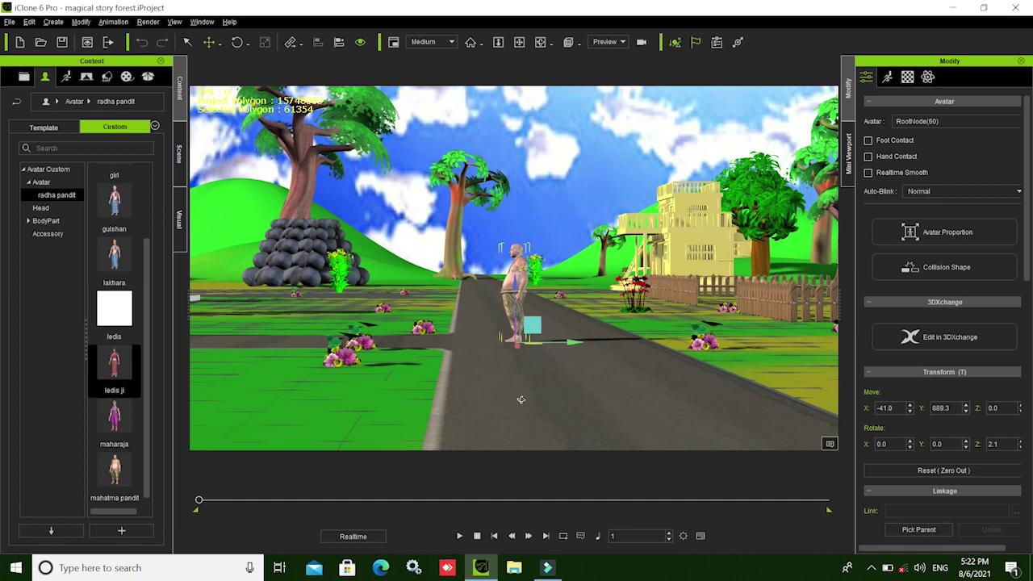
pyautogui.moveTo(497, 399); pyautogui.dragTo(598, 401, button='right')
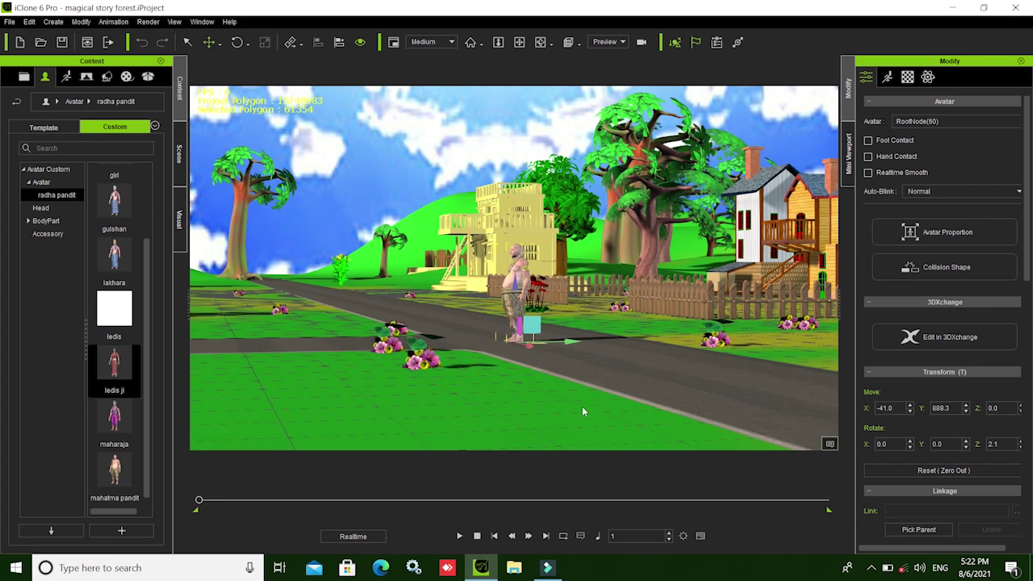
pyautogui.moveTo(577, 432); pyautogui.dragTo(529, 289, button='right')
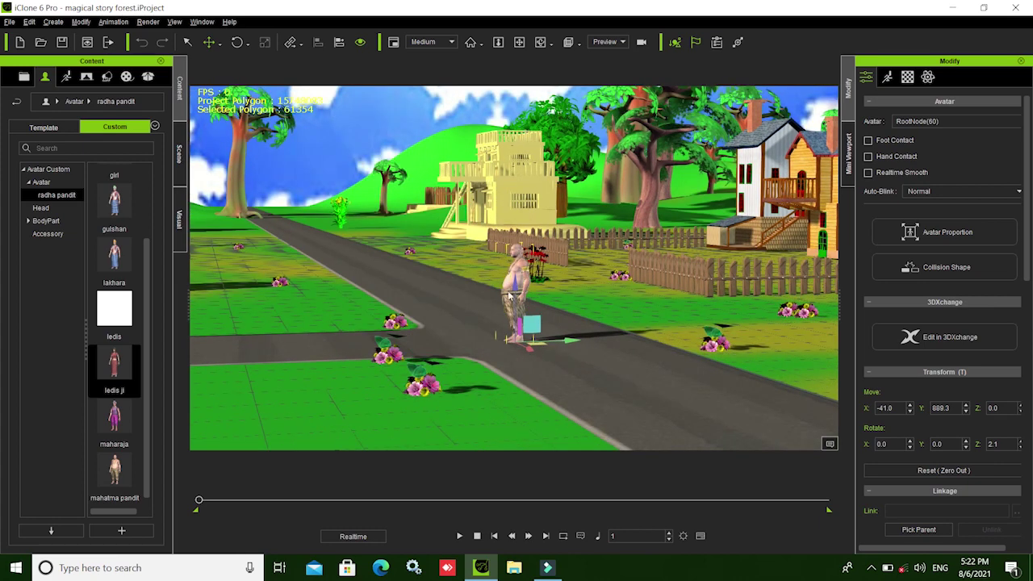
# - Place the maharaja avatar in the scene and slide him beside the pandit at X -400
pyautogui.click(114, 415)
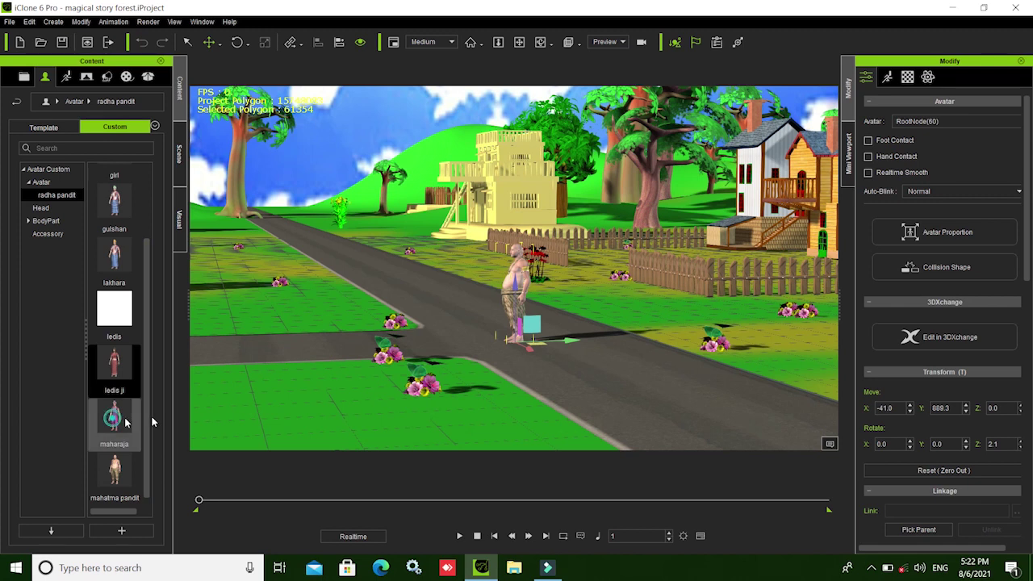
pyautogui.moveTo(438, 323); pyautogui.dragTo(439, 322)
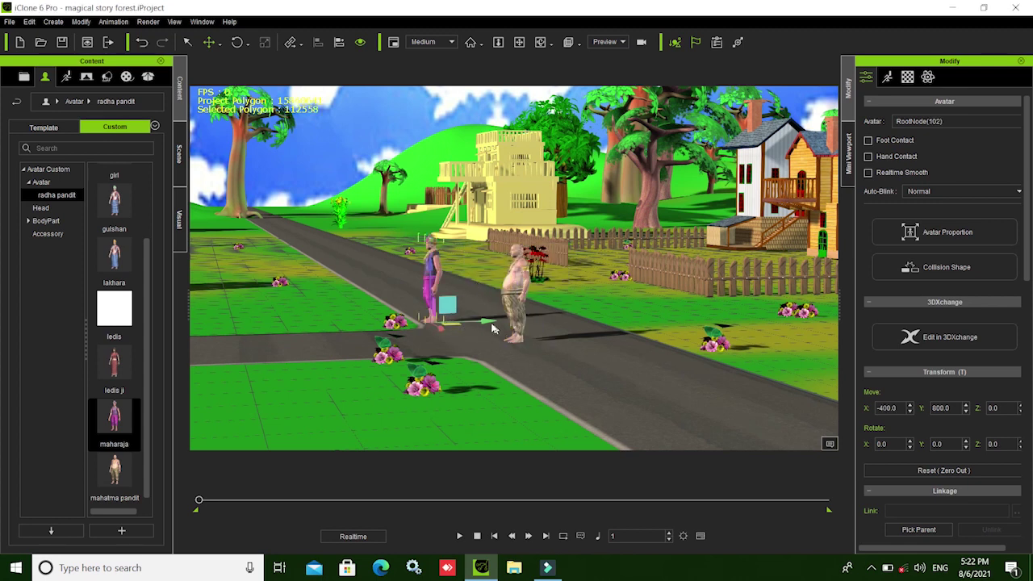
pyautogui.moveTo(511, 321); pyautogui.dragTo(524, 319)
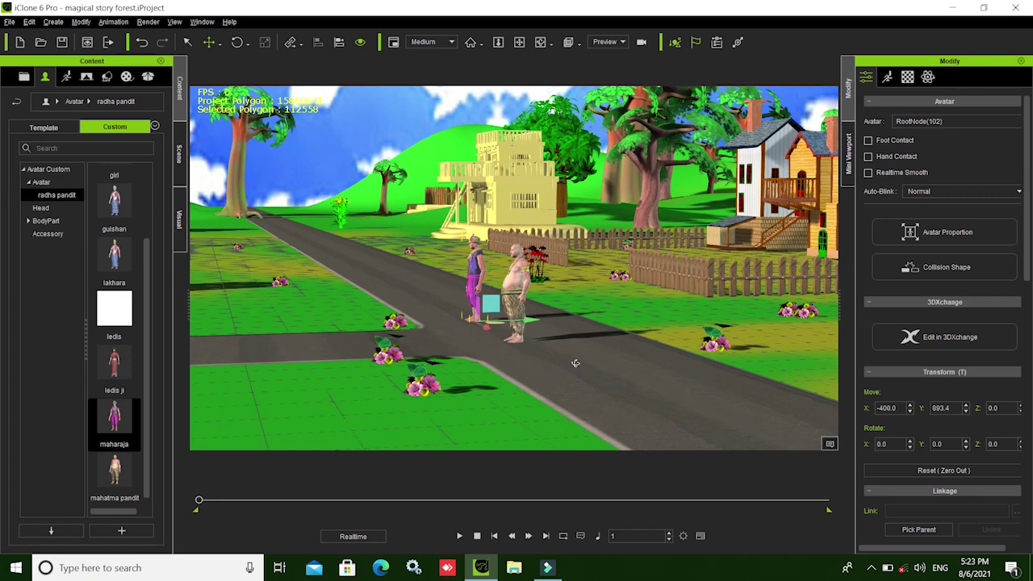
# - Reframe the view across both villagers and reselect the pandit
pyautogui.moveTo(574, 364); pyautogui.dragTo(497, 339, button='right')
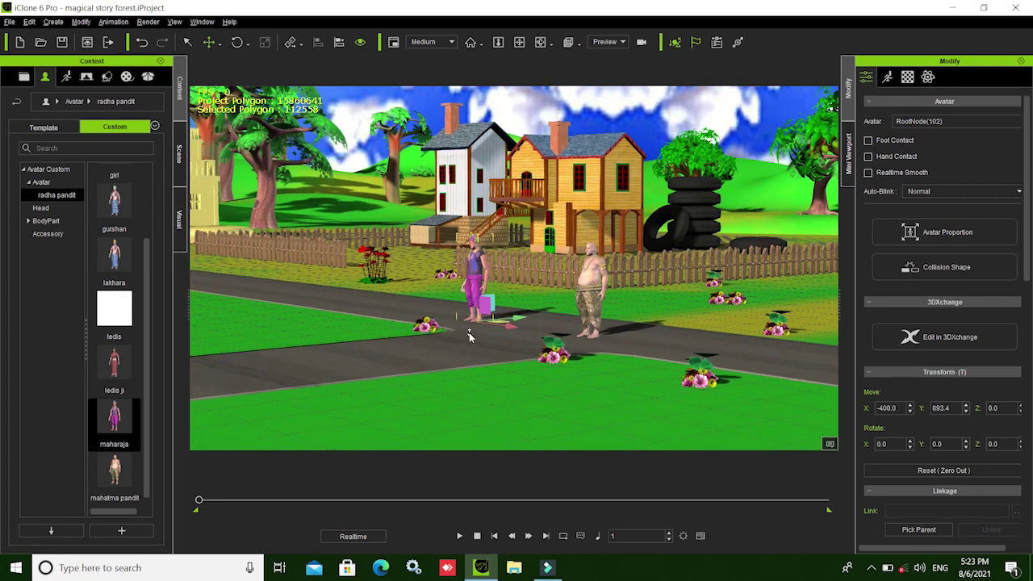
pyautogui.scroll(2, 469, 333)
pyautogui.scroll(3, 466, 335)
pyautogui.scroll(3, 465, 337)
pyautogui.scroll(2, 462, 339)
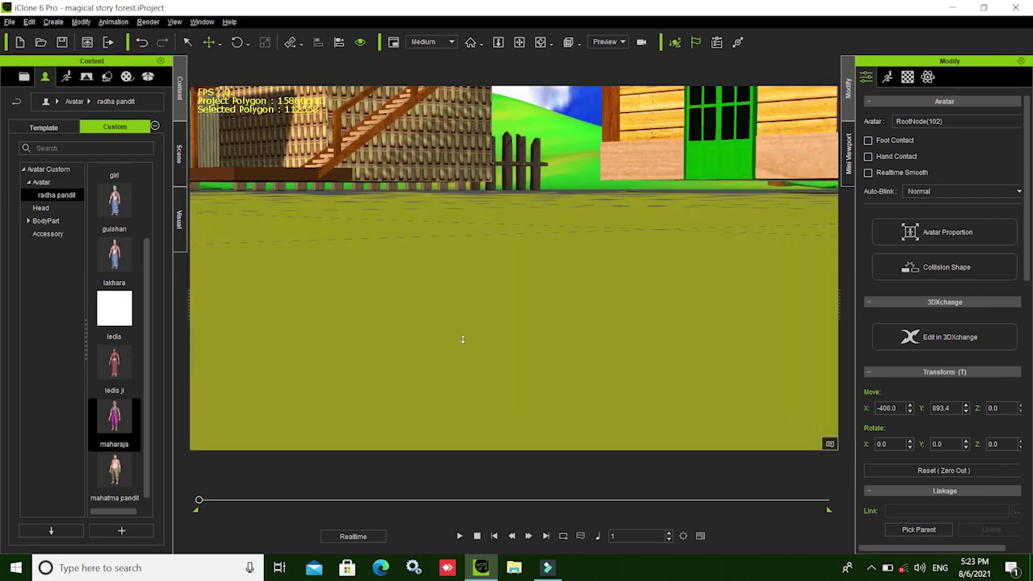
pyautogui.scroll(-3, 462, 340)
pyautogui.scroll(-3, 462, 340)
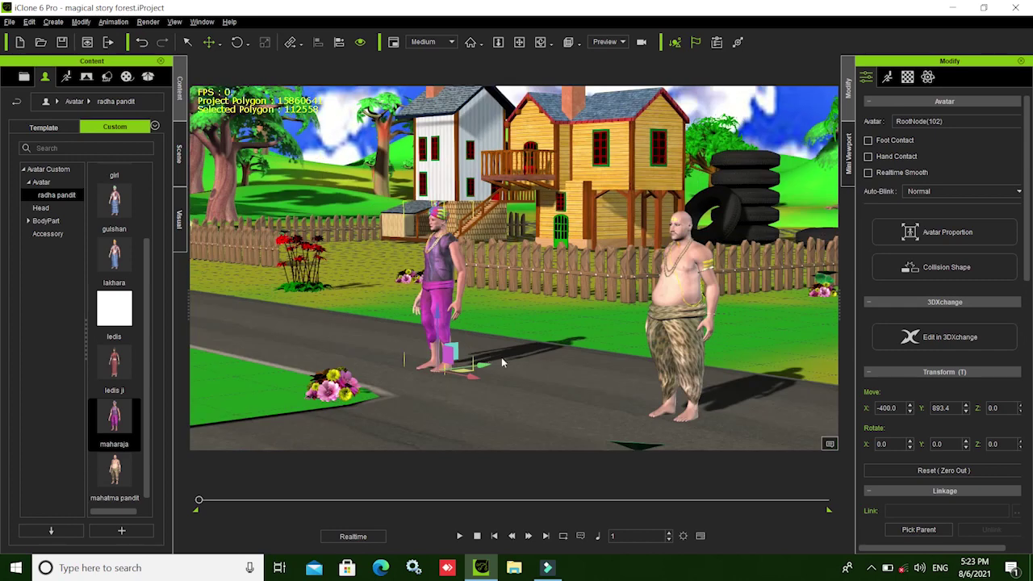
pyautogui.moveTo(562, 352); pyautogui.dragTo(540, 351, button='middle')
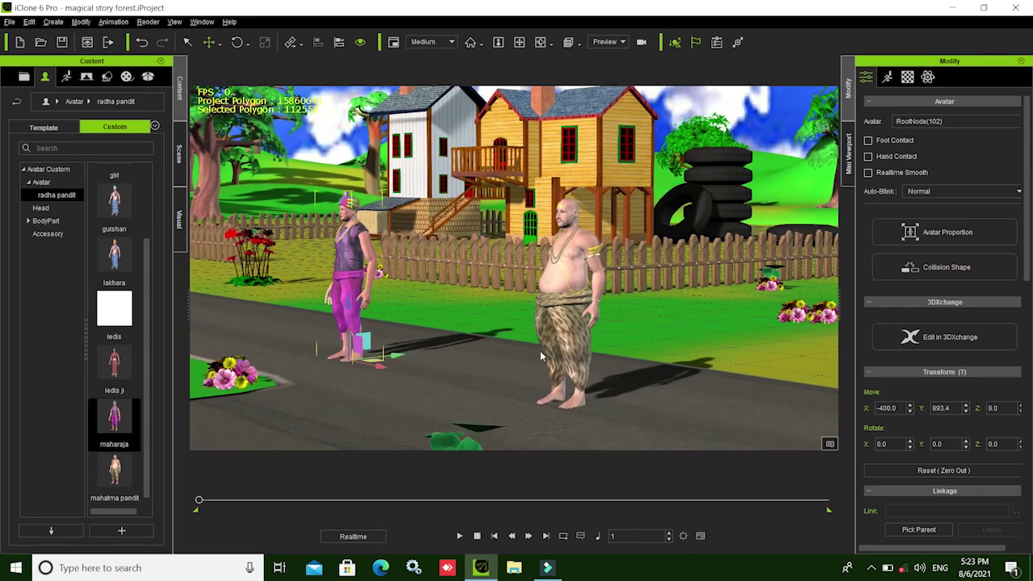
pyautogui.scroll(1, 473, 341)
pyautogui.scroll(1, 480, 322)
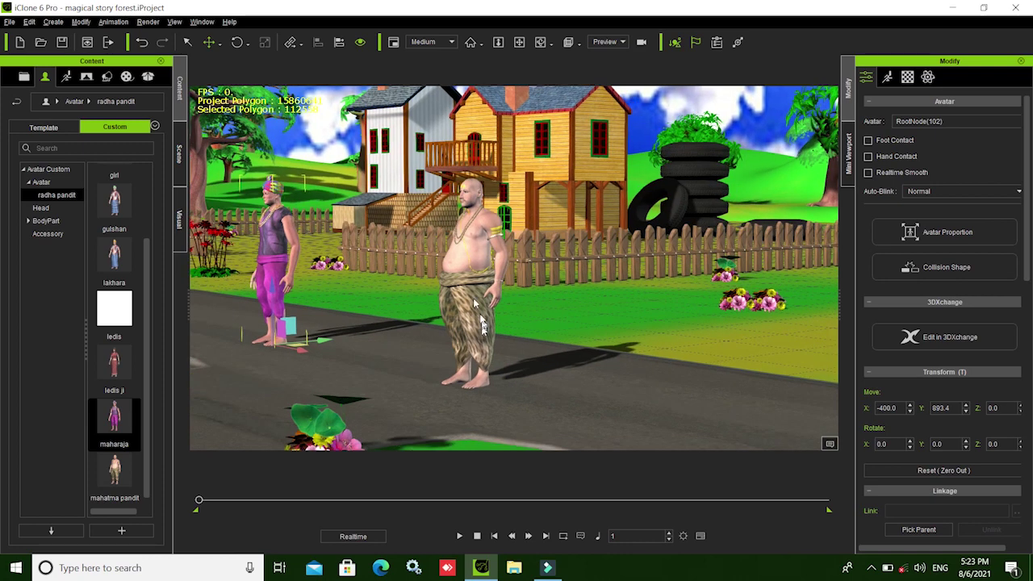
pyautogui.scroll(1, 477, 310)
pyautogui.click(465, 269)
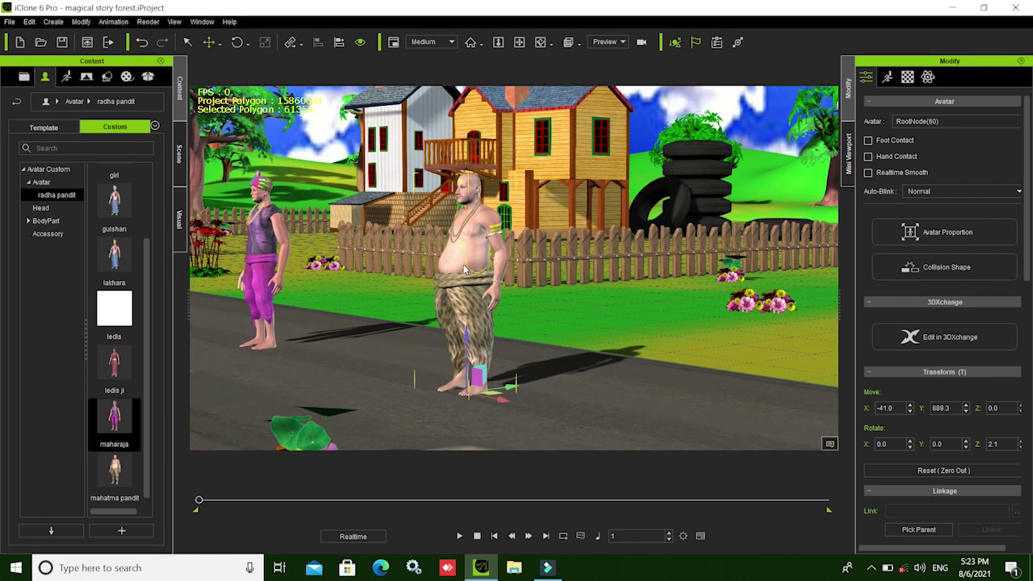
# - Apply the Talk > 01_Talk puppet motion to the pandit and start its preview
pyautogui.click(887, 77)
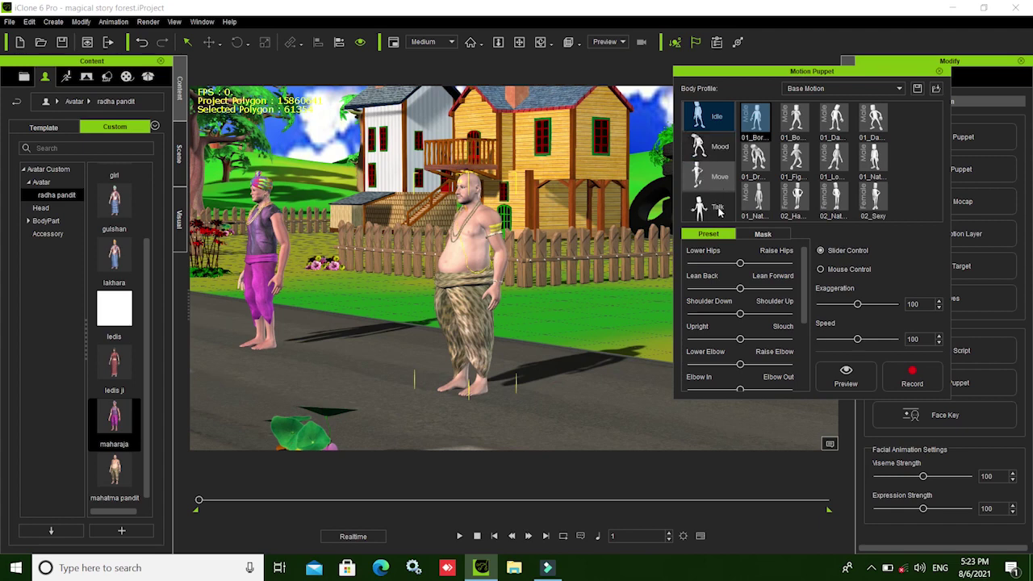
pyautogui.click(719, 211)
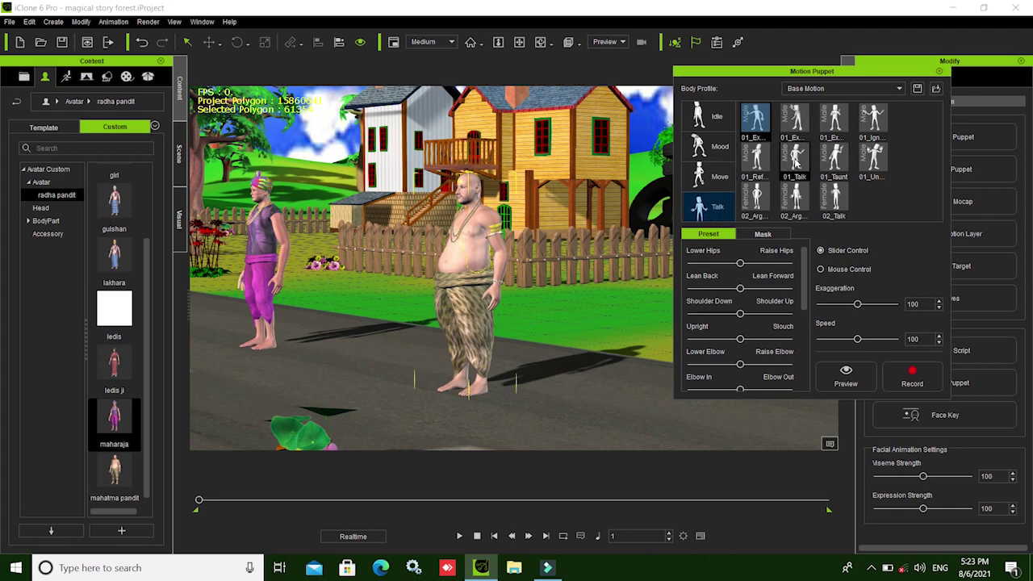
pyautogui.click(796, 161)
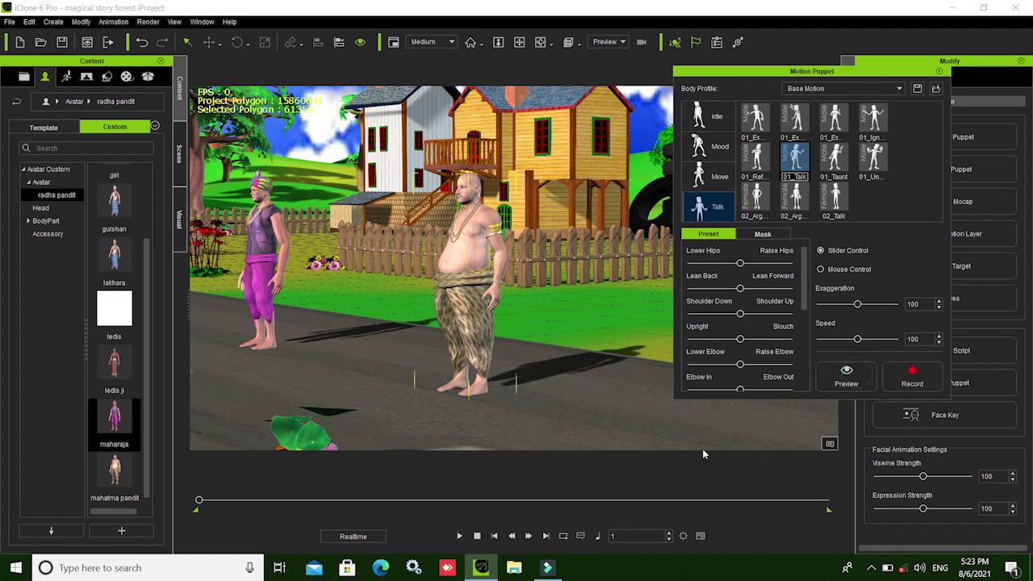
pyautogui.press('space')
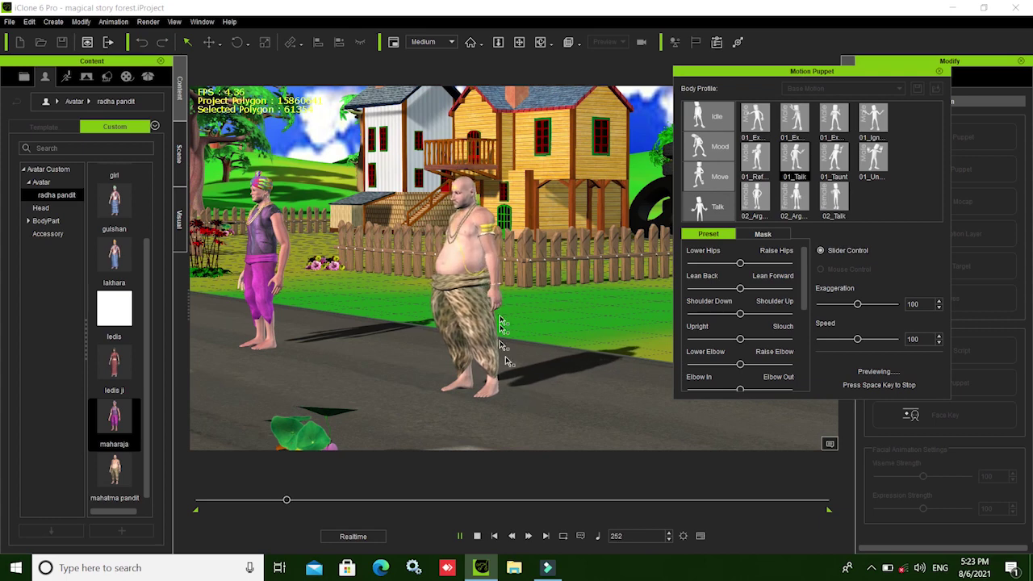
# - Raise the shoulders fully and lift the elbows slightly in the puppet sliders
pyautogui.click(740, 314)
pyautogui.moveTo(792, 325); pyautogui.dragTo(788, 317)
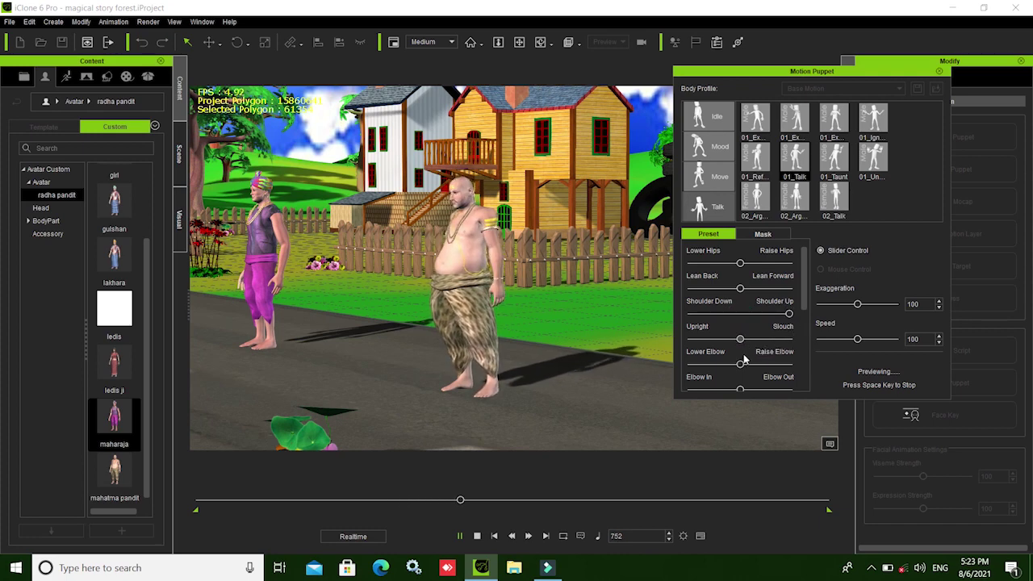
pyautogui.moveTo(741, 365)
pyautogui.mouseDown()
pyautogui.moveTo(770, 369)
pyautogui.moveTo(733, 370)
pyautogui.mouseUp()
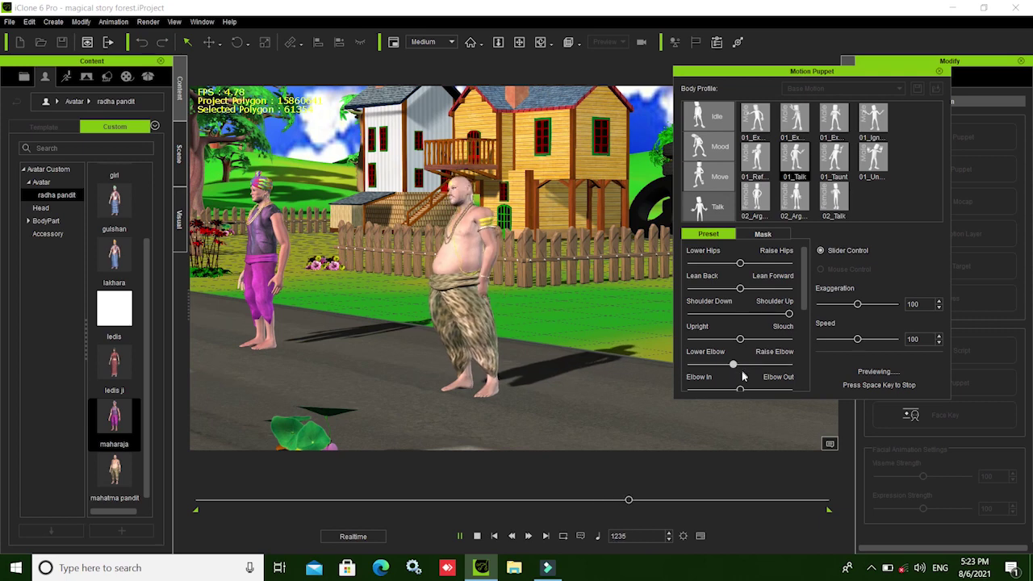
pyautogui.click(740, 390)
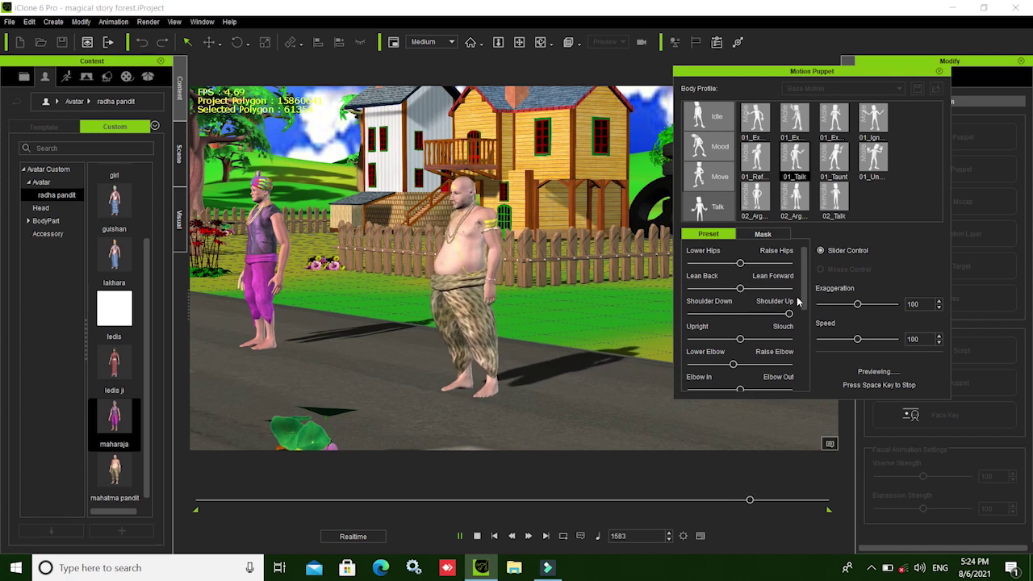
pyautogui.moveTo(802, 296); pyautogui.dragTo(804, 338)
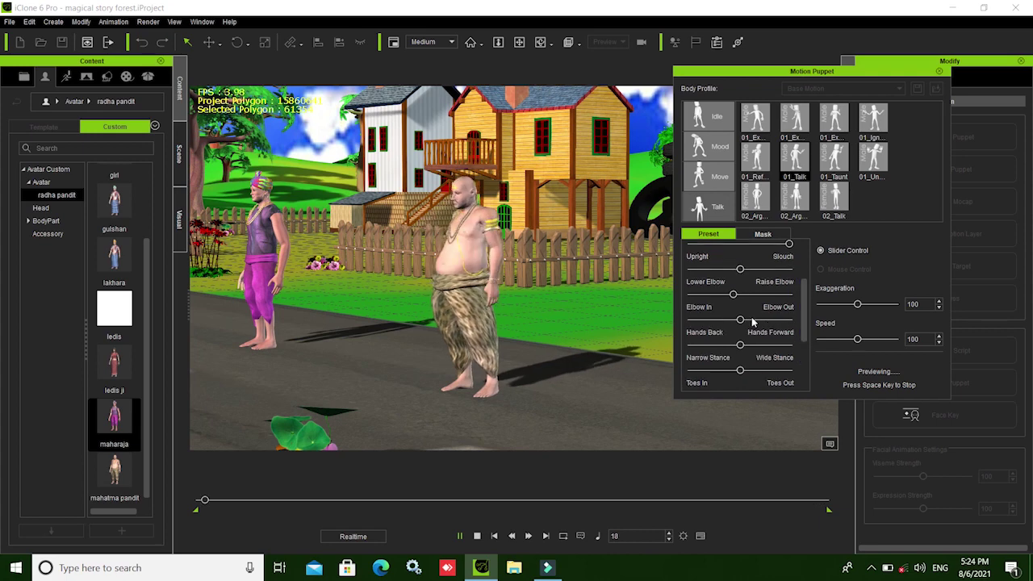
pyautogui.moveTo(733, 294); pyautogui.dragTo(765, 297)
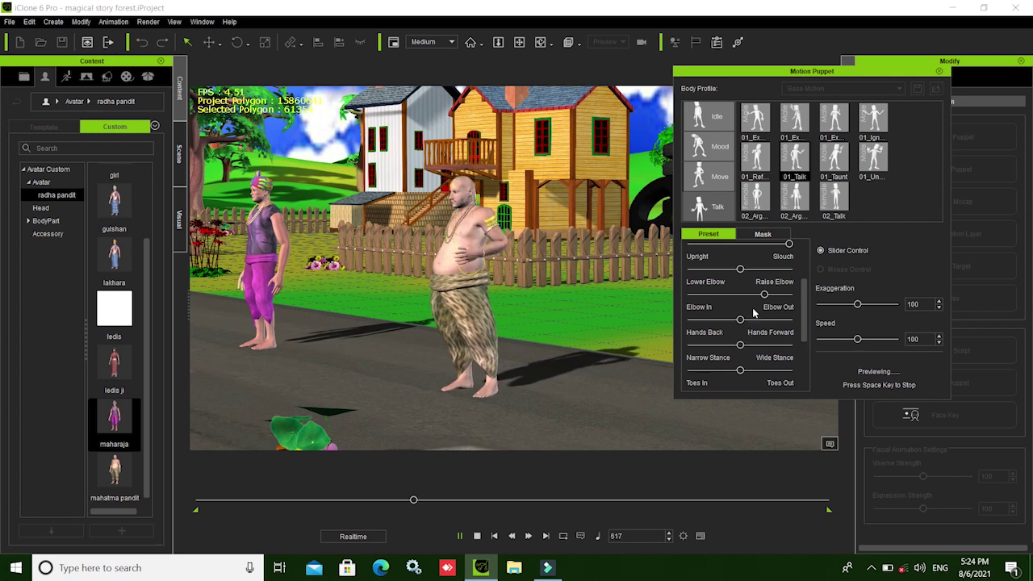
pyautogui.click(713, 296)
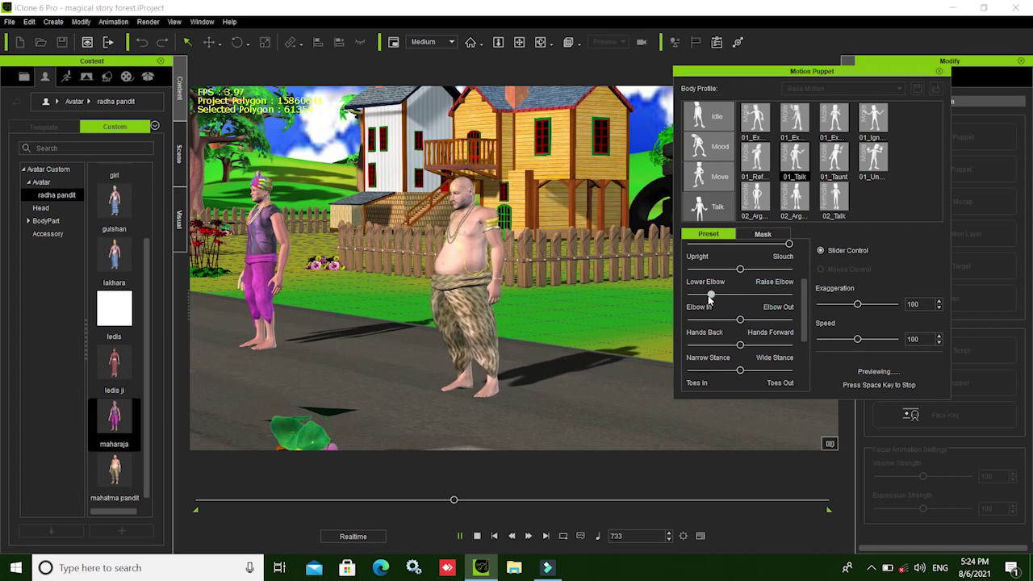
pyautogui.moveTo(725, 298)
pyautogui.mouseDown()
pyautogui.moveTo(766, 276)
pyautogui.moveTo(750, 271)
pyautogui.mouseUp()
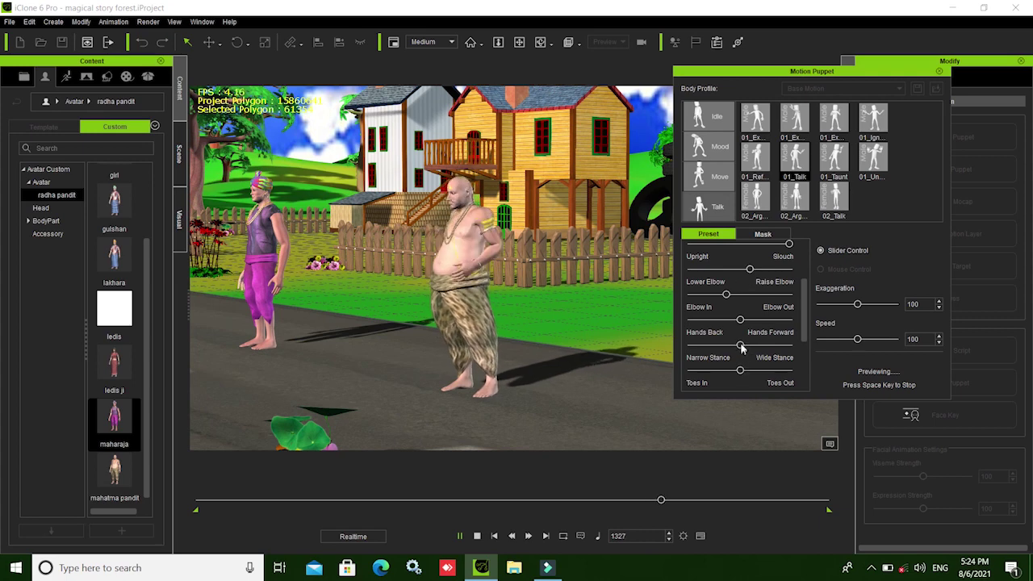
# - Push the hands forward, add a forward lean, and stop the preview
pyautogui.moveTo(740, 346); pyautogui.dragTo(773, 347)
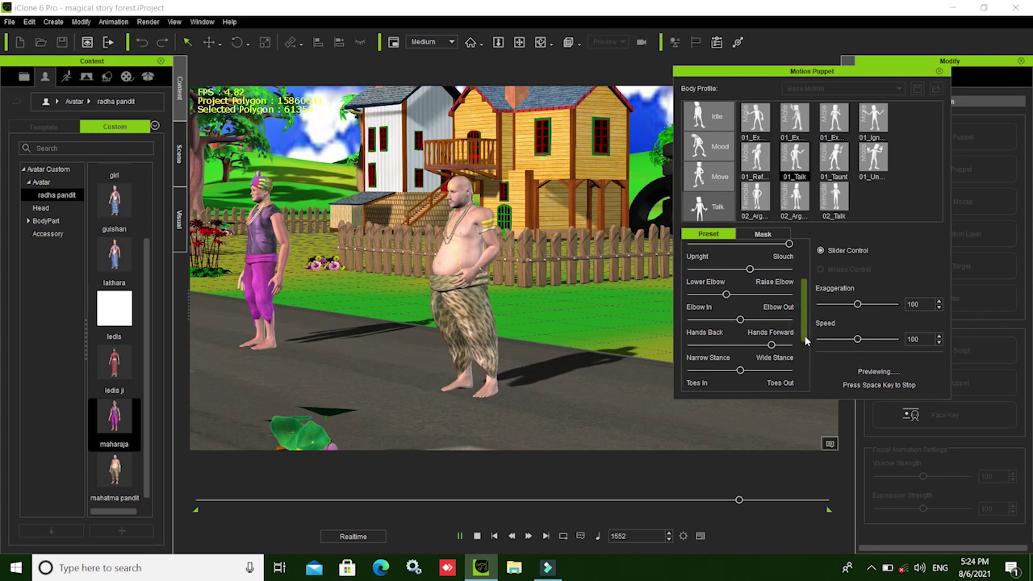
pyautogui.moveTo(803, 327)
pyautogui.mouseDown()
pyautogui.moveTo(807, 355)
pyautogui.moveTo(798, 263)
pyautogui.mouseUp()
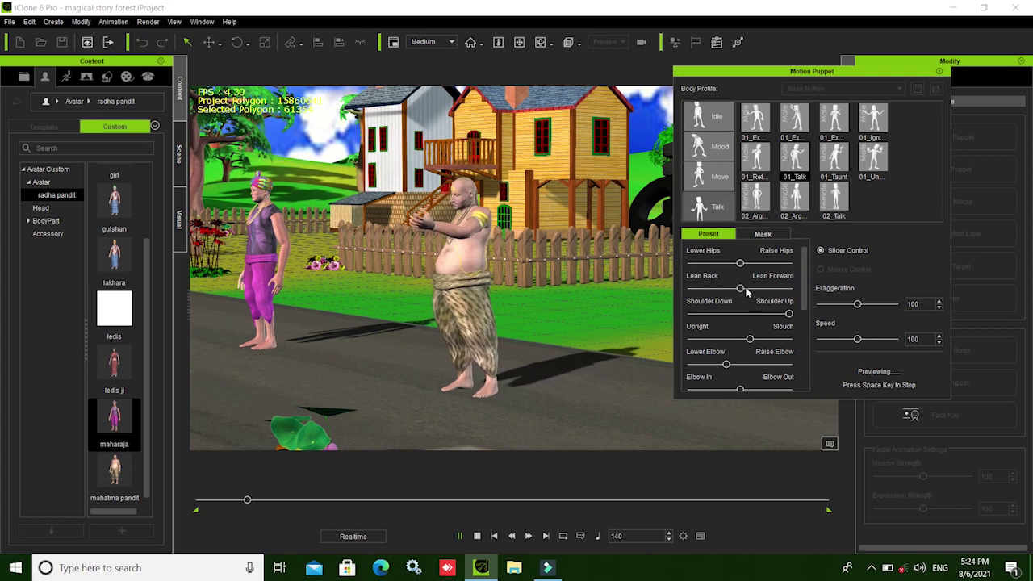
pyautogui.moveTo(740, 288); pyautogui.dragTo(775, 293)
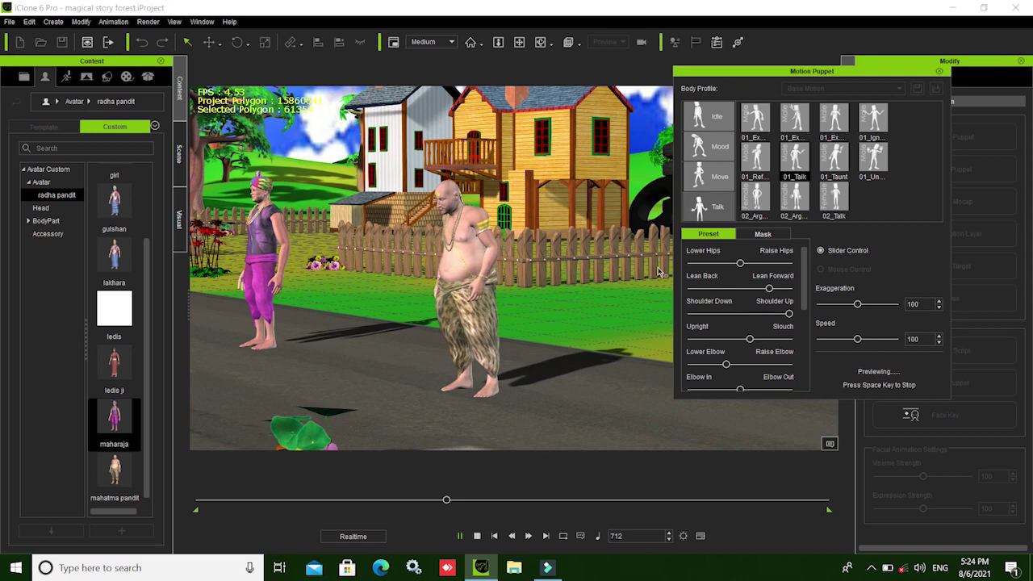
pyautogui.press('space')
# - Close the Motion Puppet panel and orbit to look over the village road and villagers
pyautogui.click(942, 72)
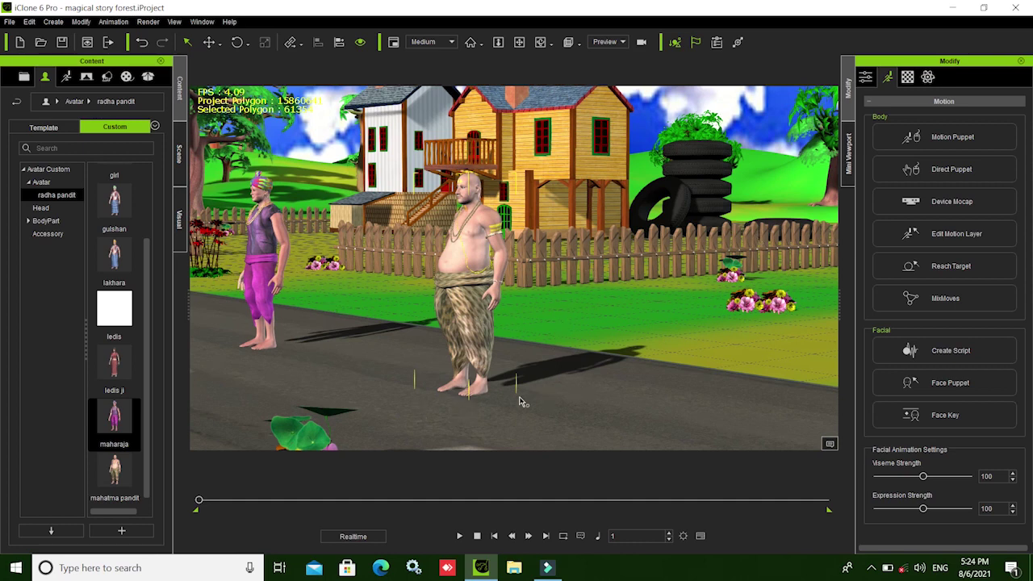
pyautogui.moveTo(562, 395)
pyautogui.mouseDown(button='right')
pyautogui.moveTo(598, 408)
pyautogui.moveTo(645, 357)
pyautogui.moveTo(651, 369)
pyautogui.moveTo(628, 398)
pyautogui.moveTo(598, 402)
pyautogui.moveTo(609, 386)
pyautogui.moveTo(601, 411)
pyautogui.moveTo(600, 387)
pyautogui.moveTo(576, 407)
pyautogui.moveTo(602, 412)
pyautogui.moveTo(592, 385)
pyautogui.mouseUp(button='right')
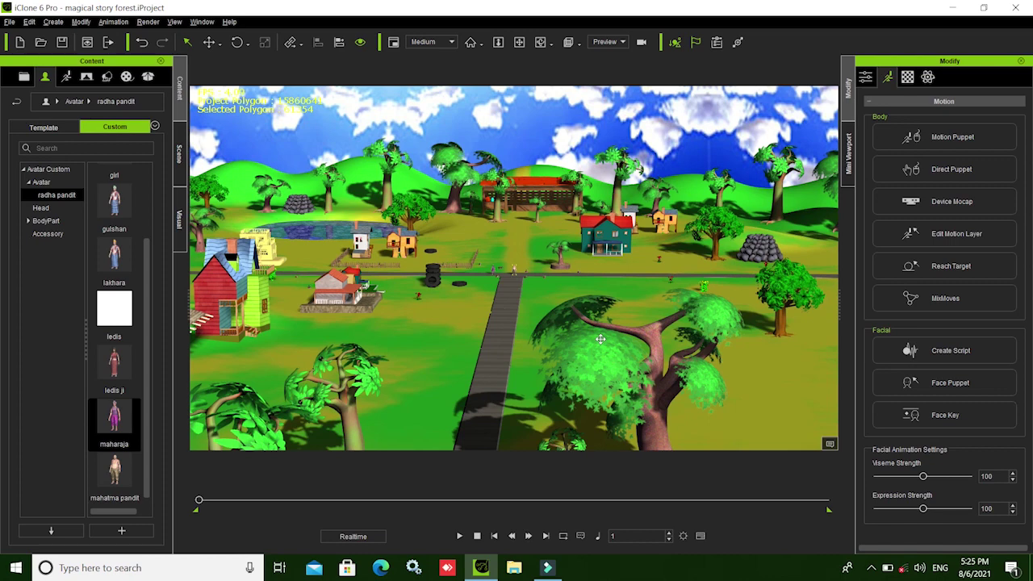
pyautogui.moveTo(600, 339); pyautogui.dragTo(601, 339, button='right')
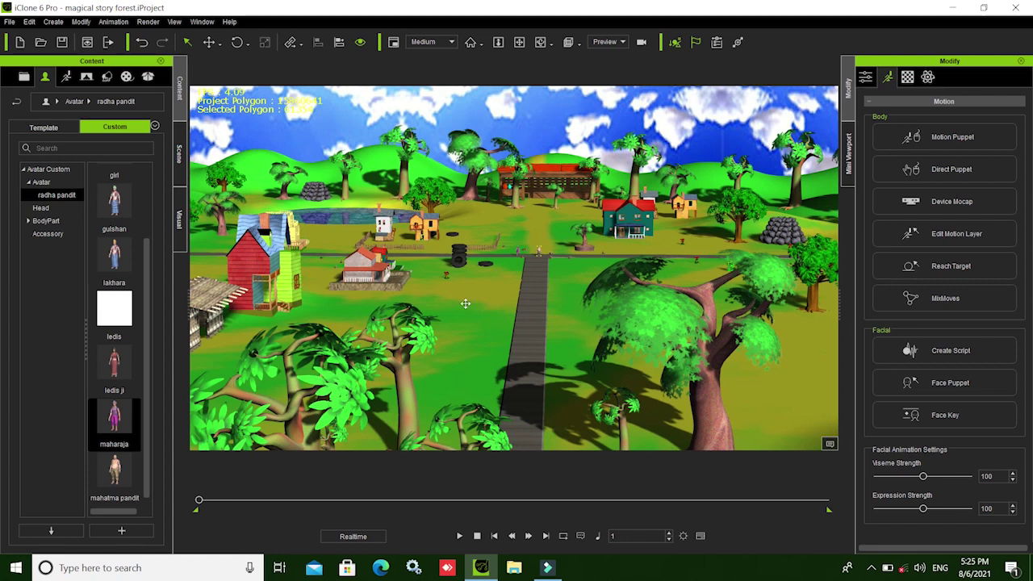
# - In Visual settings, enable Fog and set Distance Start to 30000, then 80000
pyautogui.click(180, 222)
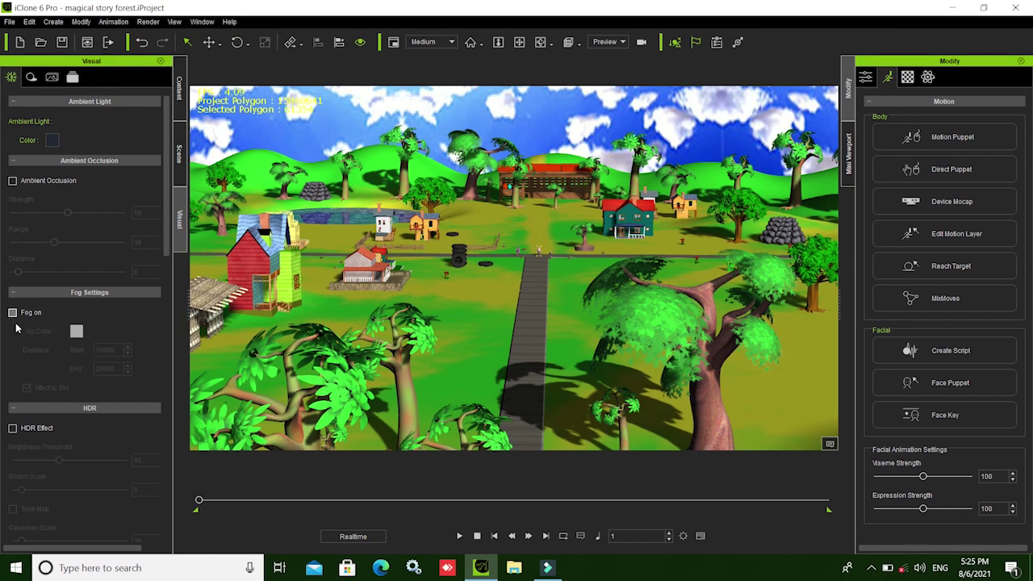
pyautogui.click(13, 313)
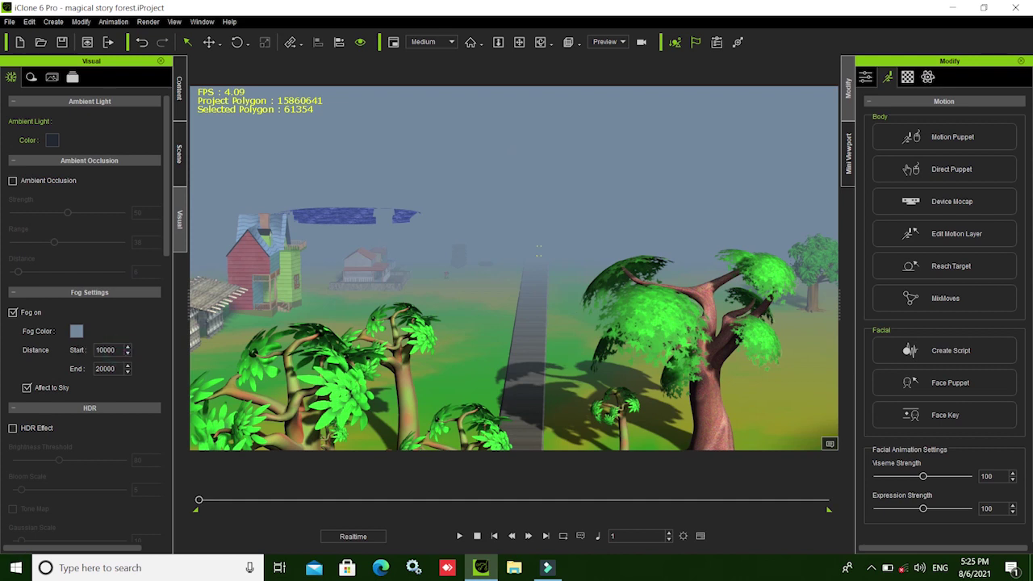
pyautogui.moveTo(119, 355); pyautogui.dragTo(79, 353)
pyautogui.write('30000')
pyautogui.press('Return')
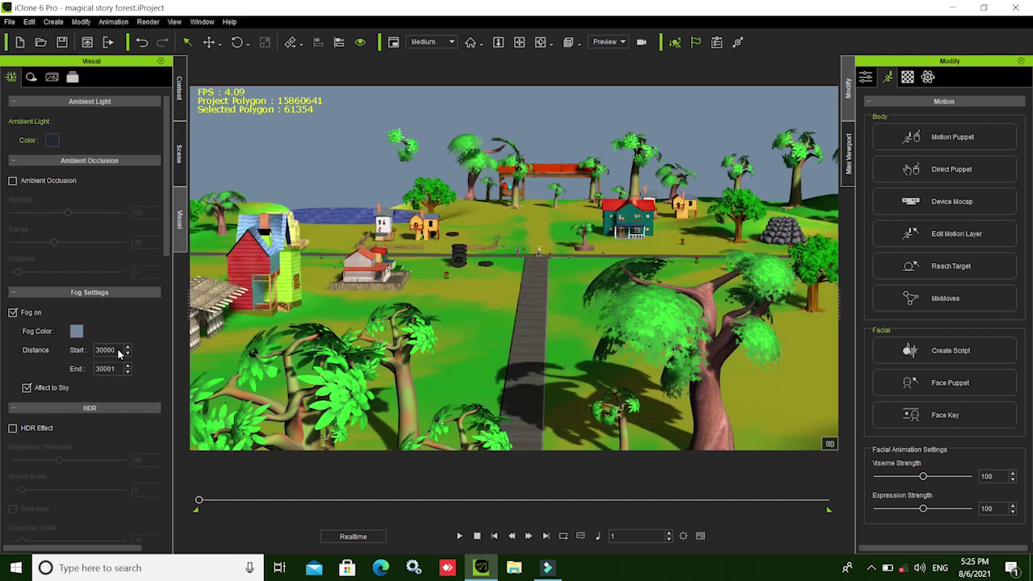
pyautogui.moveTo(113, 349); pyautogui.dragTo(59, 347)
pyautogui.write('80000')
pyautogui.press('Return')
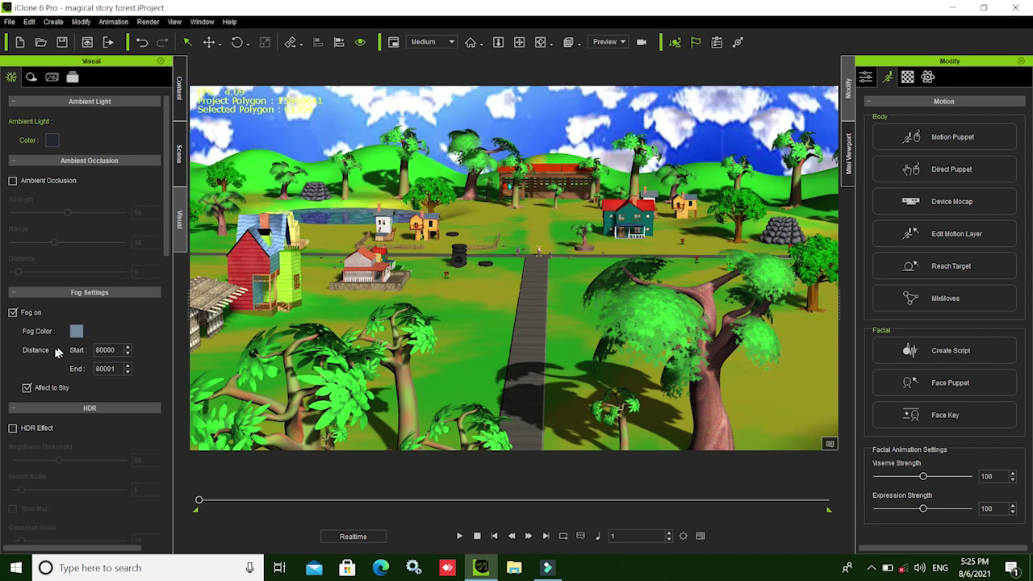
# - Try fog start distances of 65000, 35000 and 25000
pyautogui.click(117, 349)
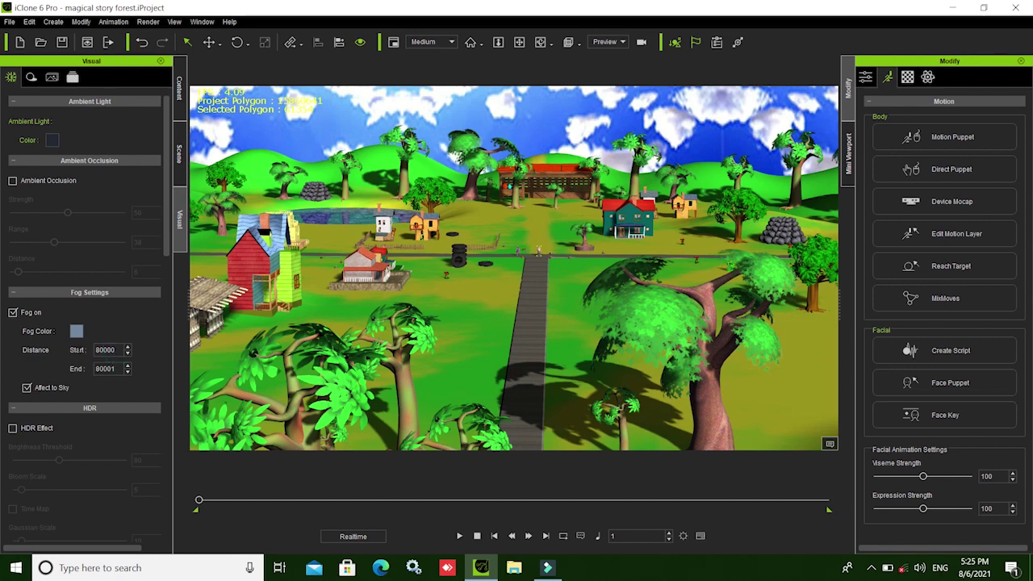
pyautogui.moveTo(103, 350); pyautogui.dragTo(79, 353)
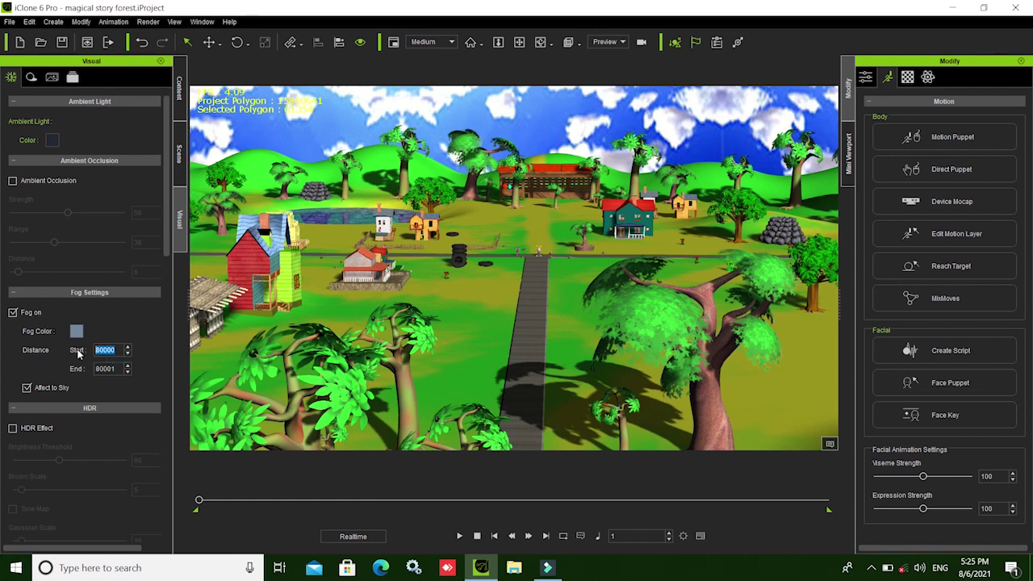
pyautogui.write('65000')
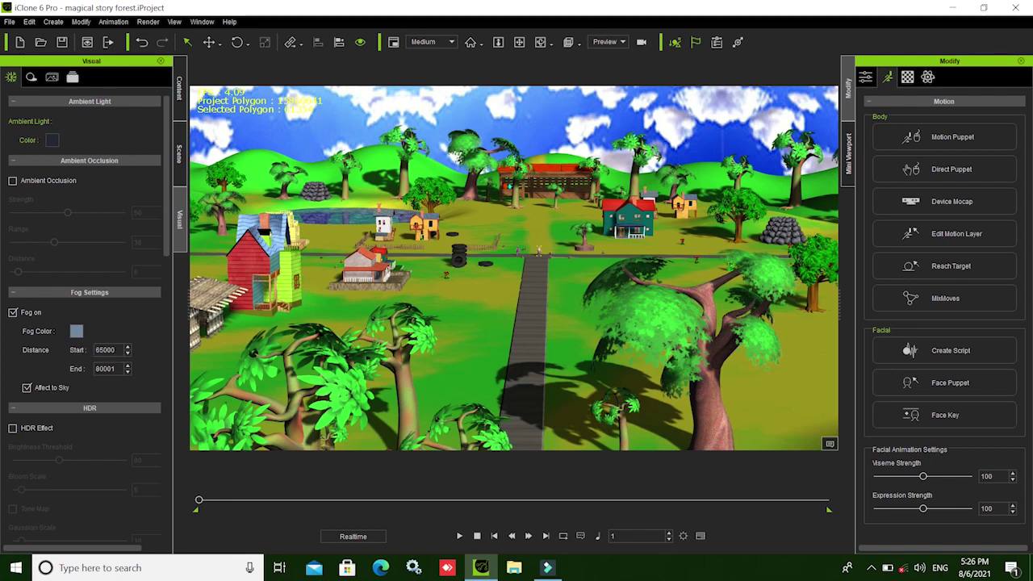
pyautogui.click(118, 350)
pyautogui.hotkey('ctrl', 'a')
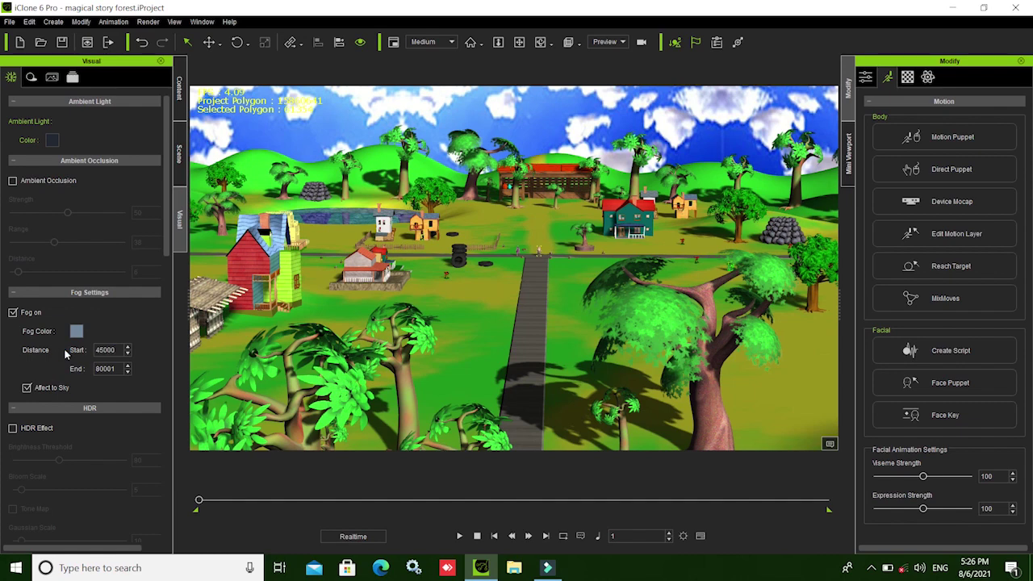
pyautogui.click(116, 351)
pyautogui.moveTo(116, 351); pyautogui.dragTo(71, 358)
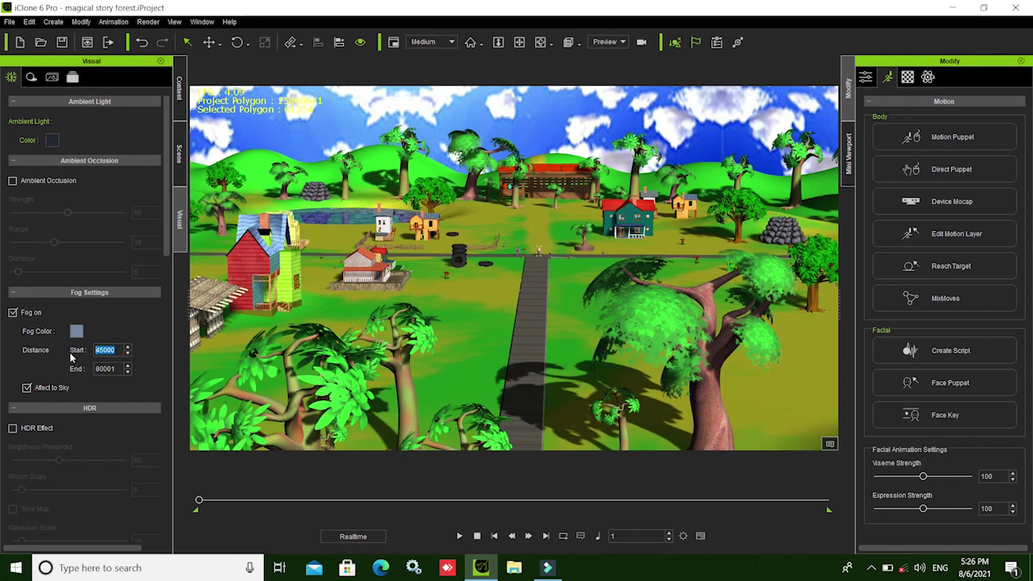
pyautogui.write('35000')
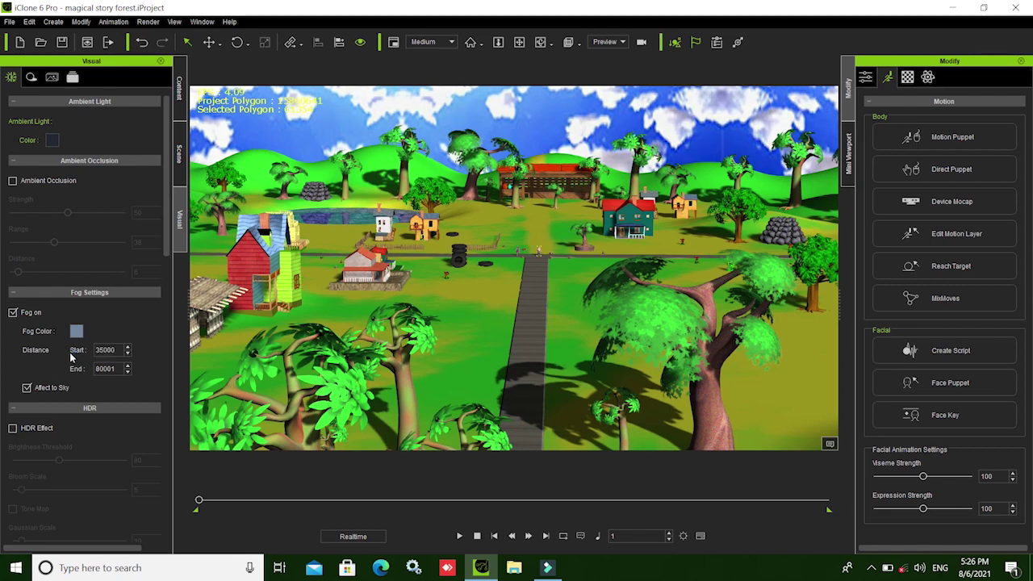
pyautogui.click(118, 351)
pyautogui.hotkey('ctrl', 'a')
pyautogui.write('250')
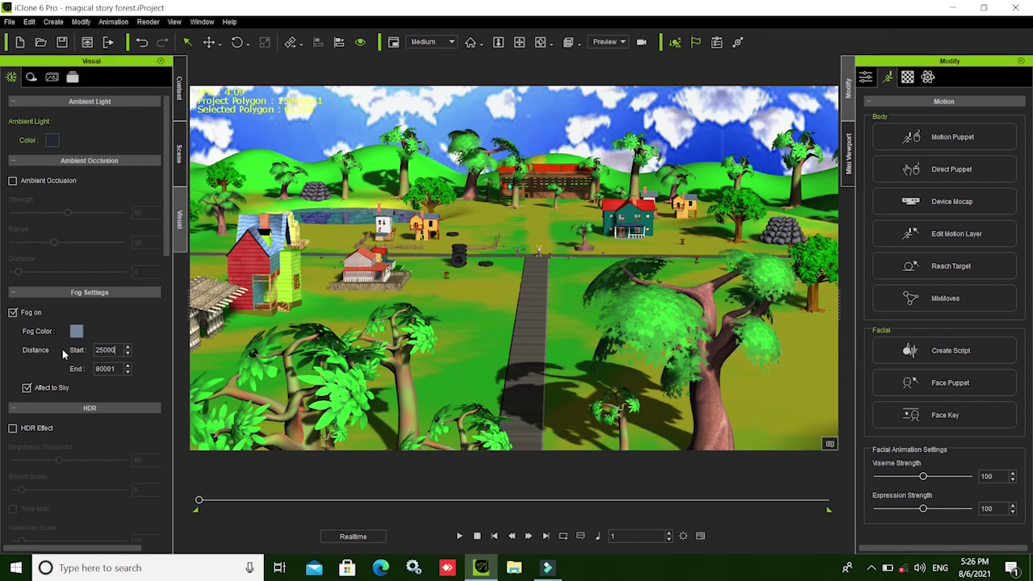
pyautogui.press('Return')
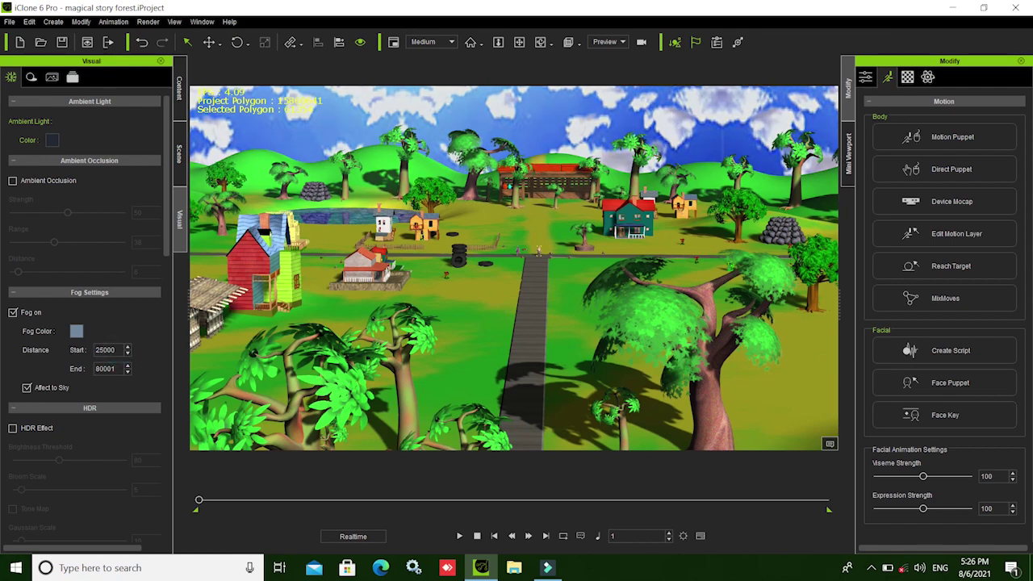
# - Lower the fog start to 22000, then 18000, and begin typing a replacement value
pyautogui.moveTo(115, 349); pyautogui.dragTo(70, 354)
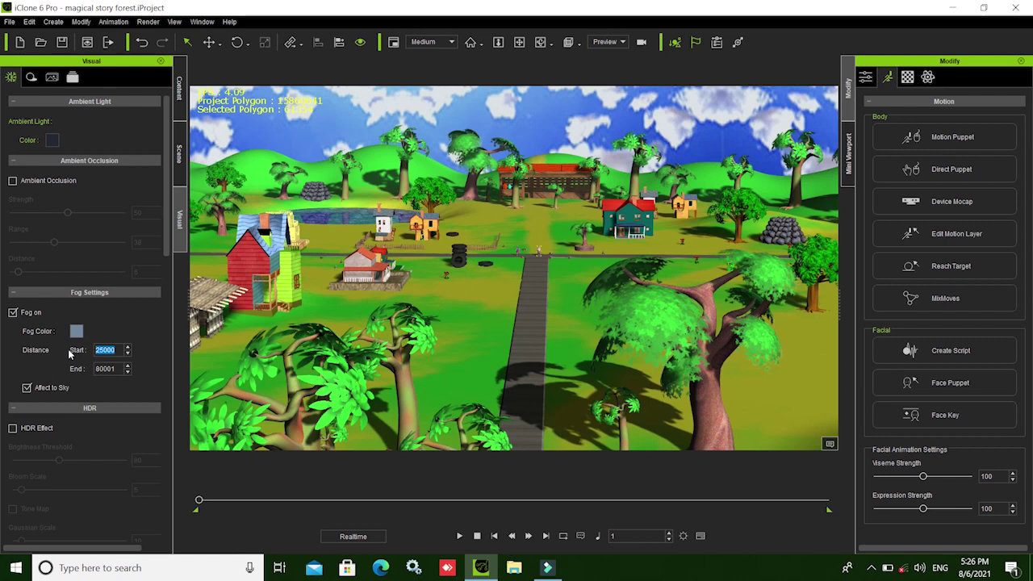
pyautogui.write('220000')
pyautogui.press('BackSpace')
pyautogui.doubleClick(105, 349)
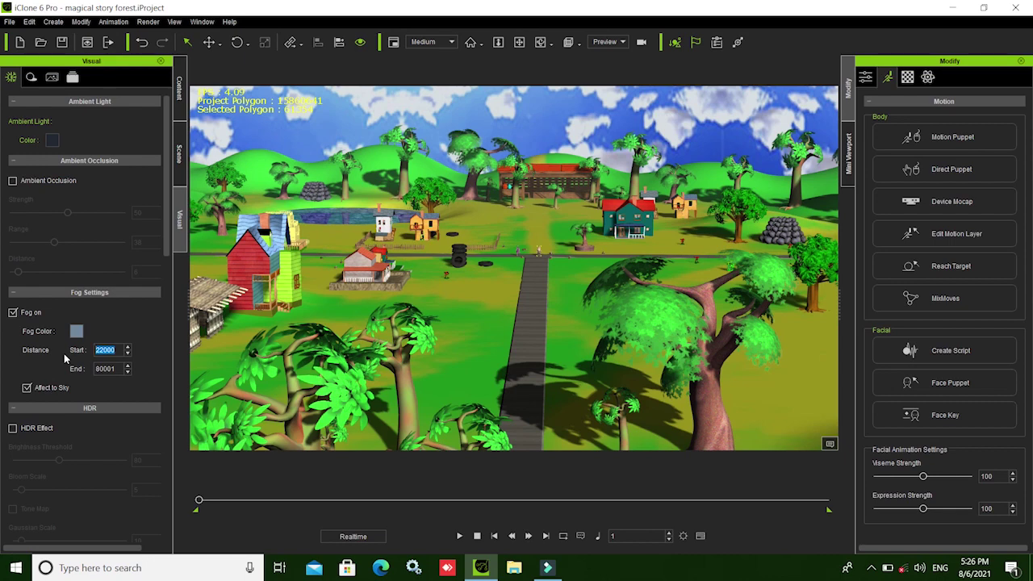
pyautogui.write('18000')
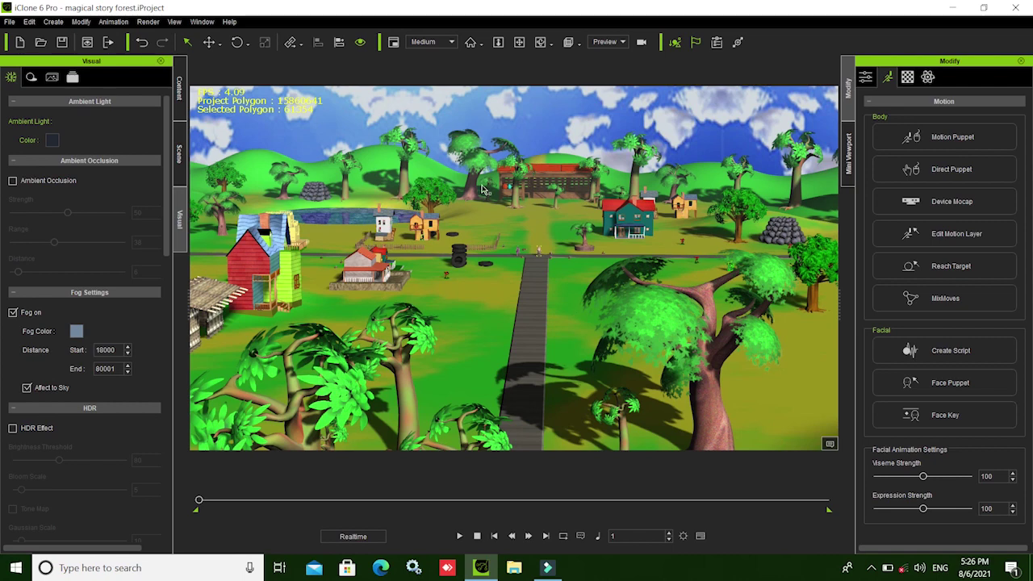
pyautogui.click(118, 351)
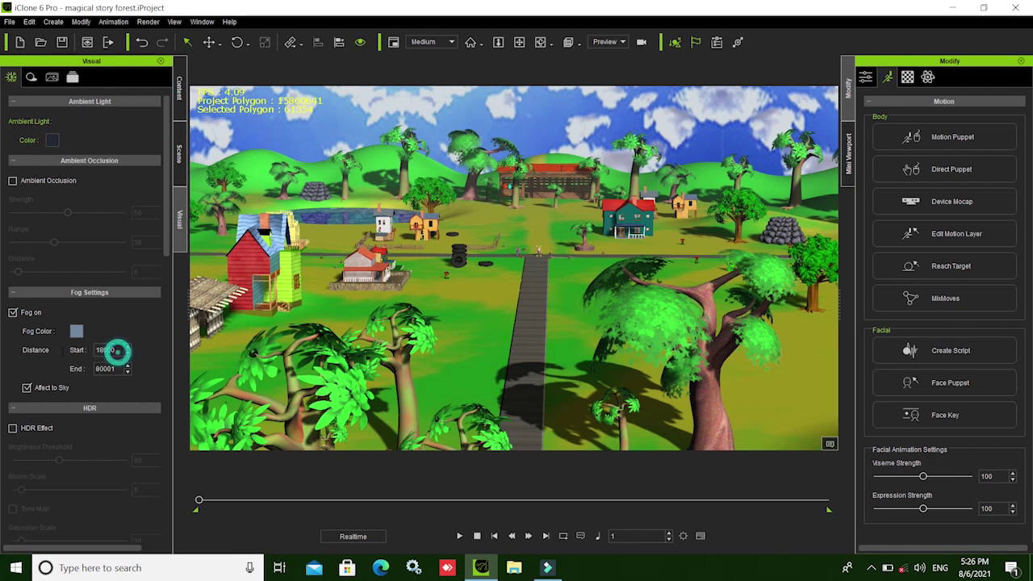
pyautogui.moveTo(117, 350); pyautogui.dragTo(59, 349)
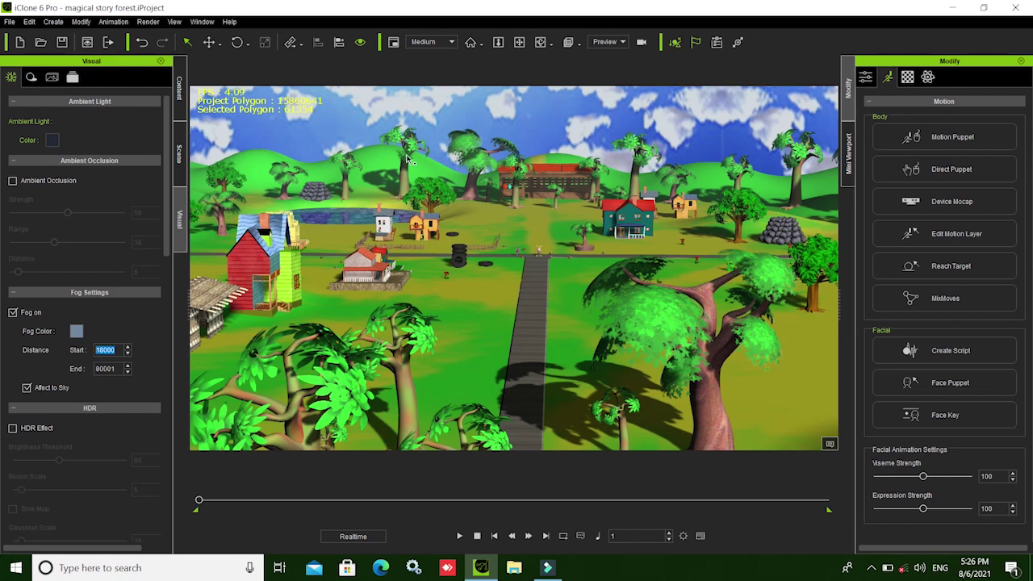
pyautogui.write('1')
pyautogui.write('00')
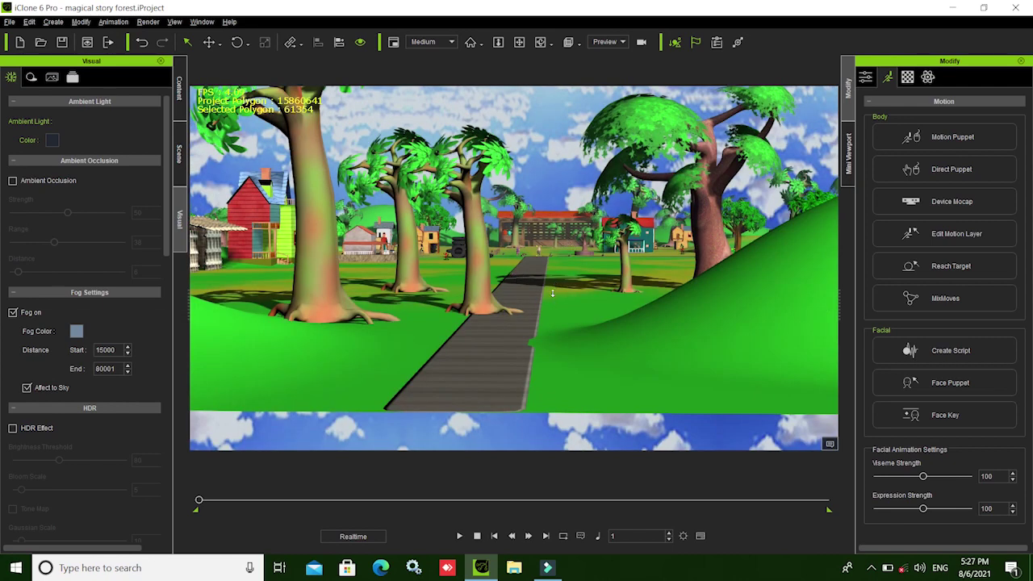
# - Zoom in and out over the village under fog starting at 15000
pyautogui.scroll(2, 552, 293)
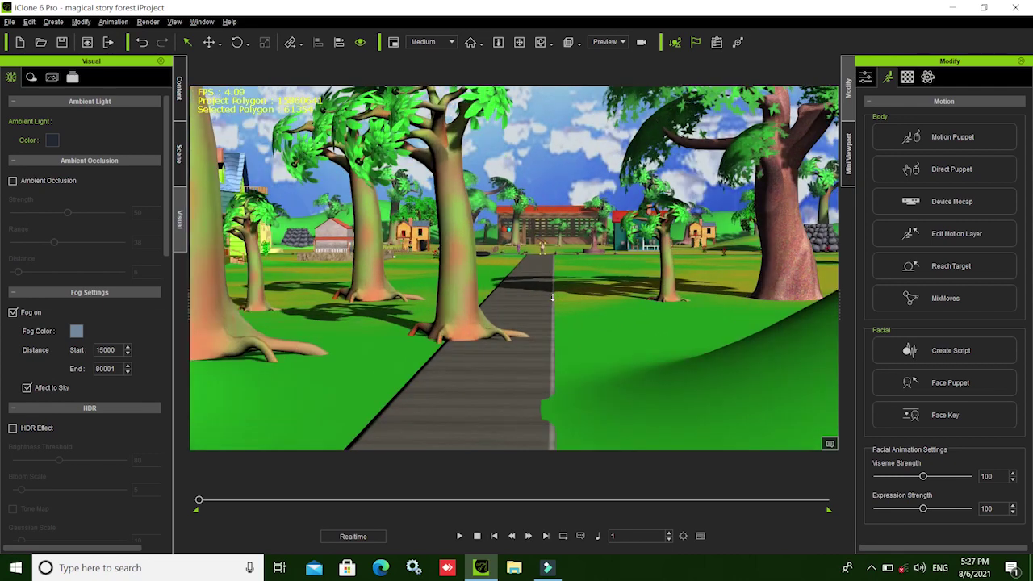
pyautogui.scroll(2, 552, 296)
pyautogui.scroll(2, 552, 297)
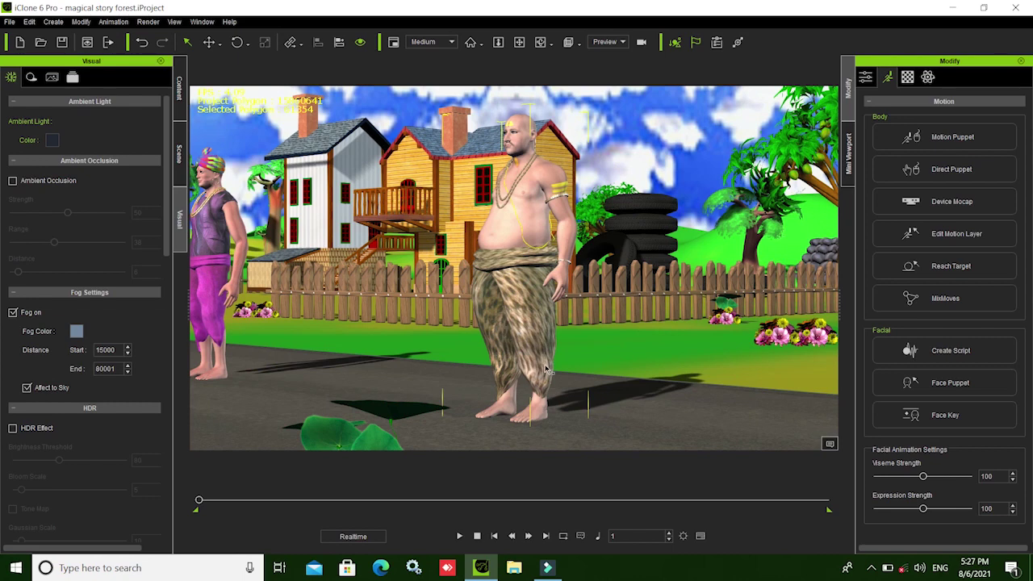
pyautogui.scroll(-2, 559, 373)
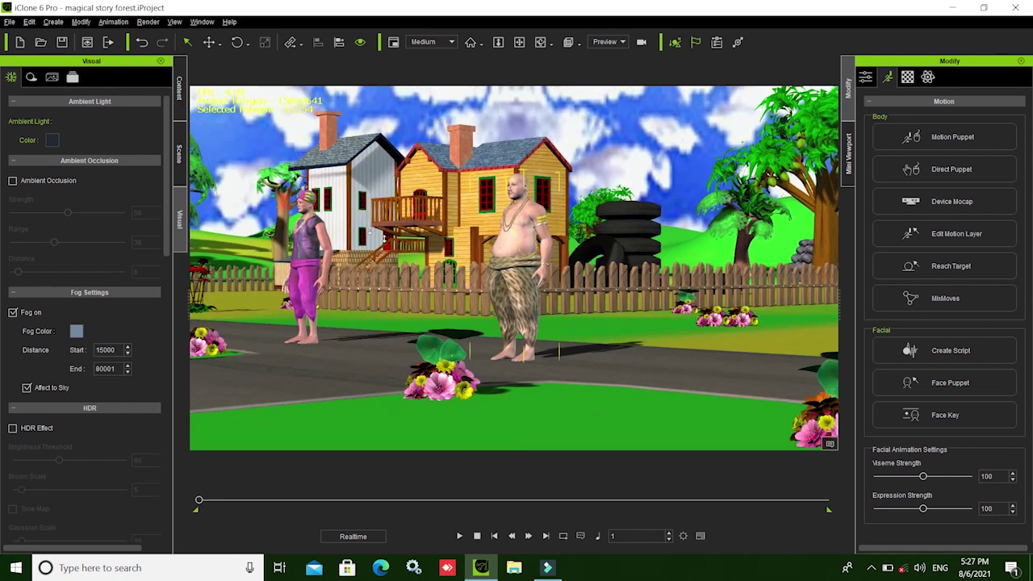
pyautogui.scroll(-1, 533, 343)
pyautogui.scroll(-2, 576, 380)
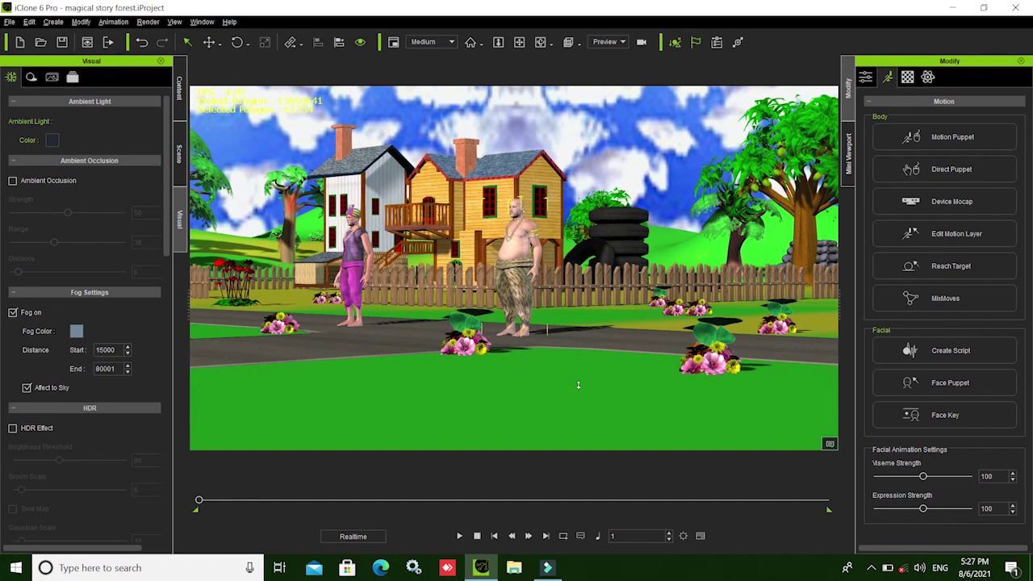
pyautogui.scroll(-1, 573, 388)
pyautogui.scroll(-1, 568, 383)
pyautogui.scroll(-1, 569, 380)
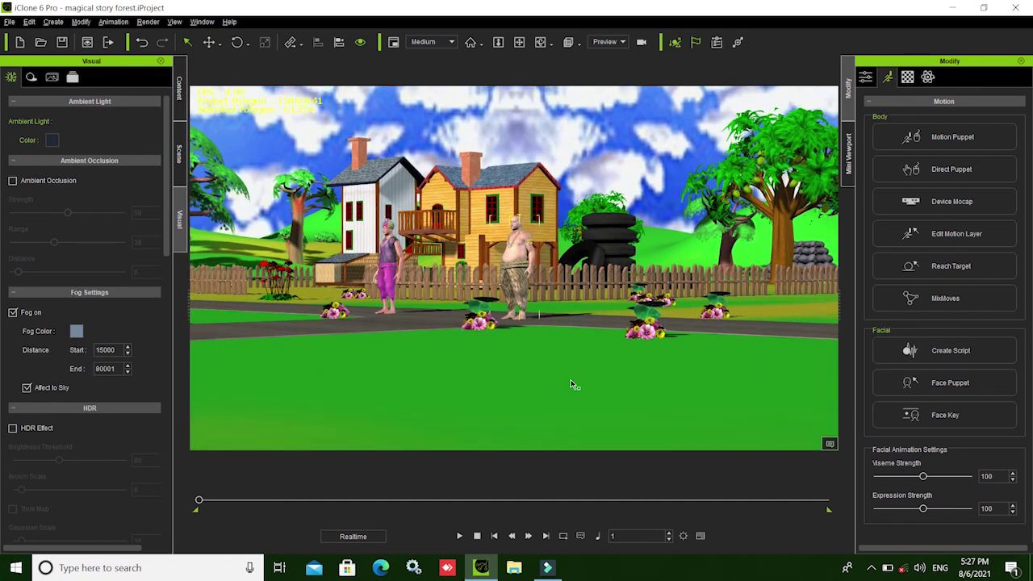
pyautogui.scroll(-1, 569, 379)
pyautogui.scroll(-1, 566, 376)
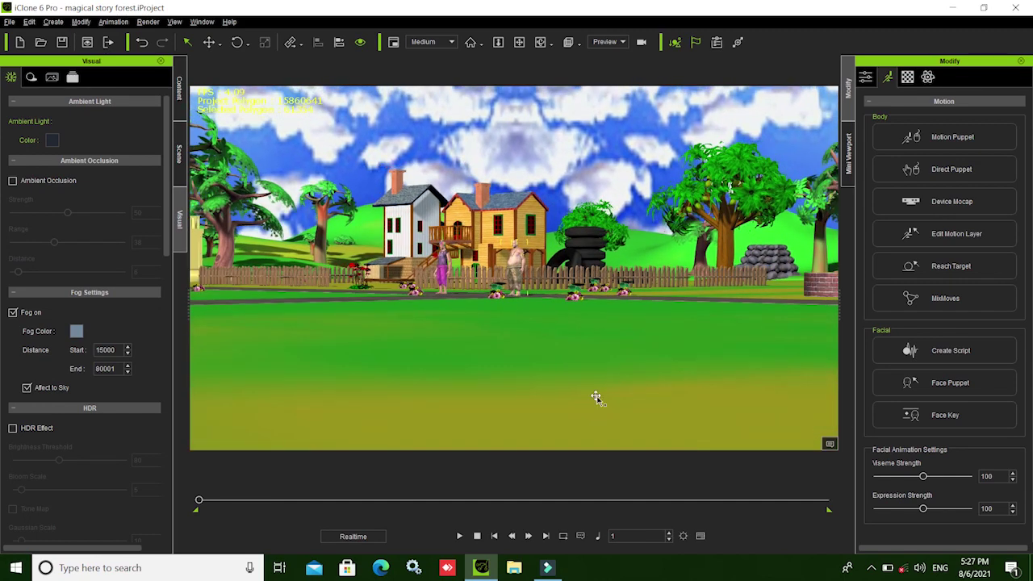
pyautogui.scroll(2, 597, 398)
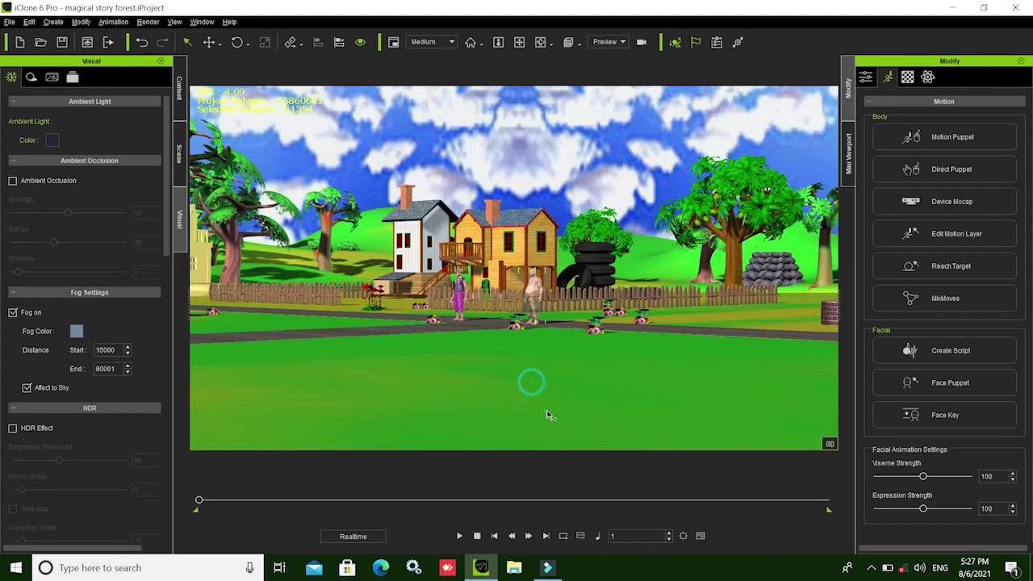
pyautogui.scroll(2, 561, 364)
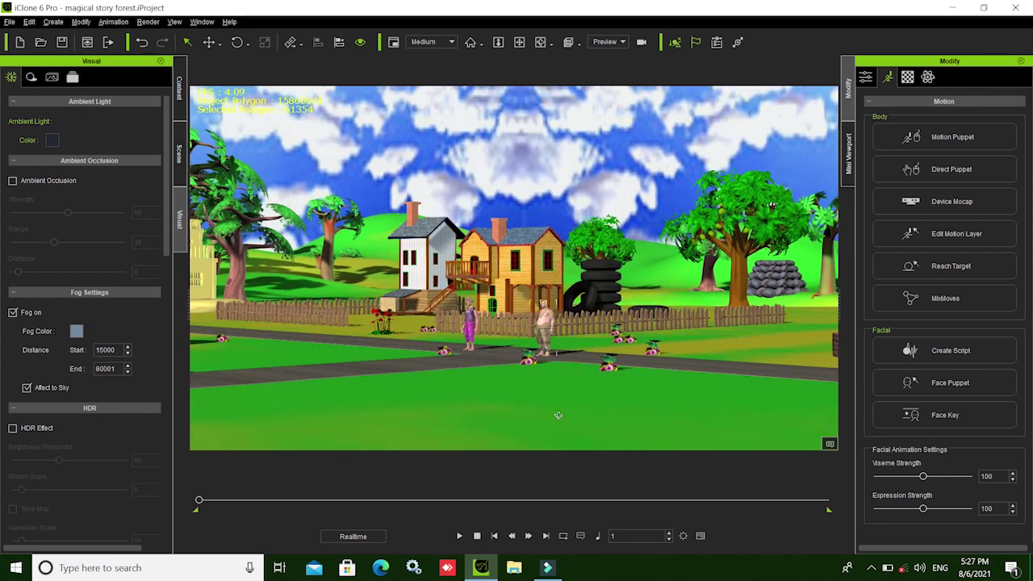
pyautogui.scroll(1, 562, 416)
pyautogui.scroll(1, 553, 417)
# - Orbit past the yellow building and tree on bricks, moving in among the large tree trunks
pyautogui.moveTo(548, 417); pyautogui.dragTo(412, 440, button='middle')
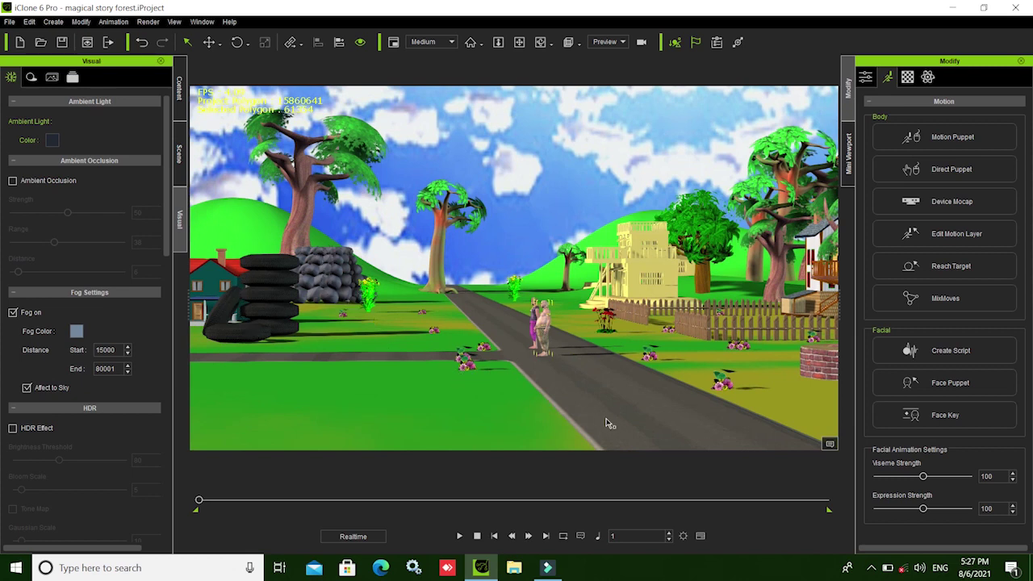
pyautogui.moveTo(562, 423); pyautogui.dragTo(435, 439)
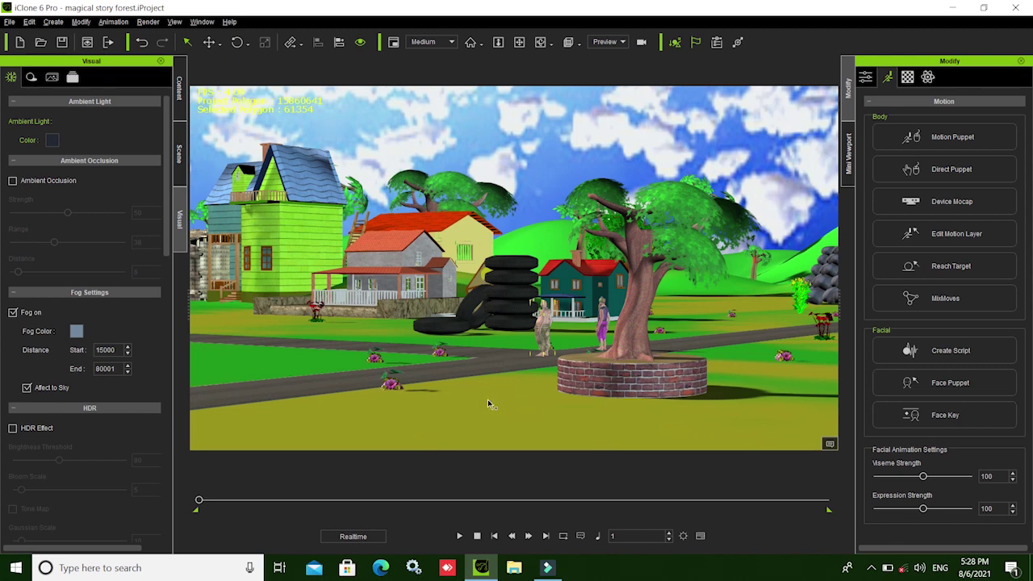
pyautogui.moveTo(489, 403)
pyautogui.mouseDown(button='right')
pyautogui.moveTo(446, 393)
pyautogui.moveTo(522, 378)
pyautogui.moveTo(516, 406)
pyautogui.moveTo(575, 431)
pyautogui.moveTo(397, 397)
pyautogui.moveTo(525, 374)
pyautogui.moveTo(638, 381)
pyautogui.moveTo(700, 398)
pyautogui.moveTo(626, 378)
pyautogui.moveTo(703, 387)
pyautogui.moveTo(433, 396)
pyautogui.moveTo(567, 395)
pyautogui.mouseUp(button='right')
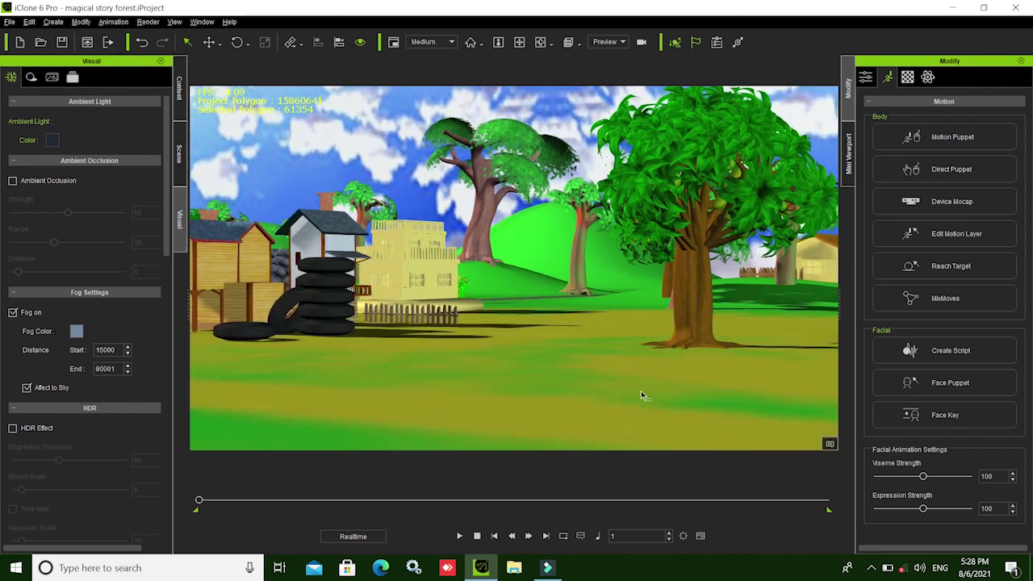
pyautogui.moveTo(340, 388)
pyautogui.mouseDown(button='right')
pyautogui.moveTo(586, 392)
pyautogui.moveTo(651, 383)
pyautogui.mouseUp(button='right')
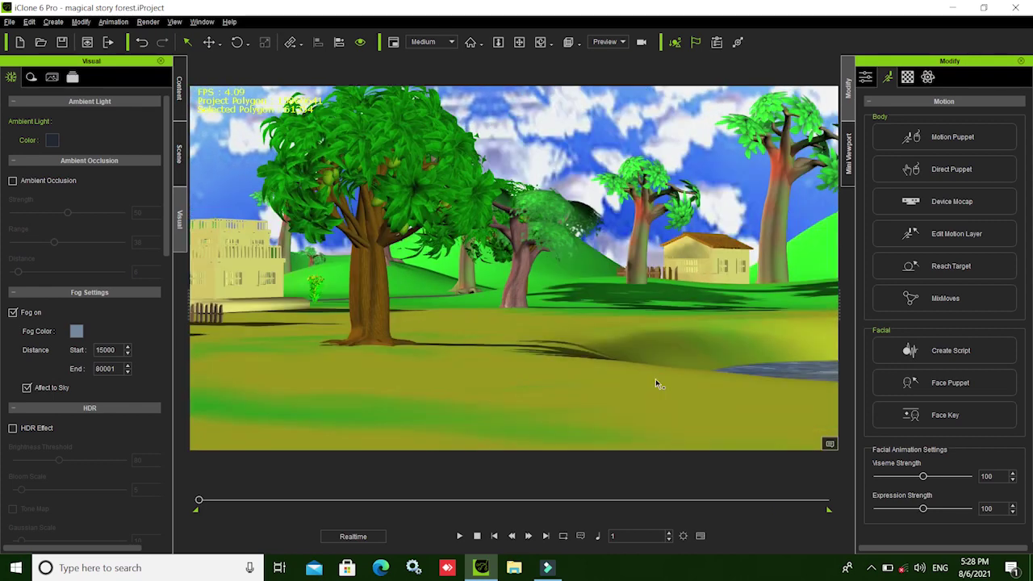
pyautogui.moveTo(562, 398); pyautogui.dragTo(676, 393, button='right')
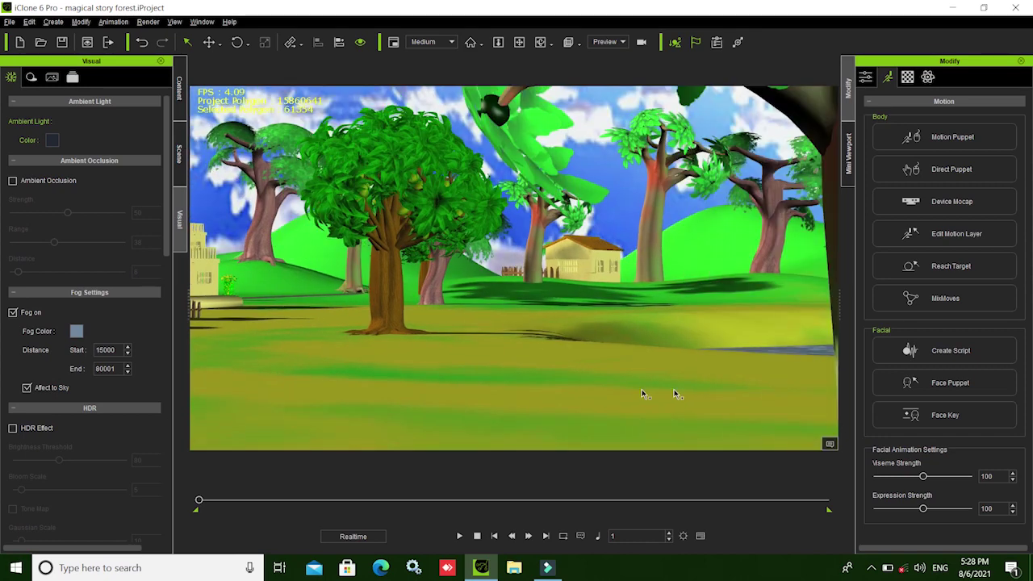
pyautogui.moveTo(402, 369)
pyautogui.mouseDown(button='right')
pyautogui.moveTo(578, 371)
pyautogui.moveTo(637, 393)
pyautogui.mouseUp(button='right')
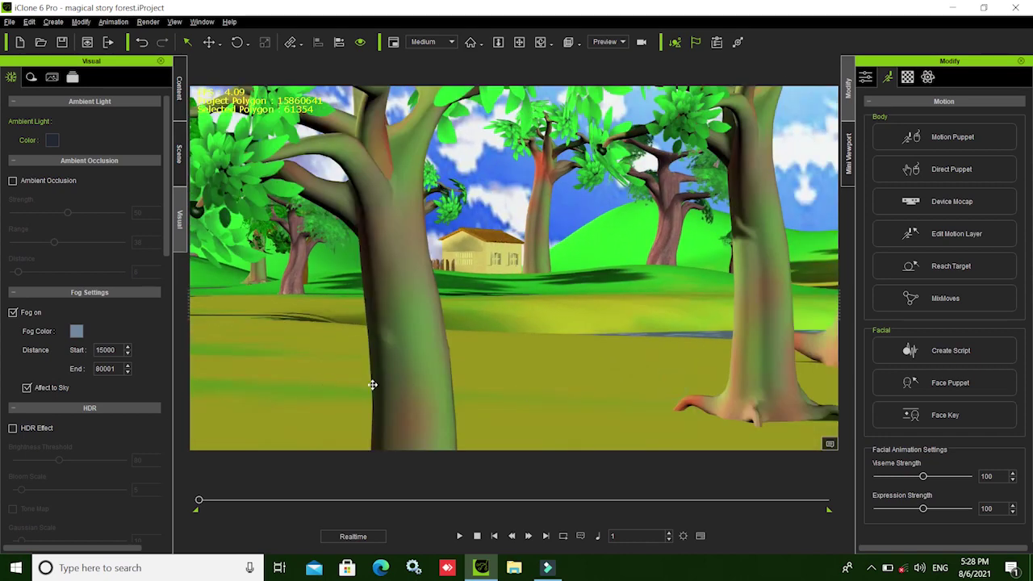
pyautogui.moveTo(372, 383)
pyautogui.mouseDown(button='right')
pyautogui.moveTo(537, 386)
pyautogui.moveTo(576, 408)
pyautogui.mouseUp(button='right')
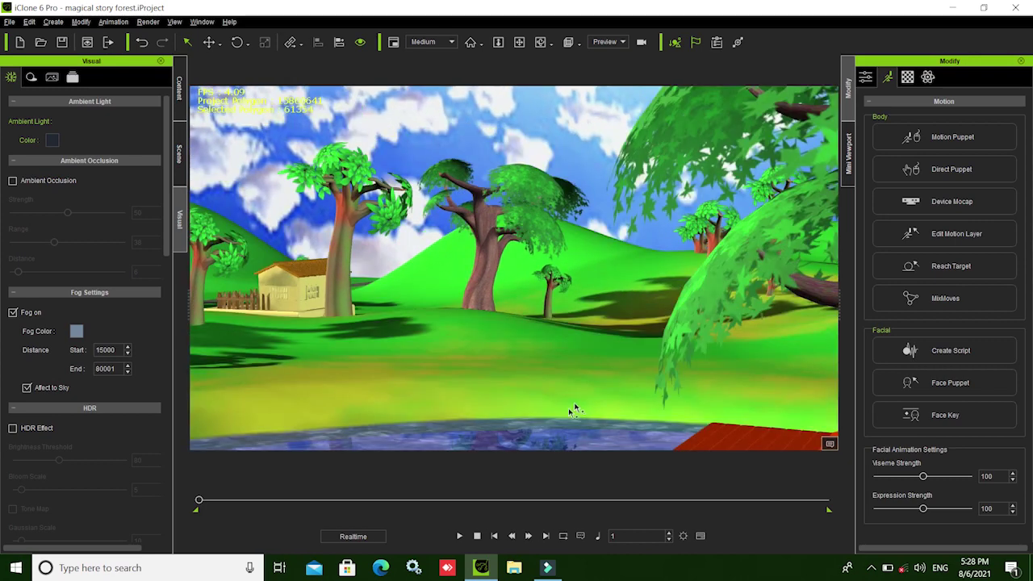
# - Lower the view over the red wooden platform and turn toward the pond and central tree
pyautogui.moveTo(556, 341)
pyautogui.mouseDown(button='right')
pyautogui.moveTo(573, 323)
pyautogui.moveTo(535, 385)
pyautogui.mouseUp(button='right')
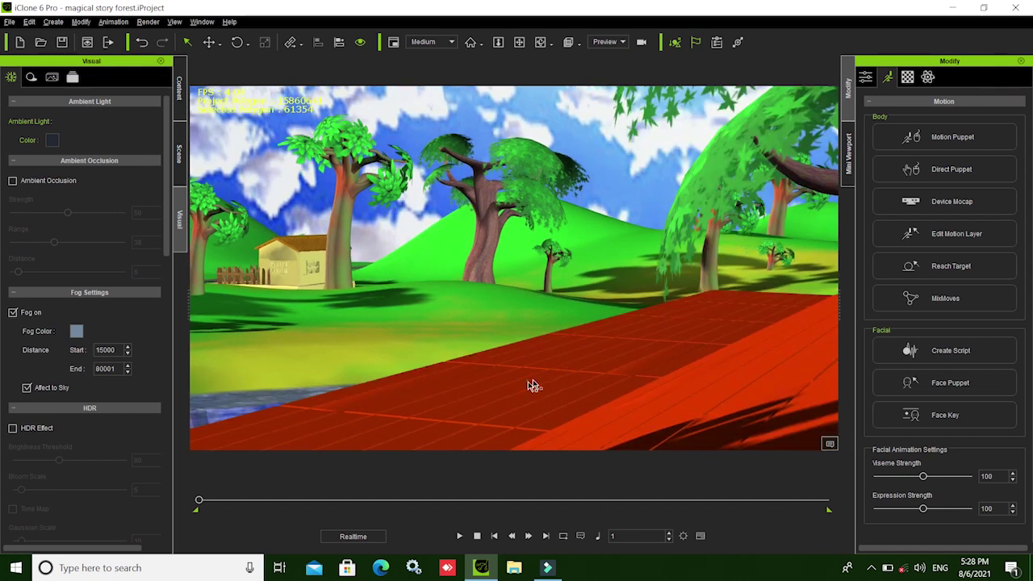
pyautogui.moveTo(609, 319)
pyautogui.mouseDown(button='right')
pyautogui.moveTo(582, 357)
pyautogui.moveTo(510, 380)
pyautogui.moveTo(589, 383)
pyautogui.moveTo(419, 342)
pyautogui.moveTo(464, 389)
pyautogui.moveTo(578, 245)
pyautogui.mouseUp(button='right')
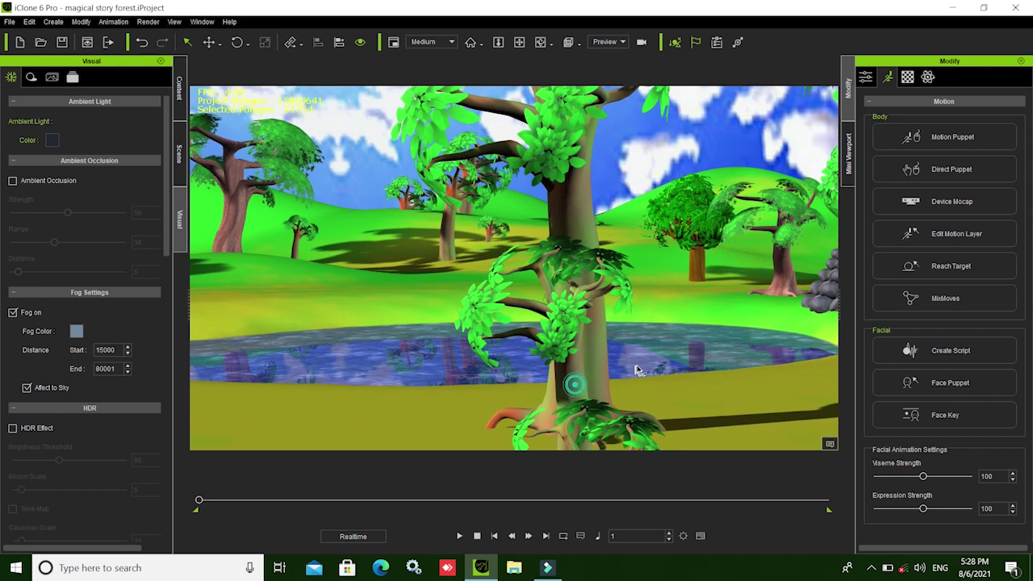
pyautogui.moveTo(466, 240); pyautogui.dragTo(477, 233, button='right')
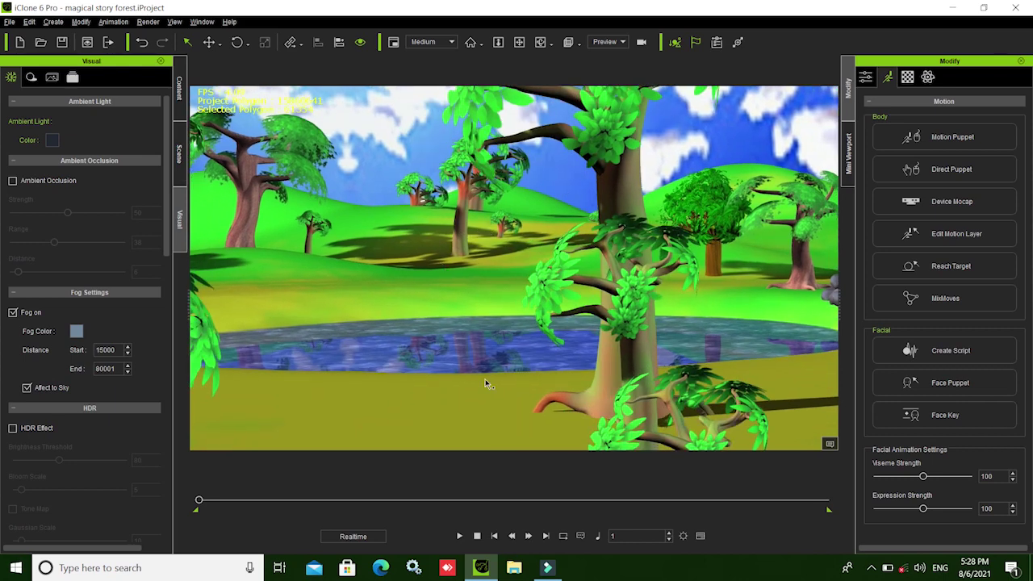
pyautogui.moveTo(538, 367); pyautogui.dragTo(534, 373, button='right')
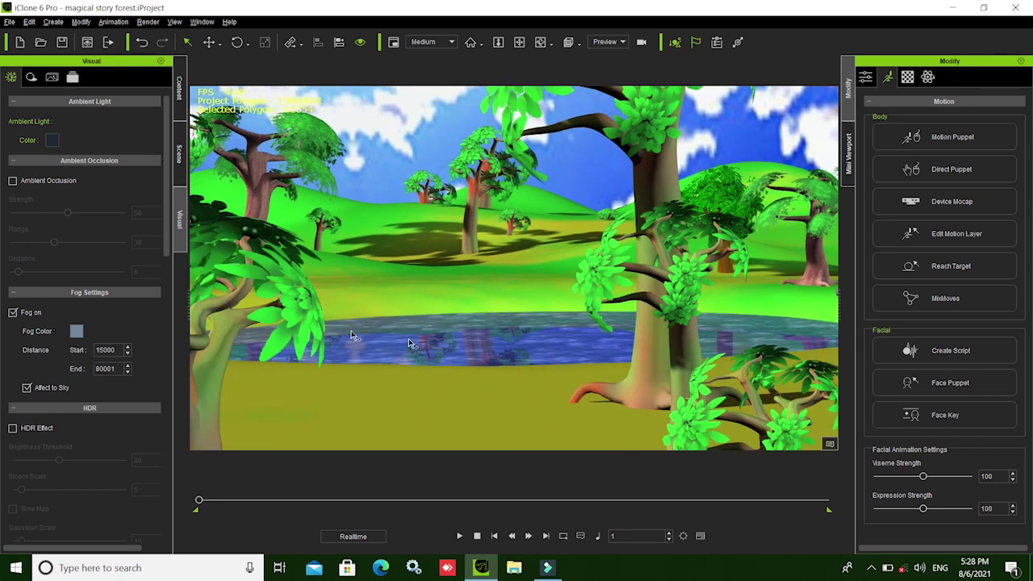
# - Drag the ledis ji avatar from Avatar > Custom into the scene at the pond's edge
pyautogui.click(178, 89)
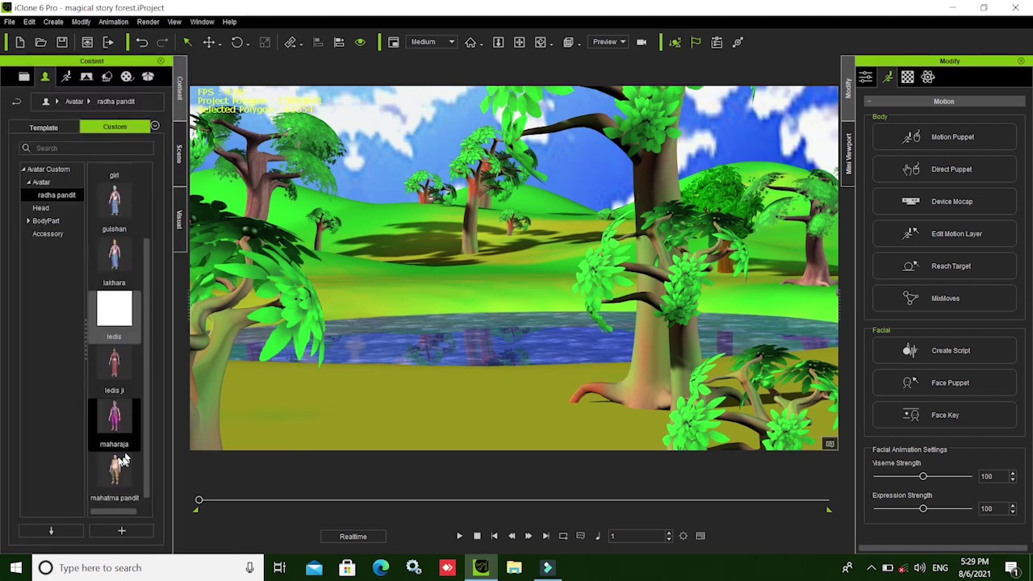
pyautogui.moveTo(121, 371); pyautogui.dragTo(475, 355)
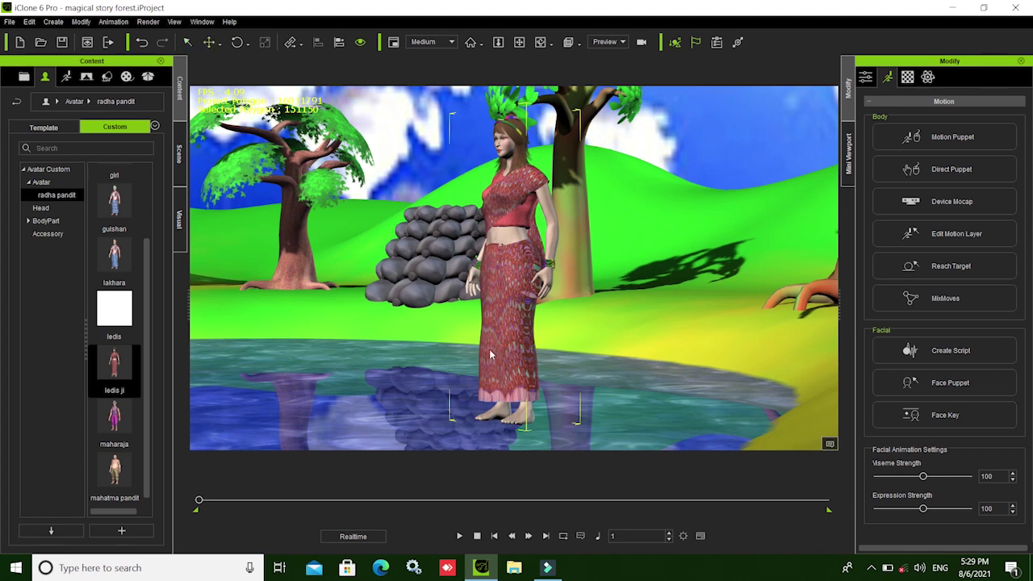
# - Move the woman in the red sari back across the pond to its left side and frame her
pyautogui.click(489, 344)
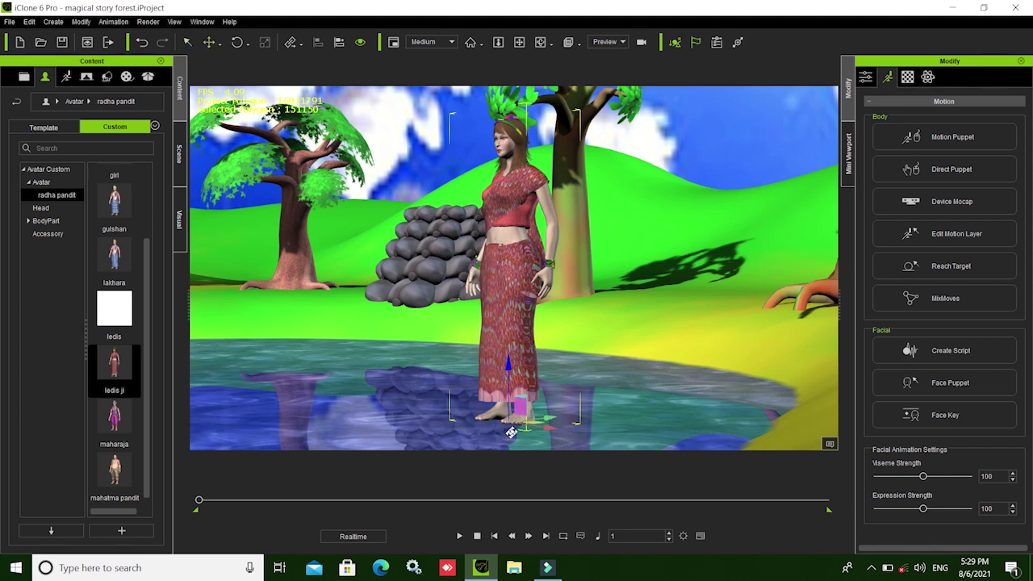
pyautogui.moveTo(507, 362); pyautogui.dragTo(521, 433)
pyautogui.moveTo(585, 439); pyautogui.dragTo(600, 430)
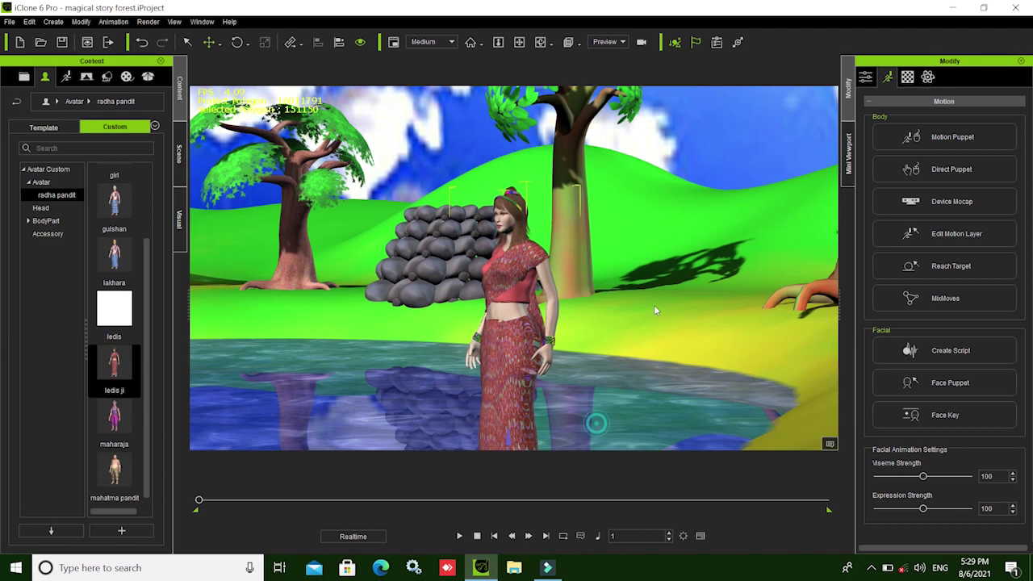
pyautogui.hotkey('ctrl', 'z')
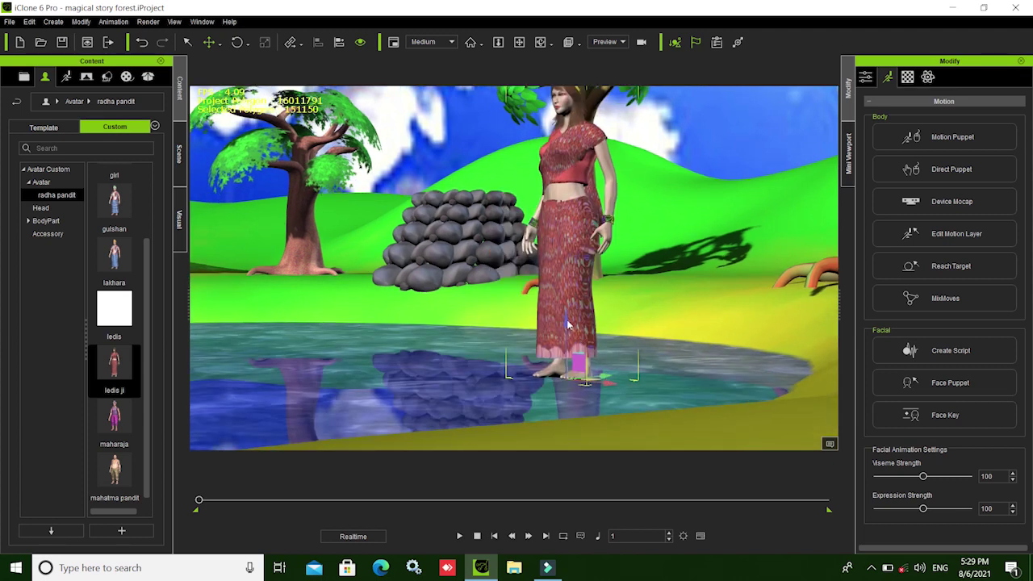
pyautogui.moveTo(568, 323); pyautogui.dragTo(607, 420)
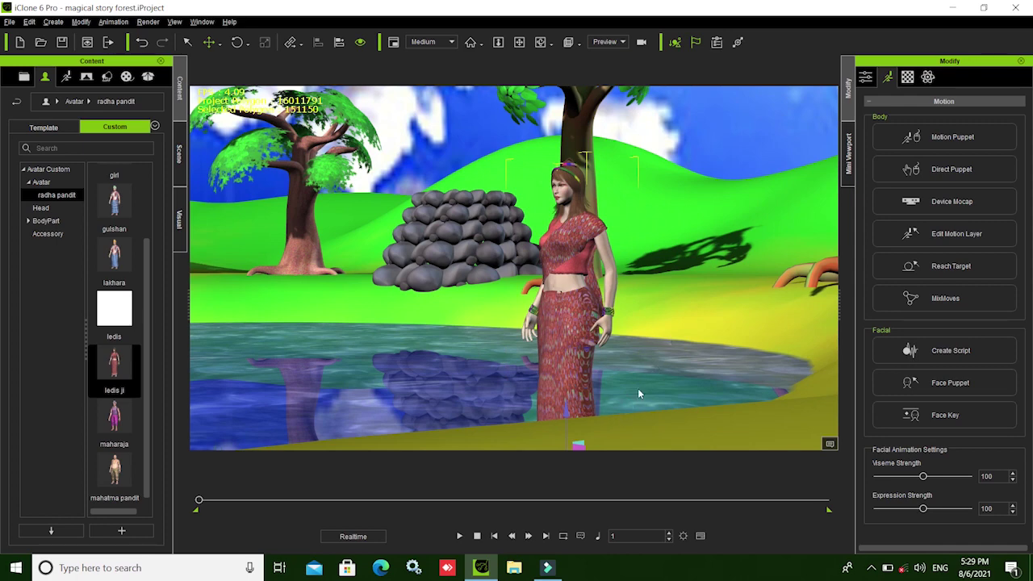
pyautogui.moveTo(638, 388)
pyautogui.mouseDown()
pyautogui.moveTo(683, 398)
pyautogui.moveTo(666, 409)
pyautogui.moveTo(479, 352)
pyautogui.mouseUp()
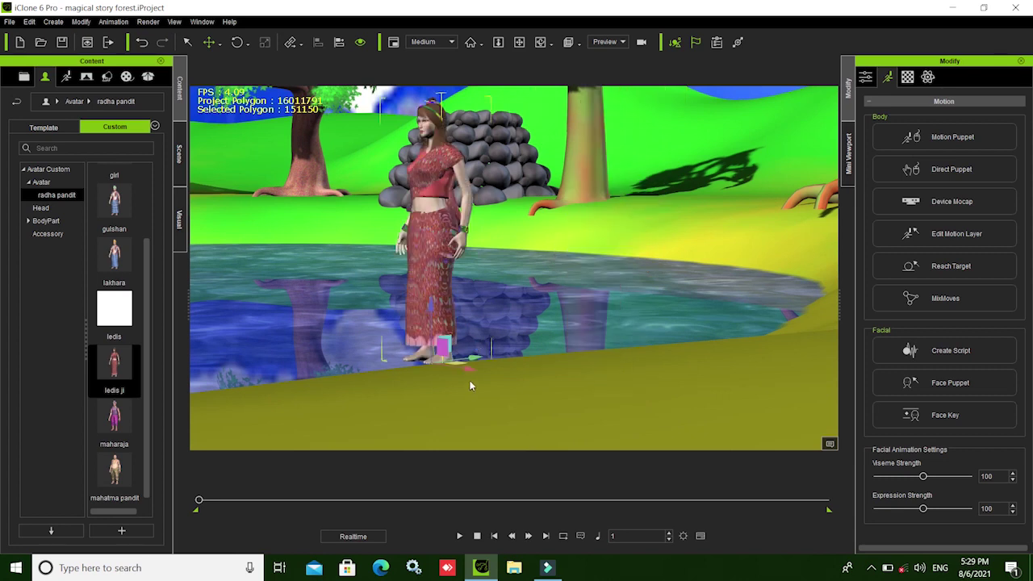
pyautogui.moveTo(468, 372); pyautogui.dragTo(307, 293)
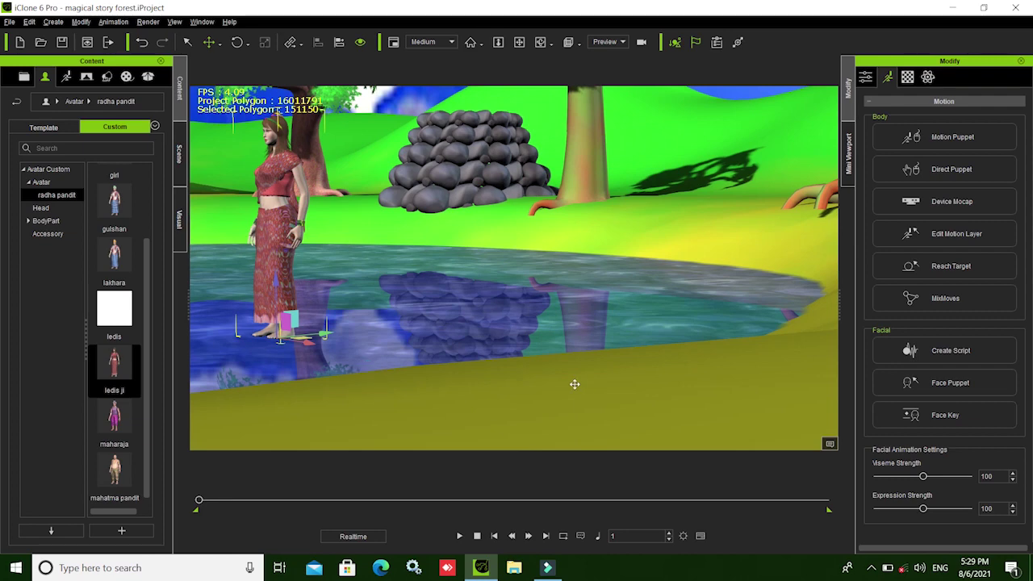
pyautogui.press('f')
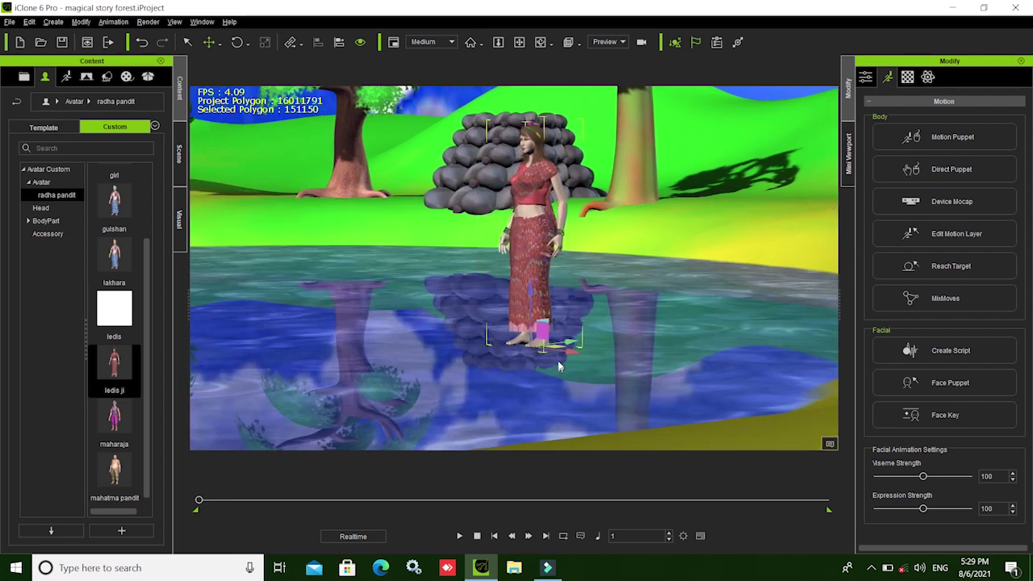
# - Fine-tune her position into the shallow water left of the rock pile, then view her close up
pyautogui.moveTo(618, 409); pyautogui.dragTo(569, 333, button='right')
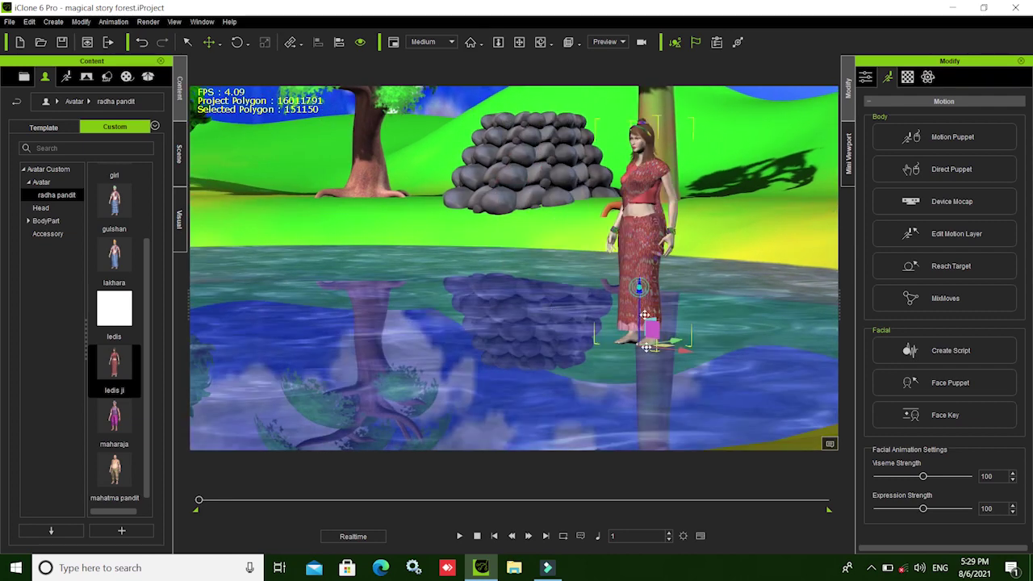
pyautogui.moveTo(637, 282); pyautogui.dragTo(653, 380)
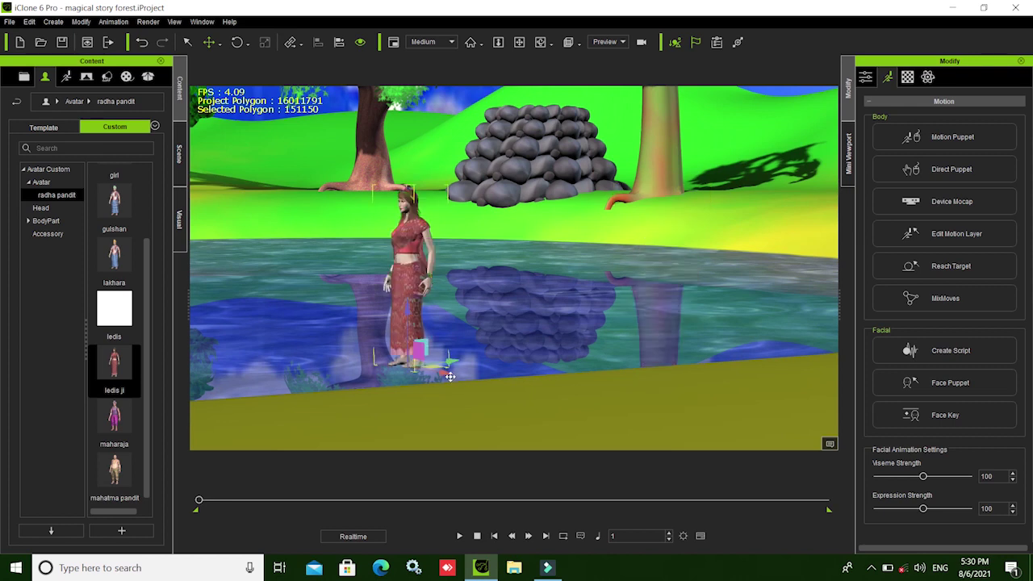
pyautogui.moveTo(442, 367); pyautogui.dragTo(345, 353)
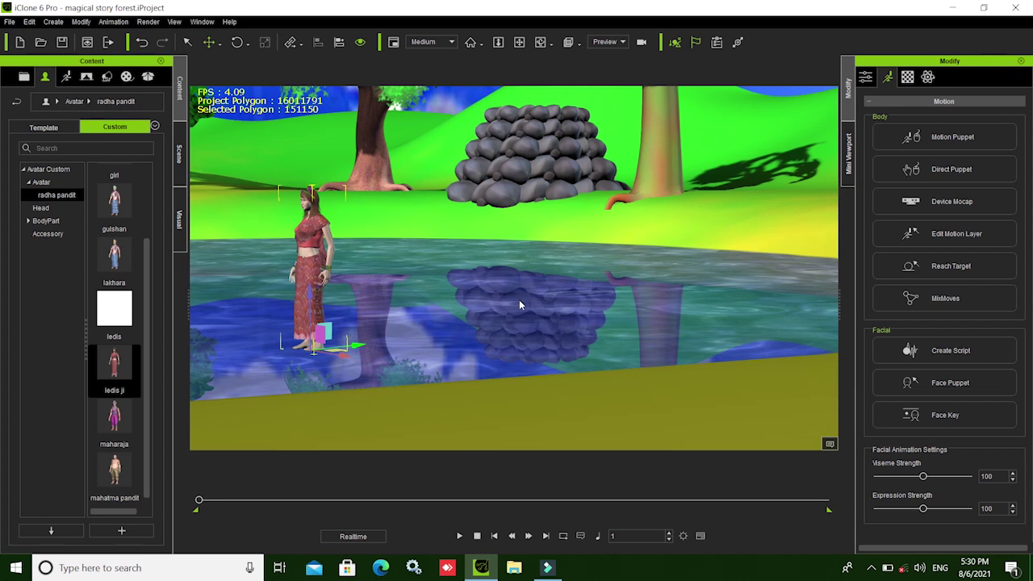
pyautogui.moveTo(519, 299); pyautogui.dragTo(478, 297)
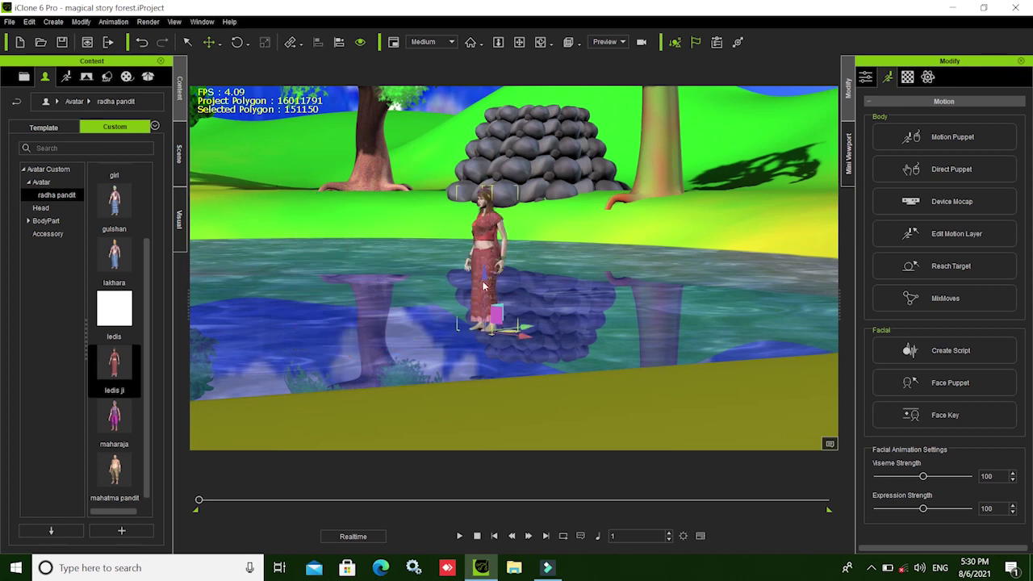
pyautogui.moveTo(485, 270); pyautogui.dragTo(487, 346)
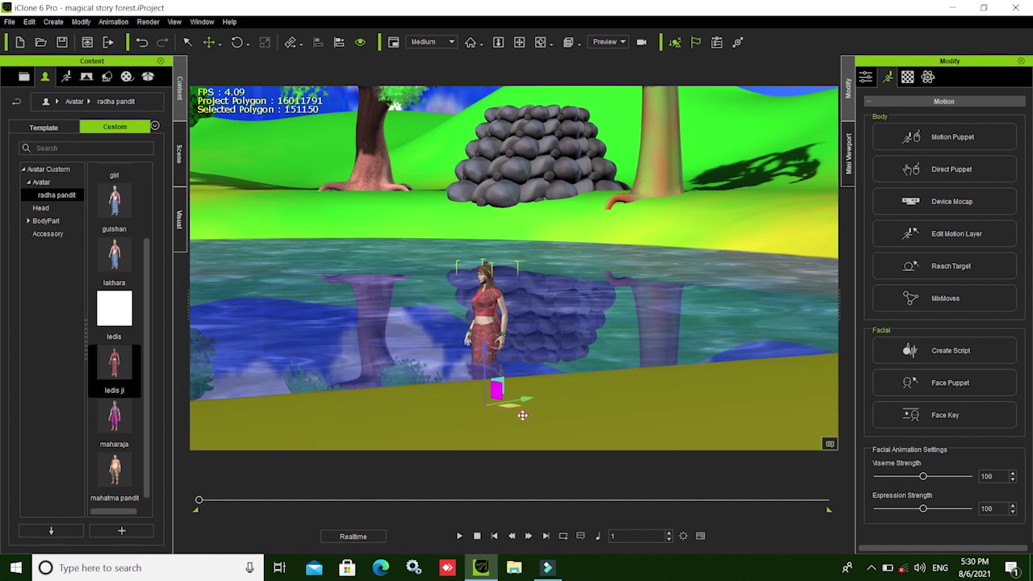
pyautogui.moveTo(522, 414); pyautogui.dragTo(417, 324)
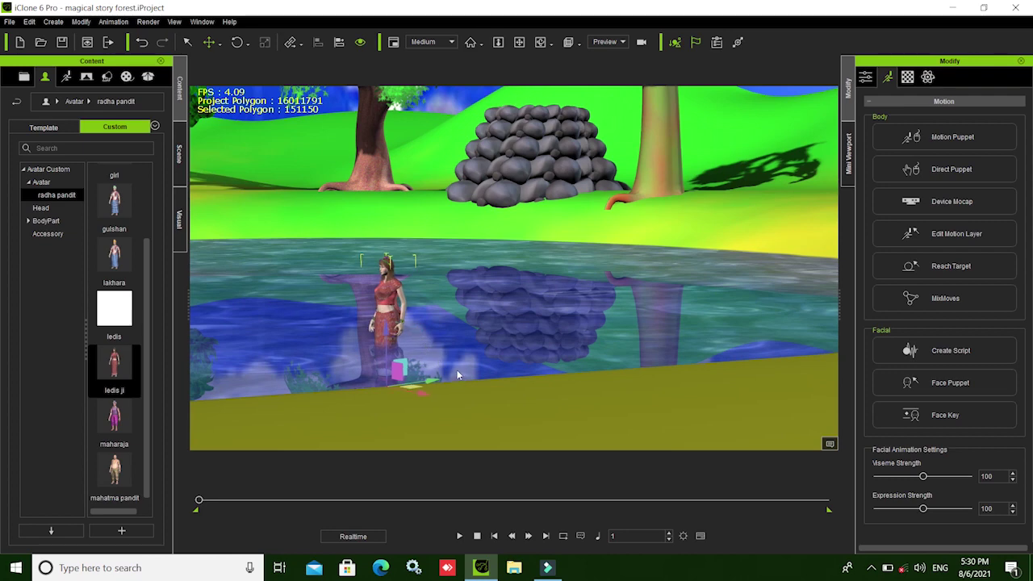
pyautogui.press('z')
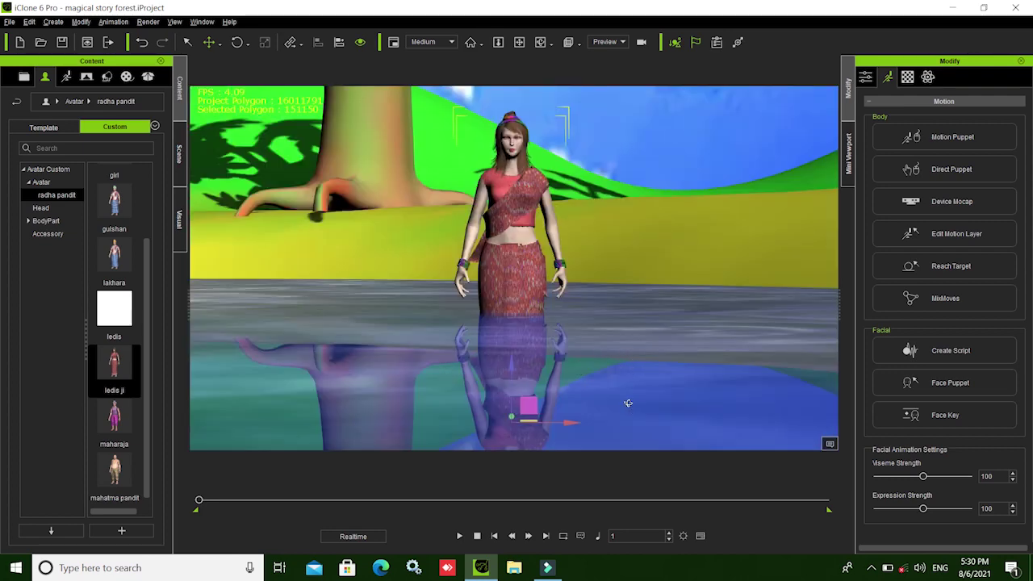
pyautogui.moveTo(628, 403); pyautogui.dragTo(612, 424, button='right')
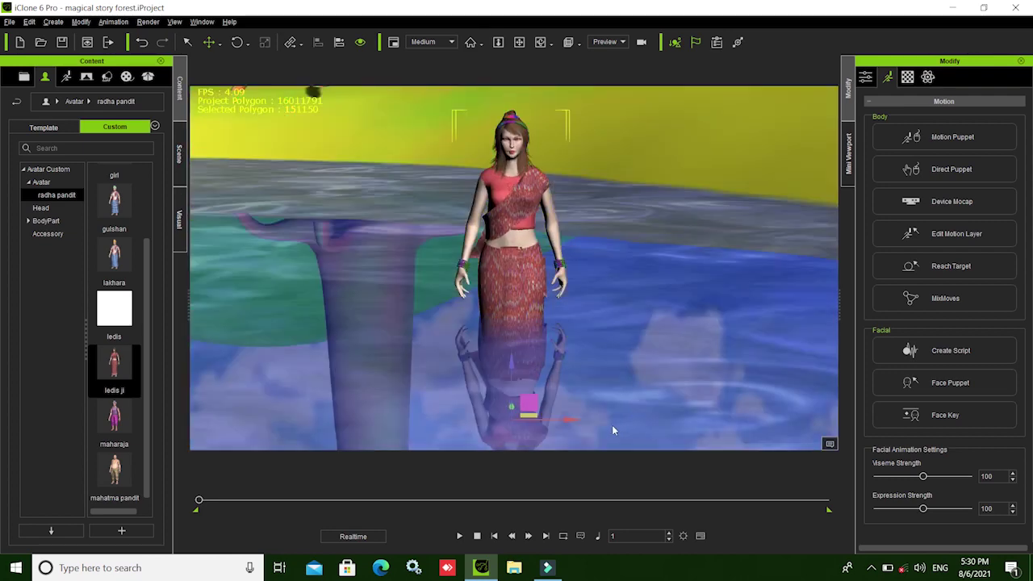
# - Play the animation, pause it, and rewind the timeline to the first frame
pyautogui.click(460, 536)
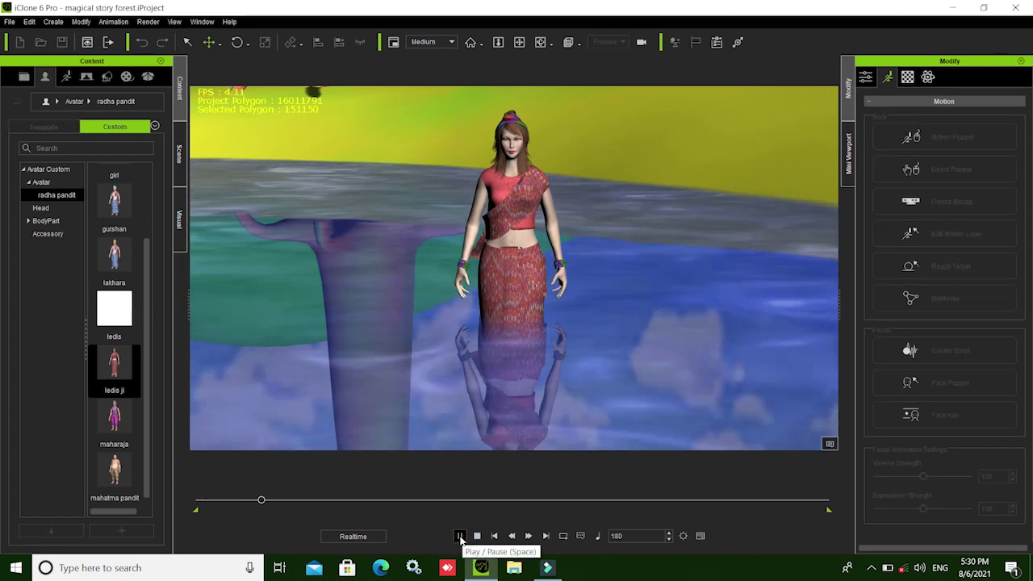
pyautogui.click(460, 537)
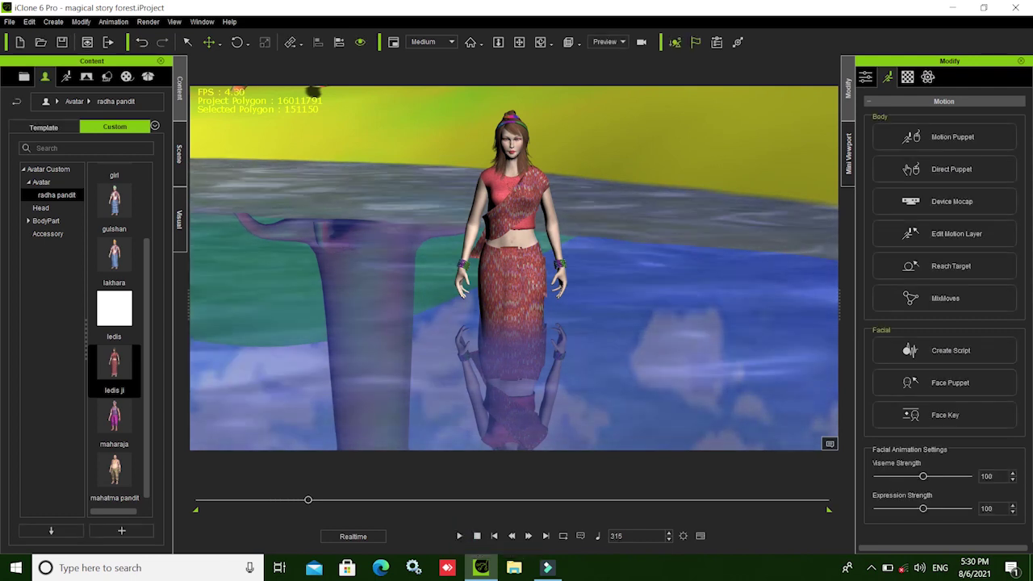
pyautogui.moveTo(306, 504); pyautogui.dragTo(123, 505)
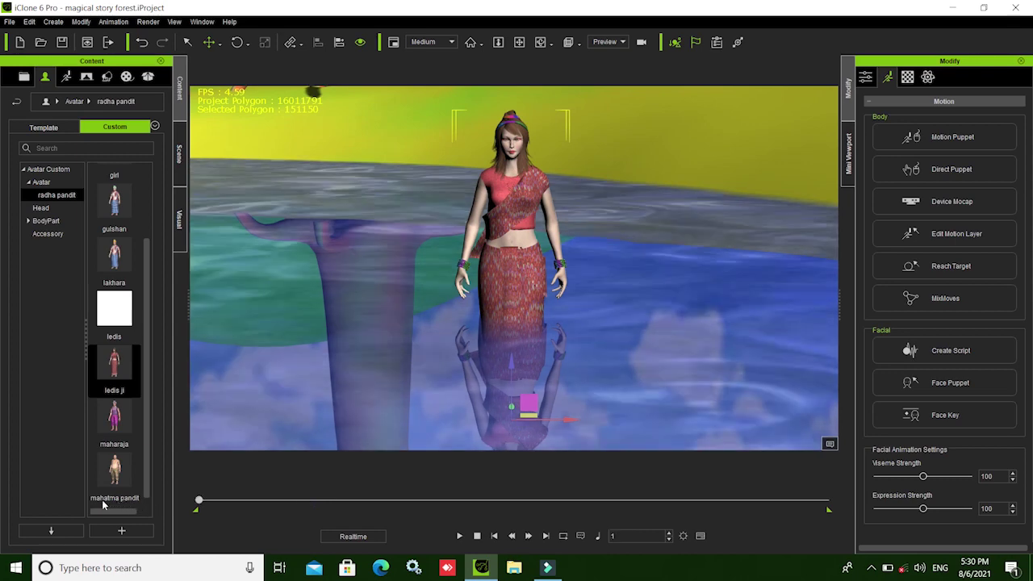
# - Zoom the viewport out to an overview of the whole village
pyautogui.scroll(-2, 544, 318)
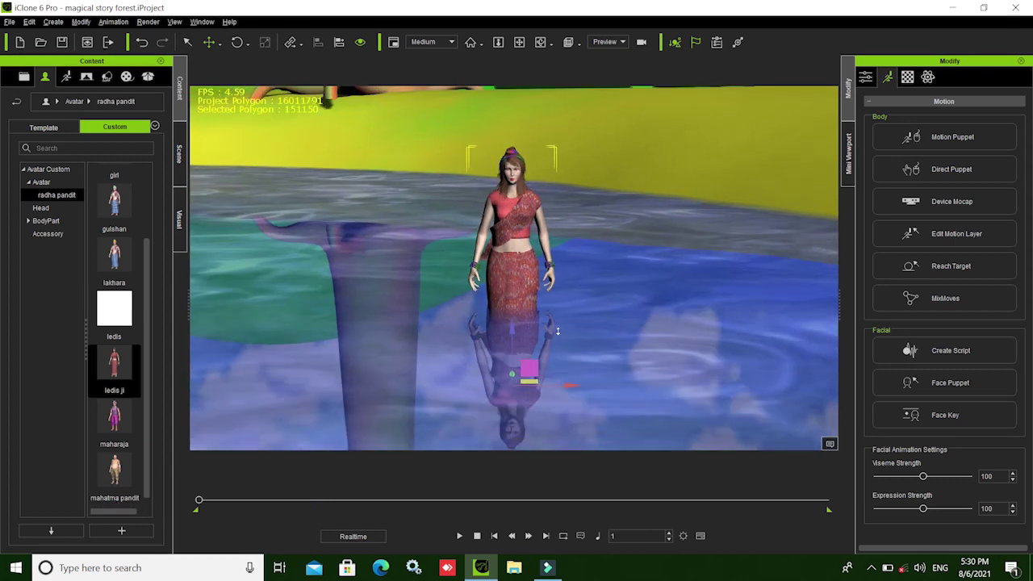
pyautogui.scroll(-2, 565, 347)
pyautogui.scroll(-2, 577, 345)
pyautogui.scroll(-2, 569, 348)
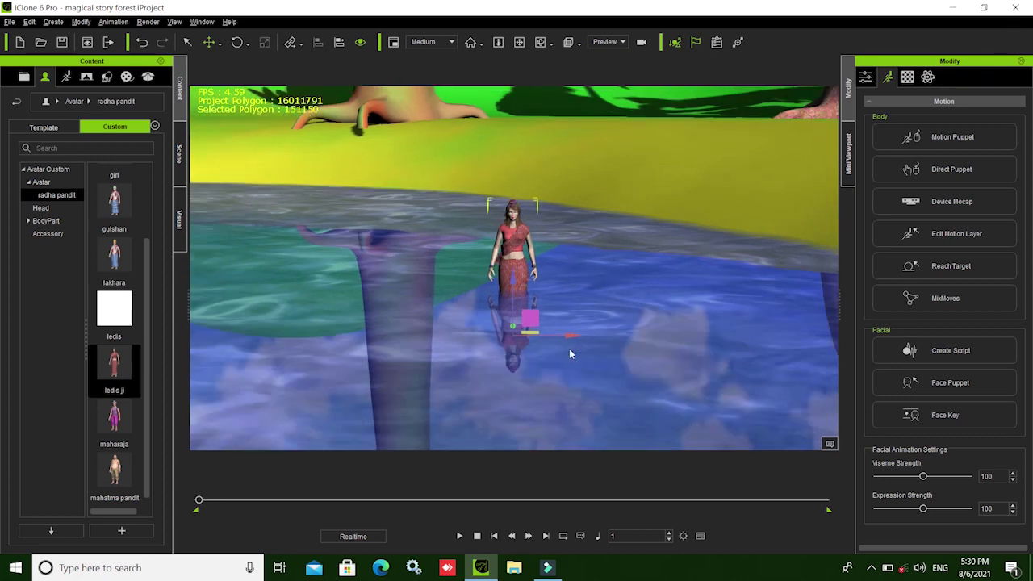
pyautogui.scroll(-2, 569, 349)
pyautogui.scroll(-2, 556, 358)
pyautogui.scroll(-2, 556, 358)
pyautogui.scroll(-2, 557, 355)
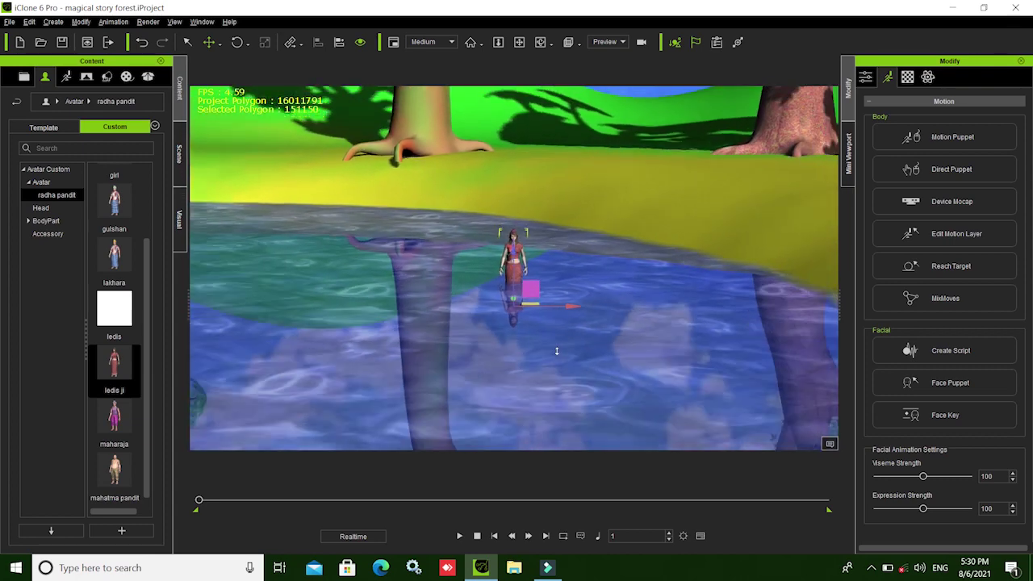
pyautogui.scroll(-2, 557, 355)
pyautogui.scroll(-2, 569, 355)
pyautogui.scroll(-2, 569, 353)
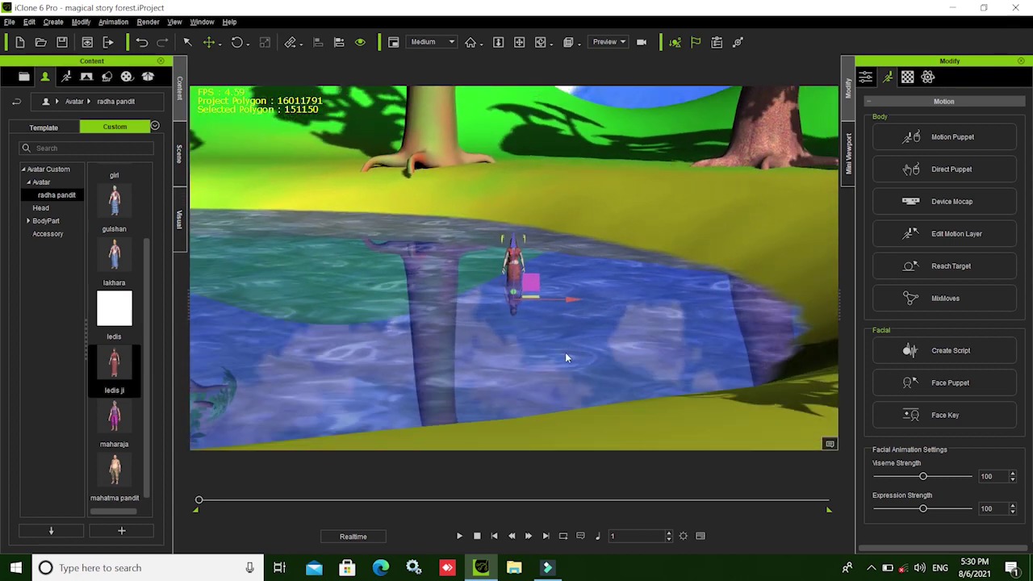
pyautogui.scroll(-2, 565, 358)
pyautogui.scroll(-2, 569, 362)
pyautogui.scroll(-2, 572, 364)
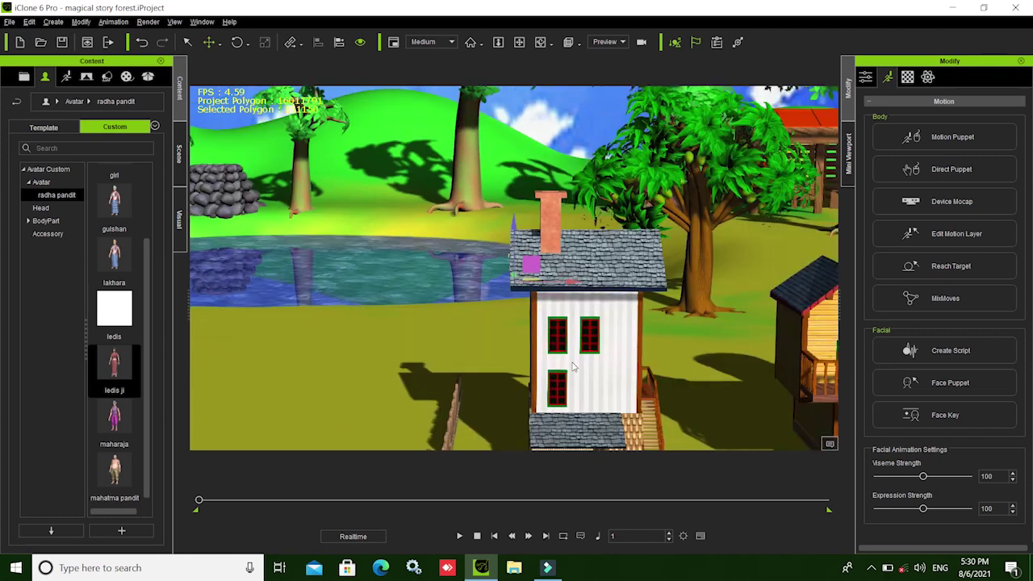
pyautogui.scroll(-2, 572, 362)
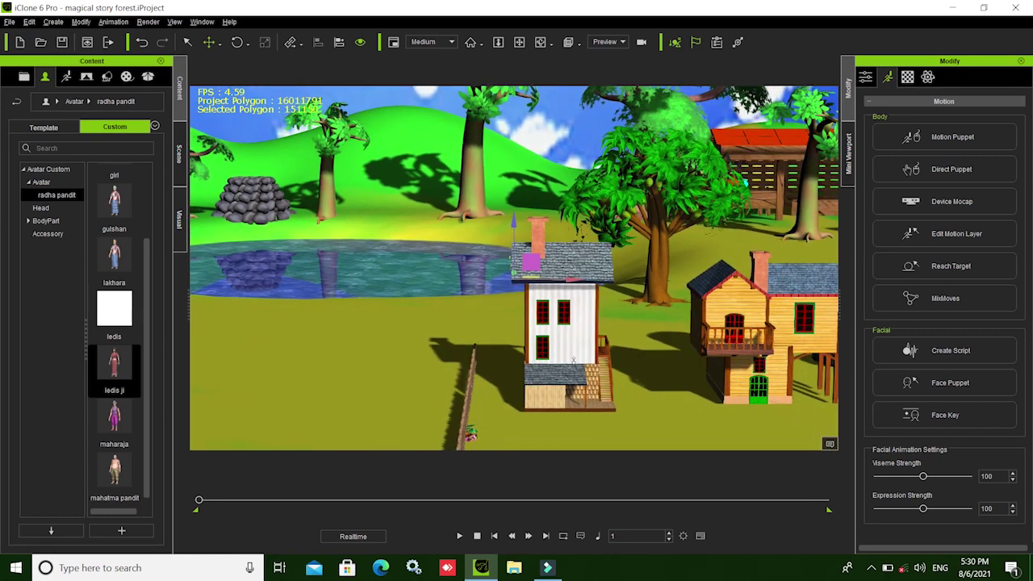
pyautogui.scroll(-2, 573, 360)
pyautogui.scroll(-2, 565, 361)
pyautogui.scroll(-2, 560, 361)
pyautogui.scroll(-1, 520, 365)
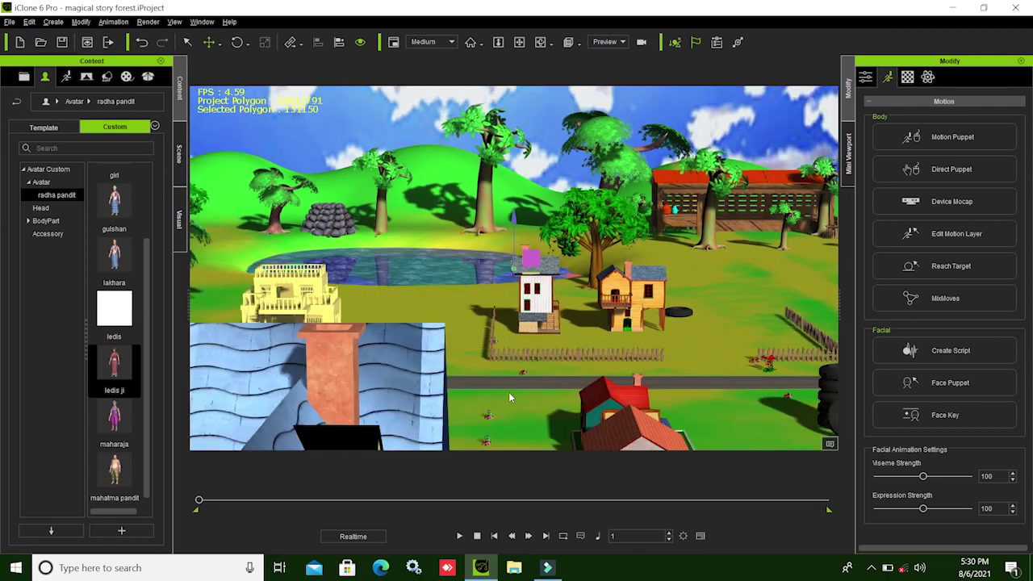
pyautogui.scroll(2, 517, 359)
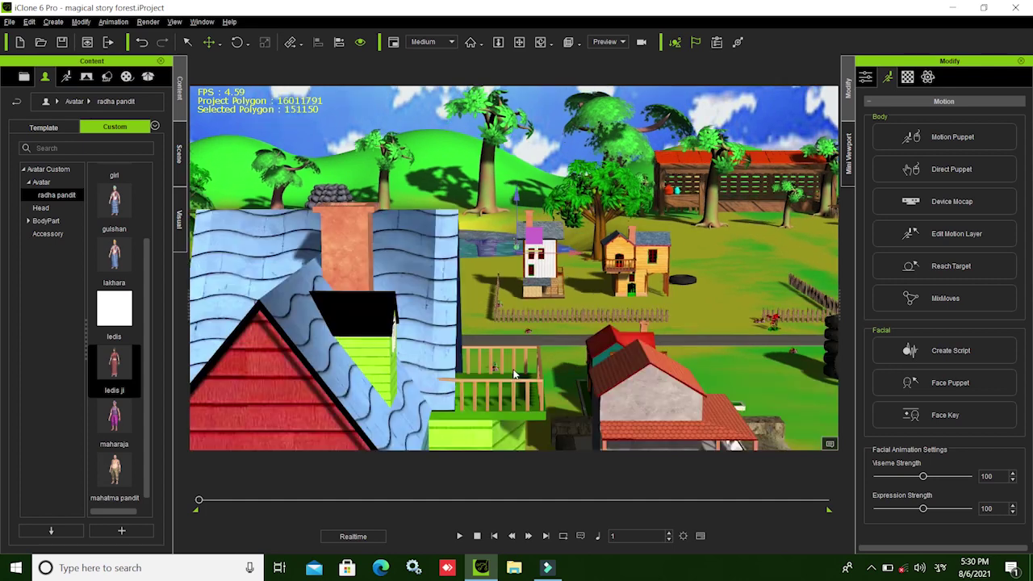
# - Select and frame the flower bush by the fence, then orbit and zoom out around it
pyautogui.click(528, 332)
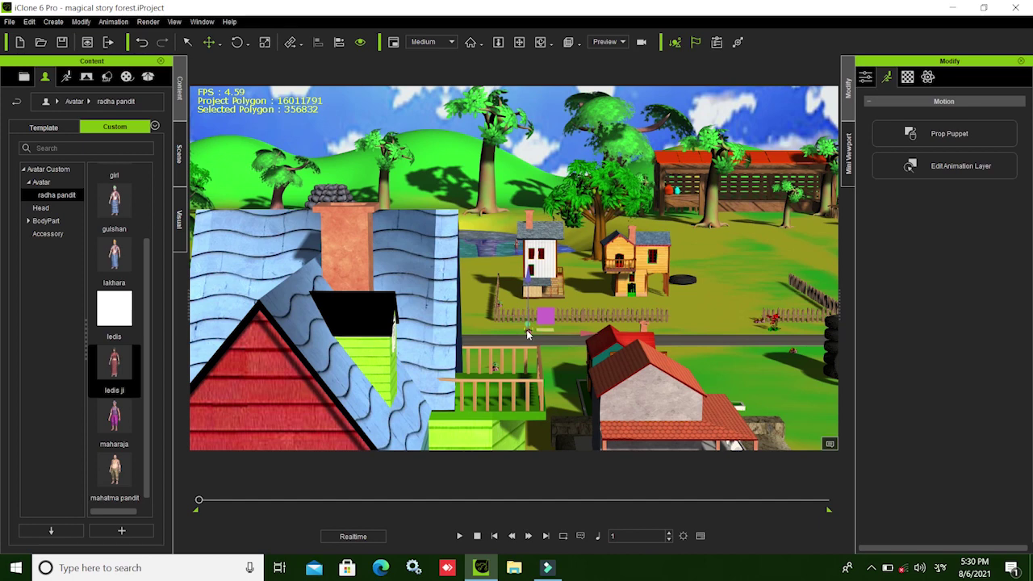
pyautogui.press('z')
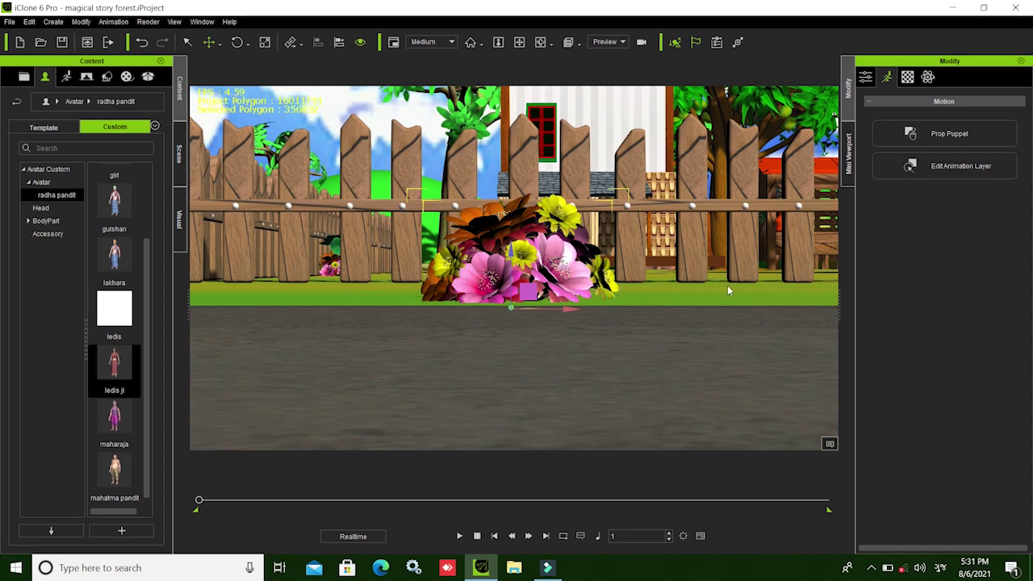
pyautogui.moveTo(630, 358)
pyautogui.mouseDown(button='right')
pyautogui.moveTo(350, 373)
pyautogui.moveTo(637, 364)
pyautogui.moveTo(523, 374)
pyautogui.moveTo(422, 362)
pyautogui.mouseUp(button='right')
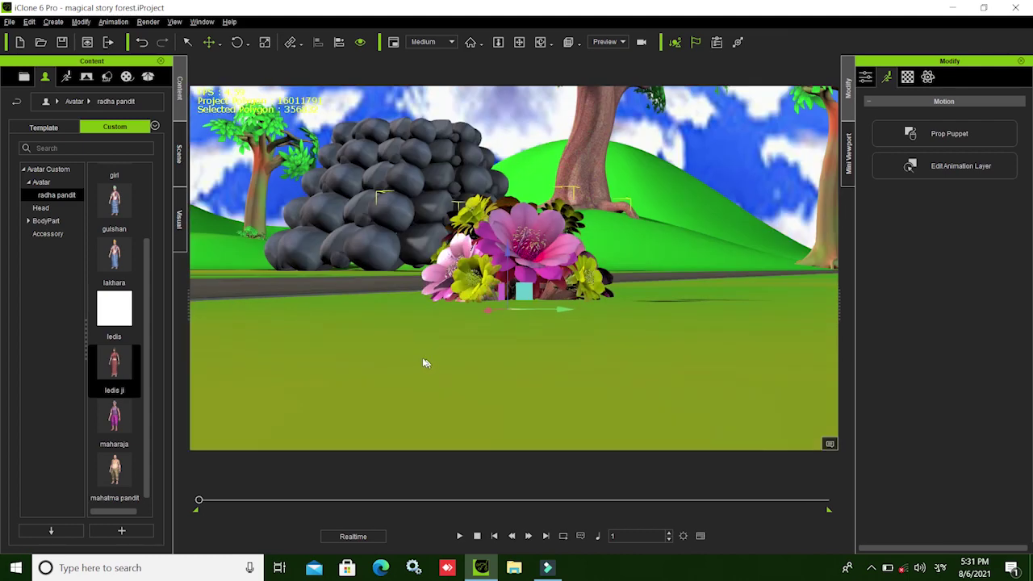
pyautogui.scroll(2, 548, 356)
pyautogui.scroll(-2, 548, 356)
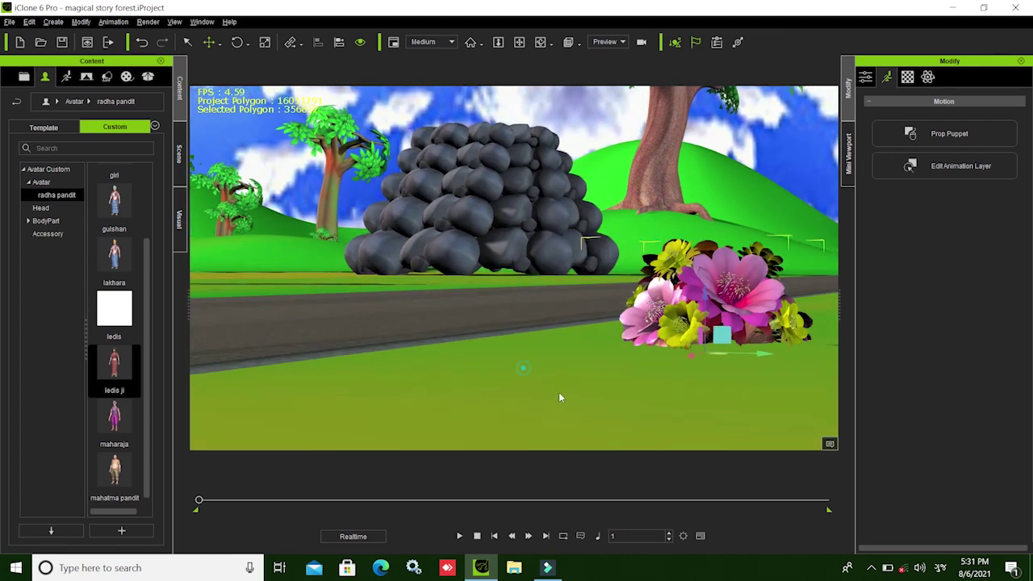
pyautogui.scroll(-1, 558, 392)
pyautogui.scroll(-1, 546, 410)
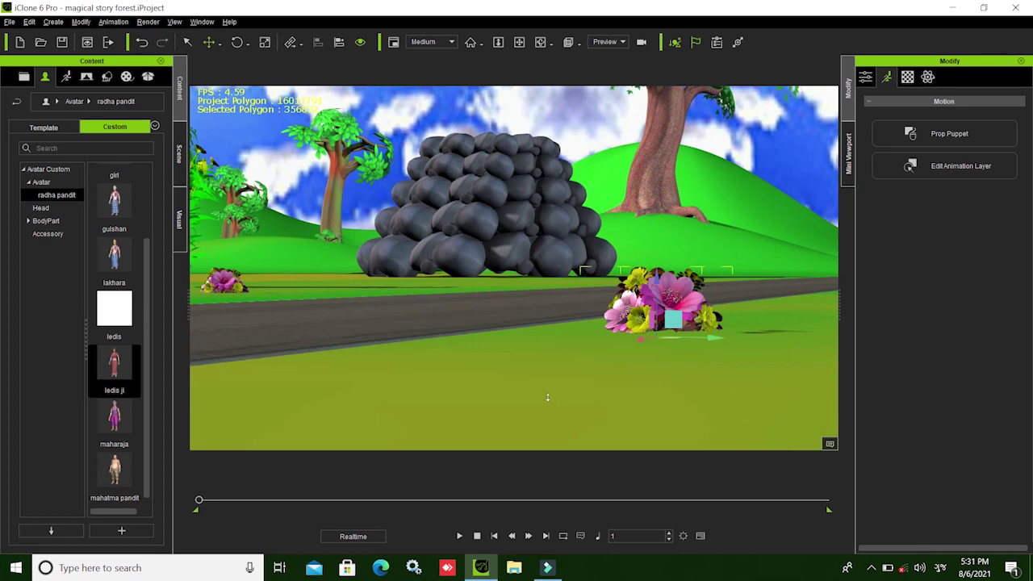
pyautogui.scroll(-1, 548, 398)
pyautogui.scroll(-1, 573, 391)
pyautogui.scroll(-1, 579, 401)
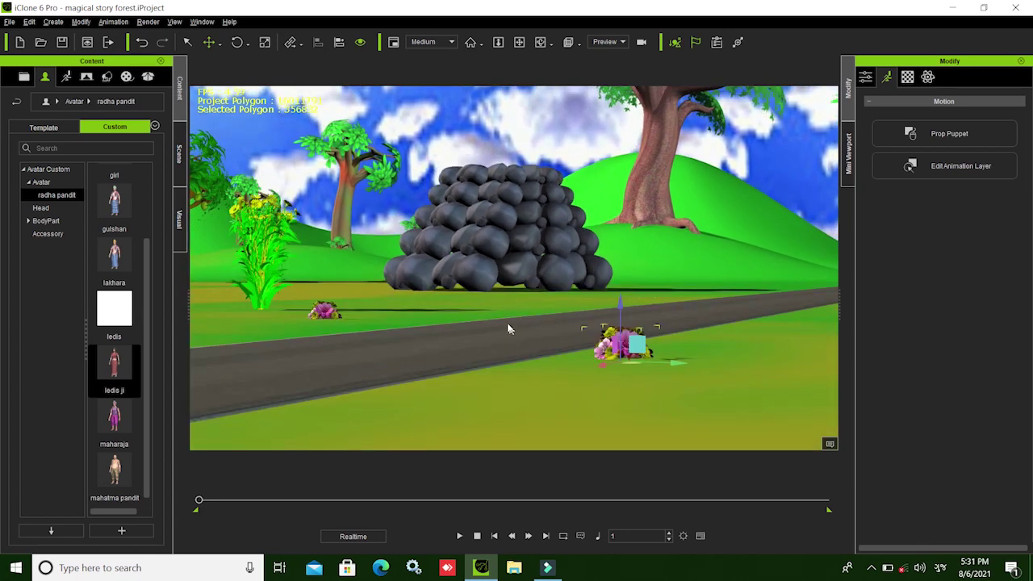
# - Pan and orbit around the bush to end on a view down the road past the fence
pyautogui.moveTo(508, 329); pyautogui.dragTo(552, 406, button='middle')
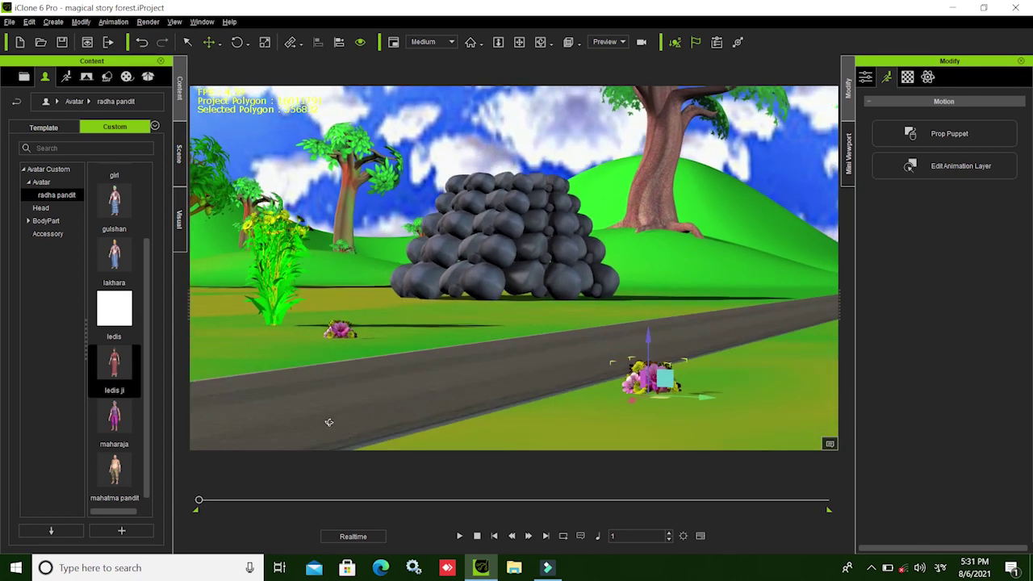
pyautogui.moveTo(555, 398); pyautogui.dragTo(565, 395, button='right')
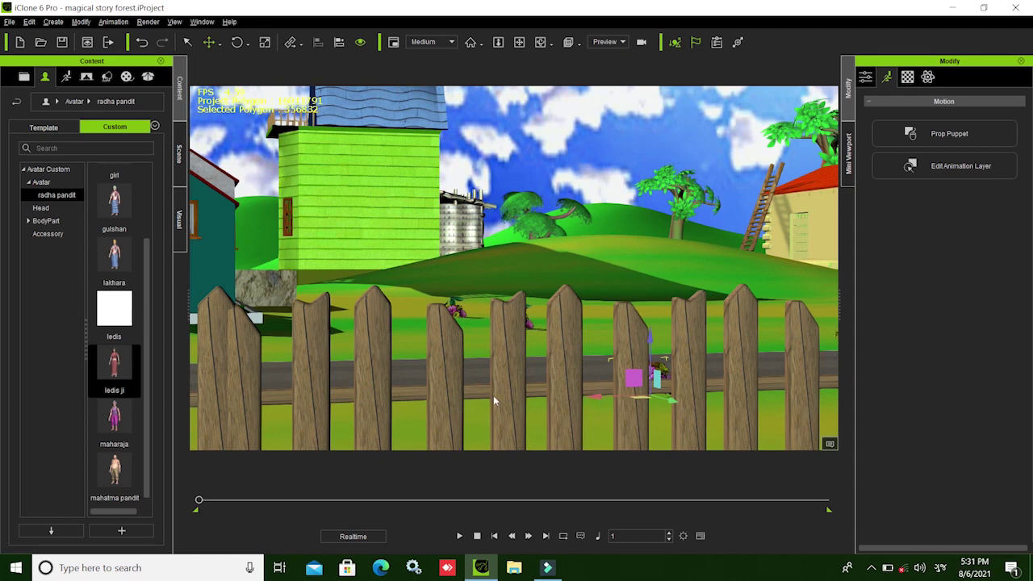
pyautogui.moveTo(408, 396); pyautogui.dragTo(594, 395, button='right')
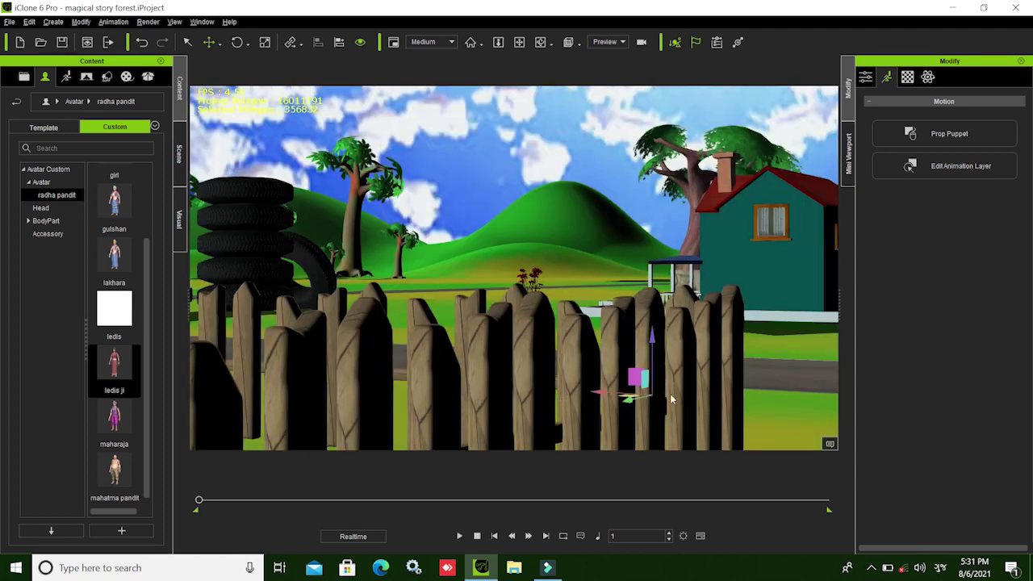
pyautogui.moveTo(524, 394)
pyautogui.mouseDown(button='right')
pyautogui.moveTo(397, 349)
pyautogui.moveTo(324, 285)
pyautogui.mouseUp(button='right')
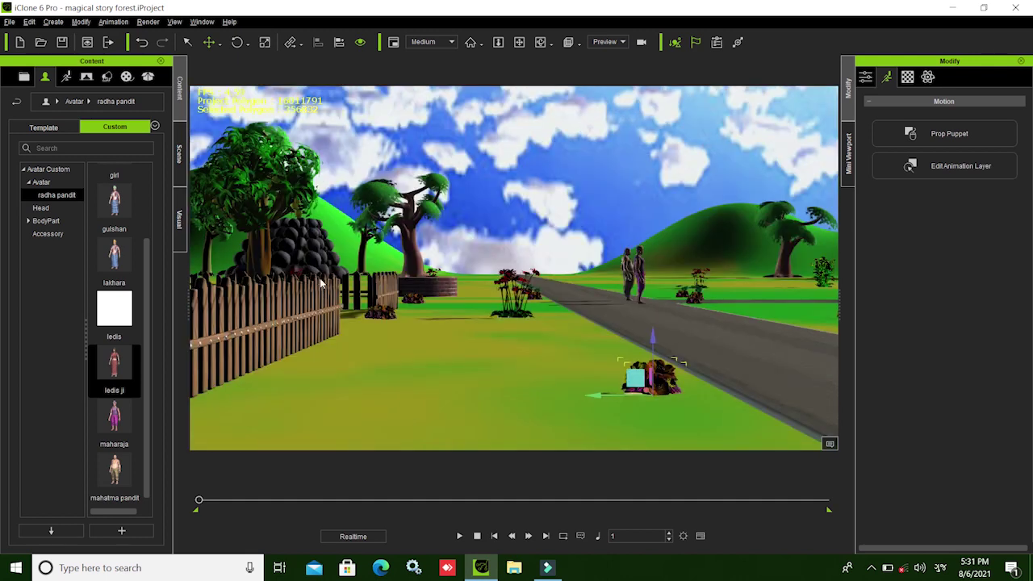
pyautogui.click(629, 271)
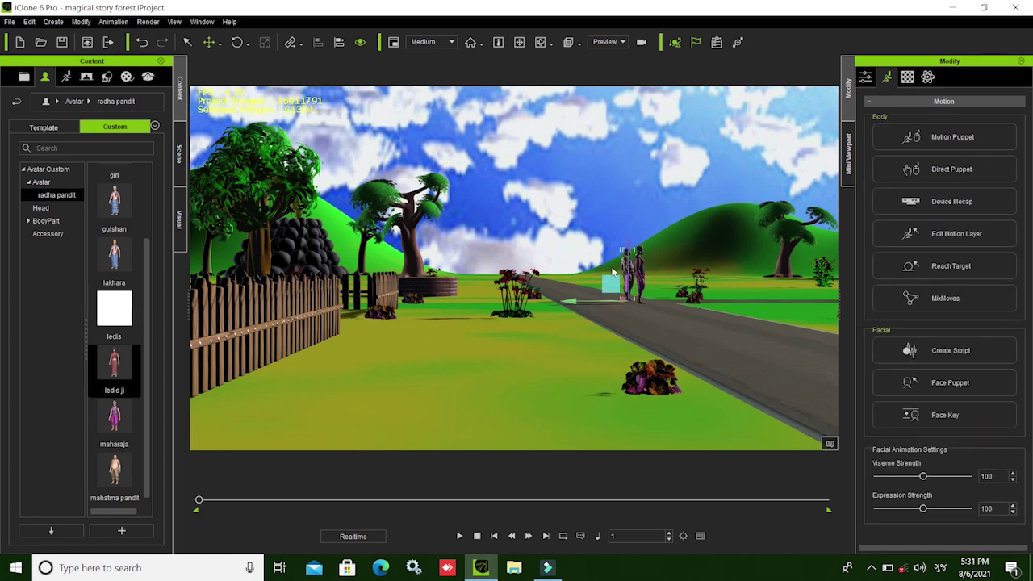
pyautogui.press('f')
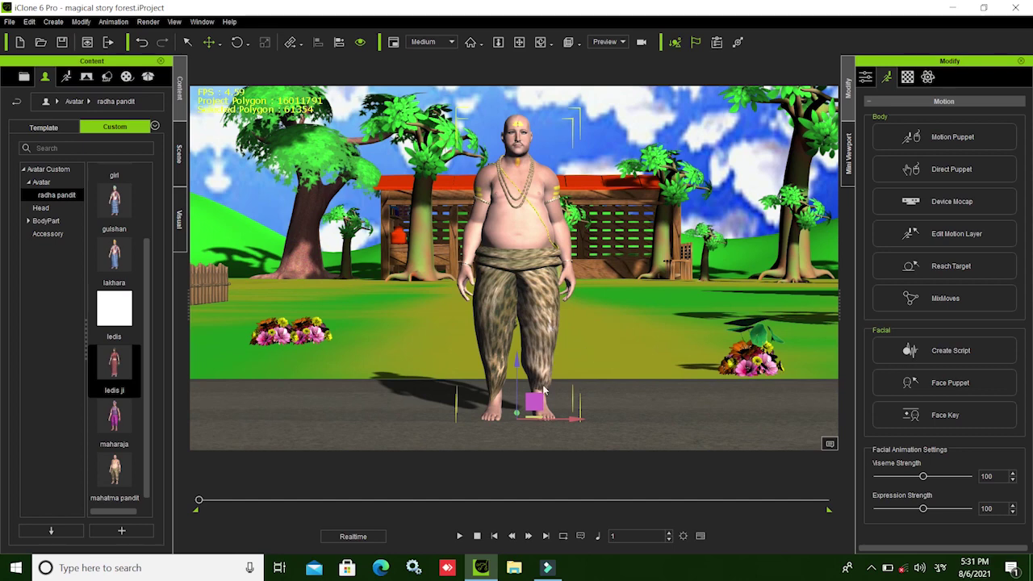
pyautogui.moveTo(545, 391)
pyautogui.mouseDown(button='right')
pyautogui.moveTo(687, 422)
pyautogui.moveTo(514, 419)
pyautogui.moveTo(729, 415)
pyautogui.mouseUp(button='right')
pyautogui.moveTo(590, 420); pyautogui.dragTo(525, 427, button='right')
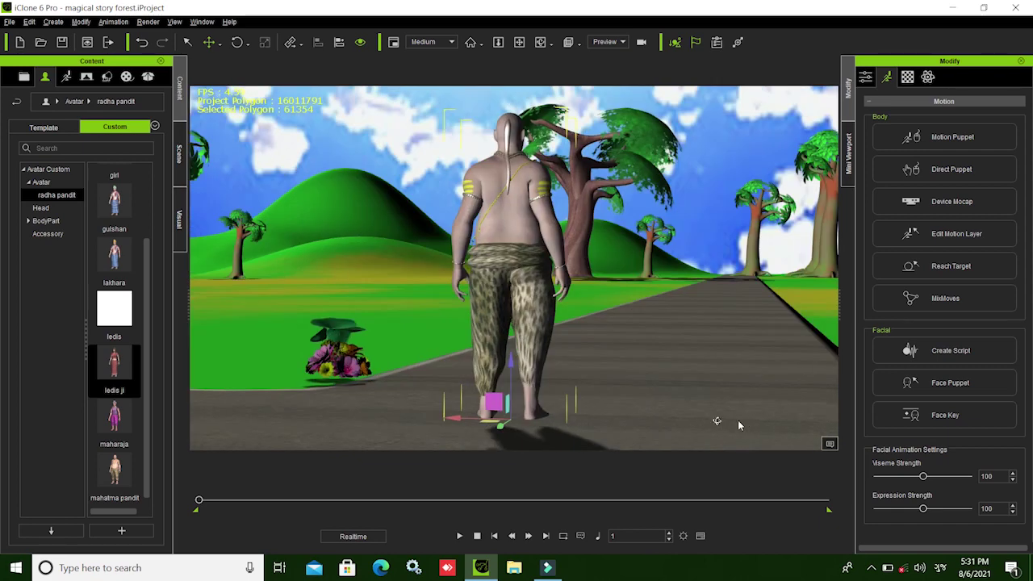
pyautogui.moveTo(738, 420); pyautogui.dragTo(537, 422, button='right')
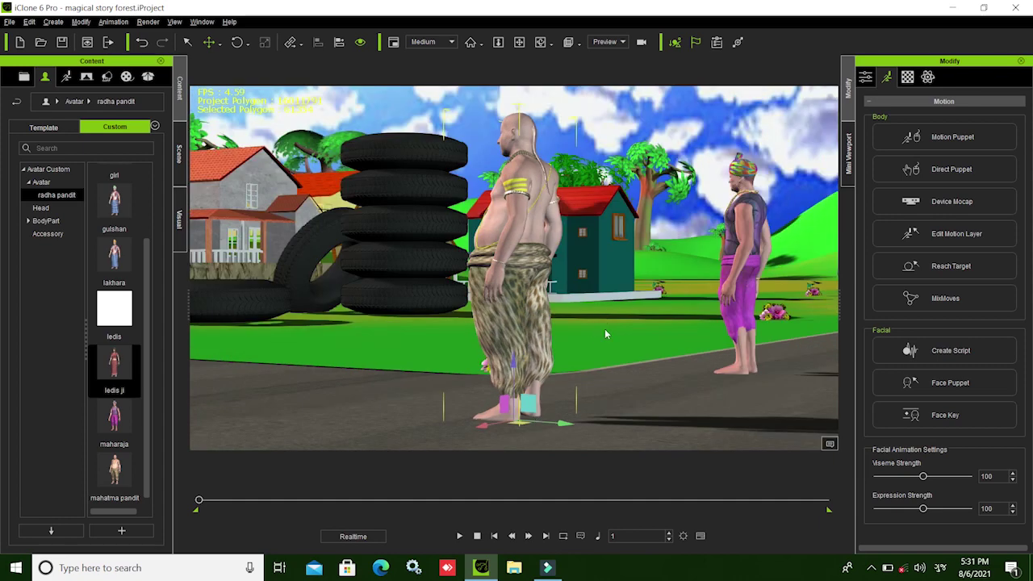
pyautogui.scroll(-1, 593, 351)
pyautogui.scroll(-1, 554, 373)
pyautogui.scroll(-1, 554, 374)
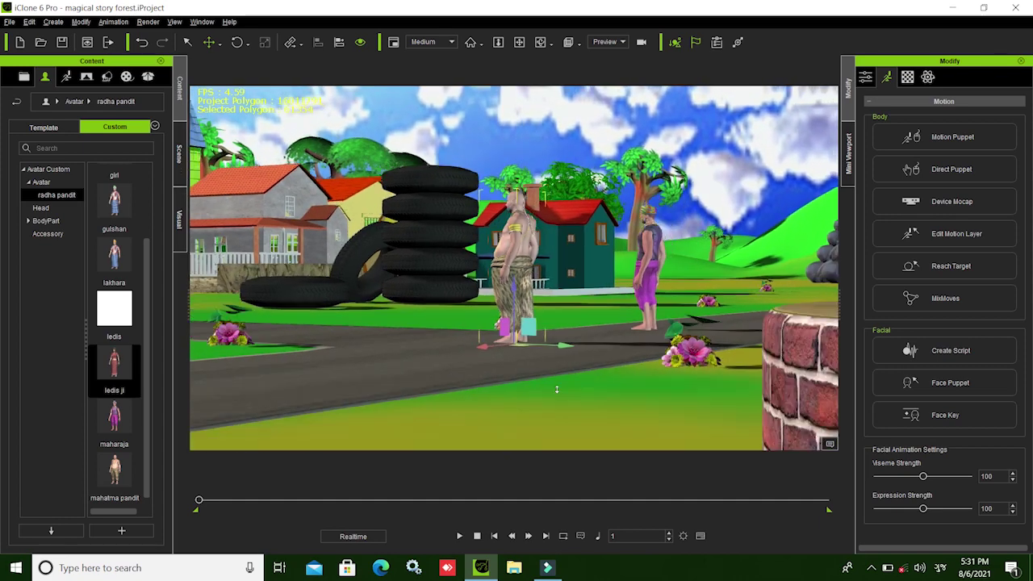
pyautogui.scroll(-1, 557, 377)
pyautogui.scroll(-1, 560, 381)
pyautogui.scroll(-1, 562, 387)
pyautogui.scroll(-1, 557, 382)
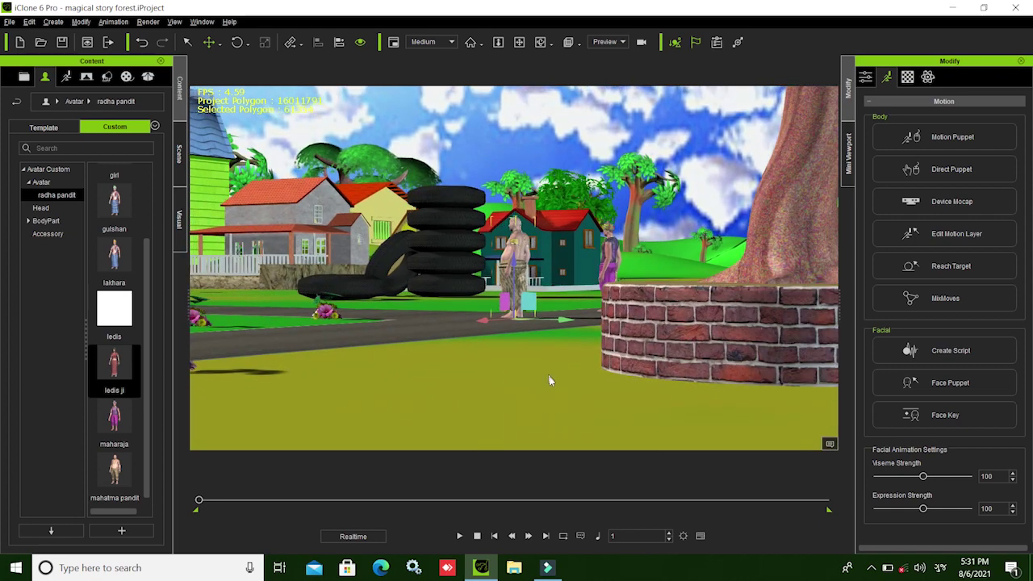
pyautogui.scroll(-1, 550, 378)
pyautogui.scroll(-1, 553, 392)
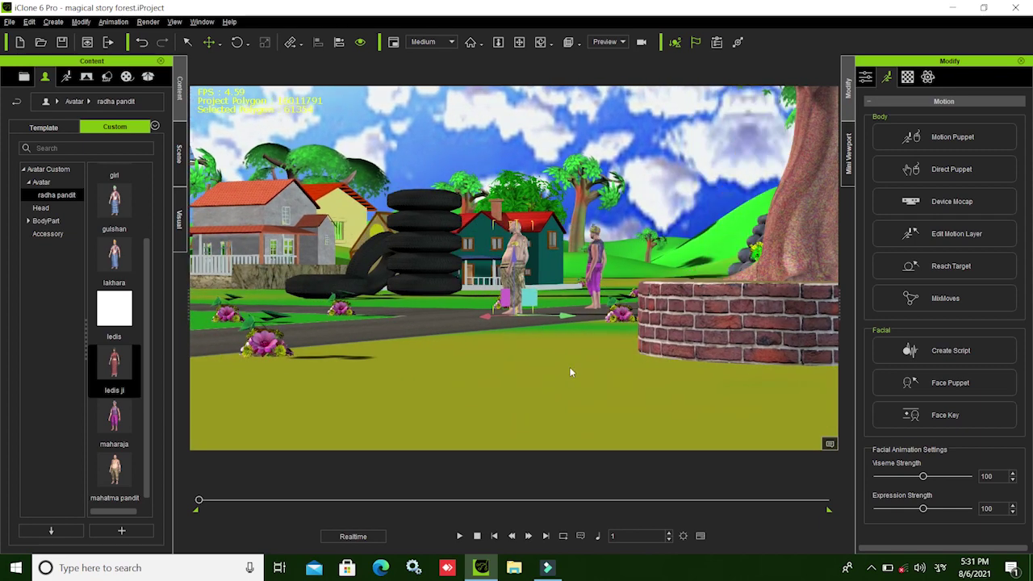
pyautogui.moveTo(505, 332); pyautogui.dragTo(484, 415, button='right')
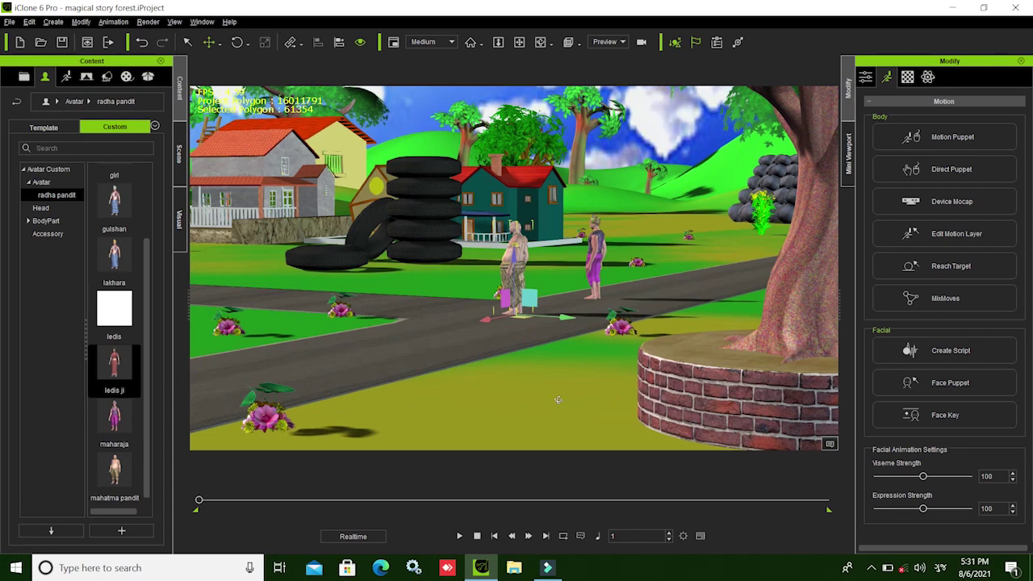
pyautogui.moveTo(557, 399); pyautogui.dragTo(659, 347, button='right')
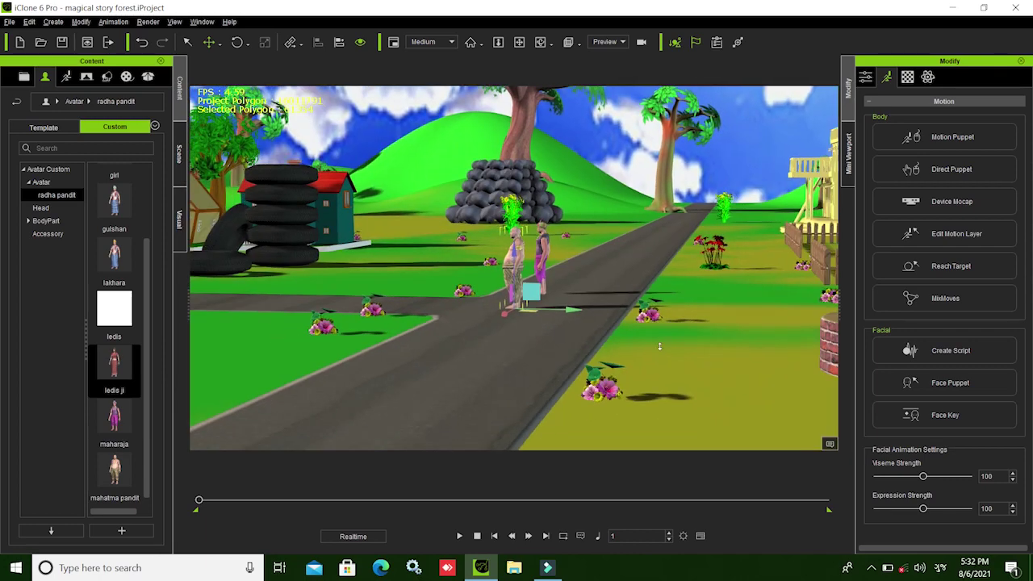
pyautogui.scroll(-1, 654, 351)
pyautogui.scroll(-1, 645, 359)
pyautogui.scroll(-1, 633, 369)
pyautogui.scroll(-1, 633, 370)
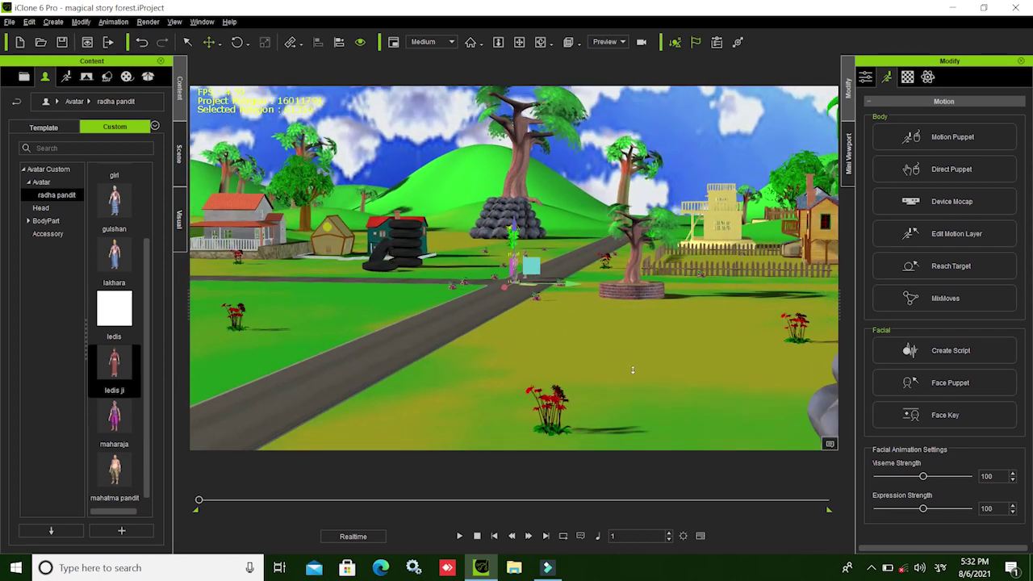
pyautogui.moveTo(633, 370)
pyautogui.mouseDown(button='right')
pyautogui.moveTo(516, 382)
pyautogui.moveTo(520, 395)
pyautogui.mouseUp(button='right')
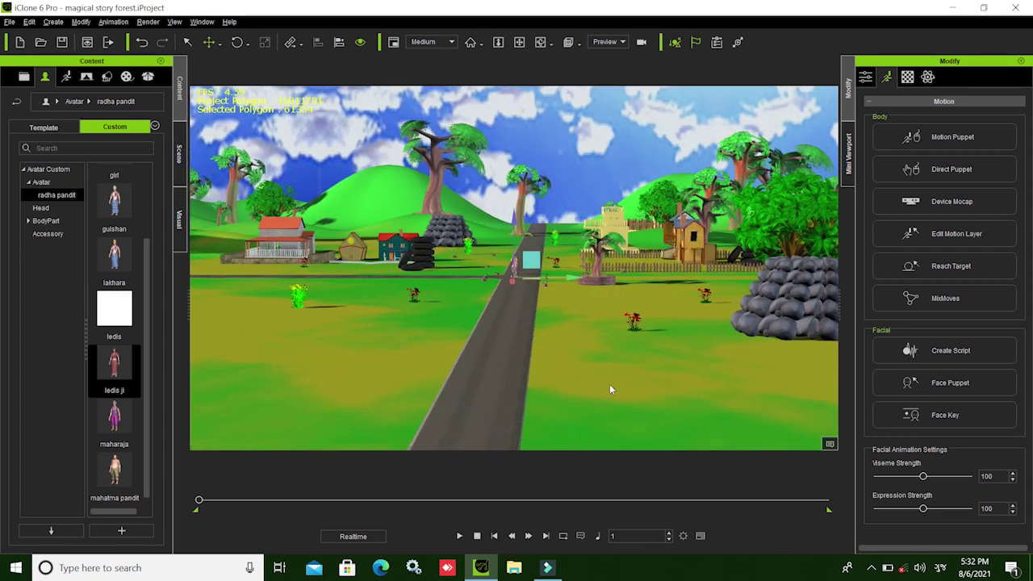
pyautogui.moveTo(607, 386); pyautogui.dragTo(611, 389, button='right')
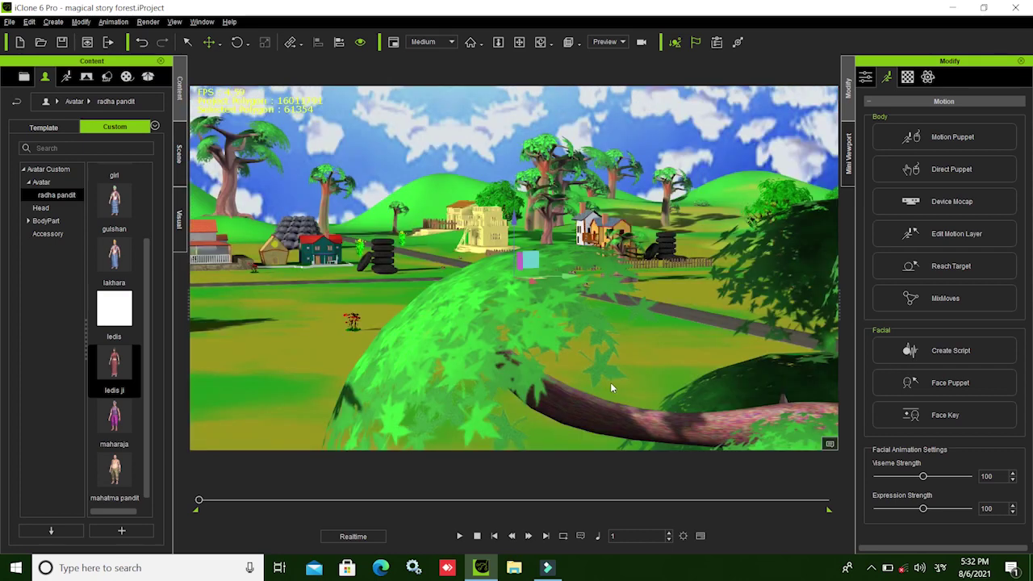
pyautogui.scroll(3, 613, 375)
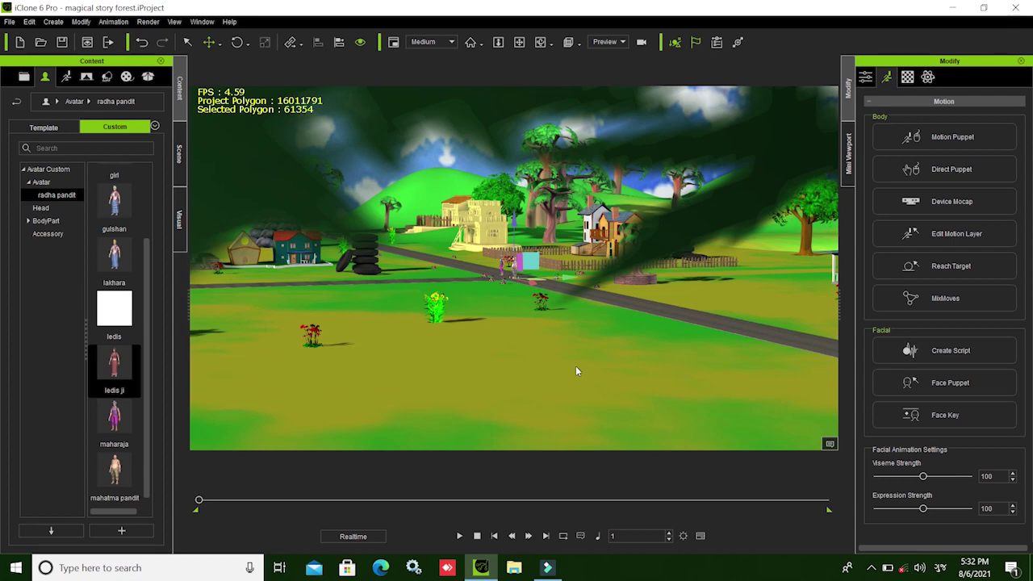
pyautogui.press('z')
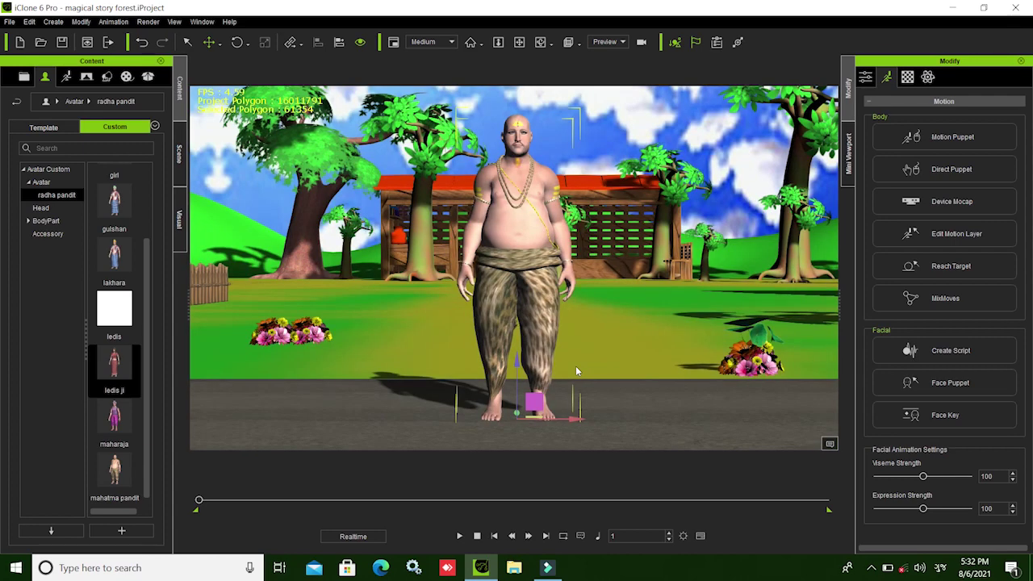
# - Slide the bald pandit left along the road to stand beside the turbaned villager
pyautogui.scroll(-2, 583, 371)
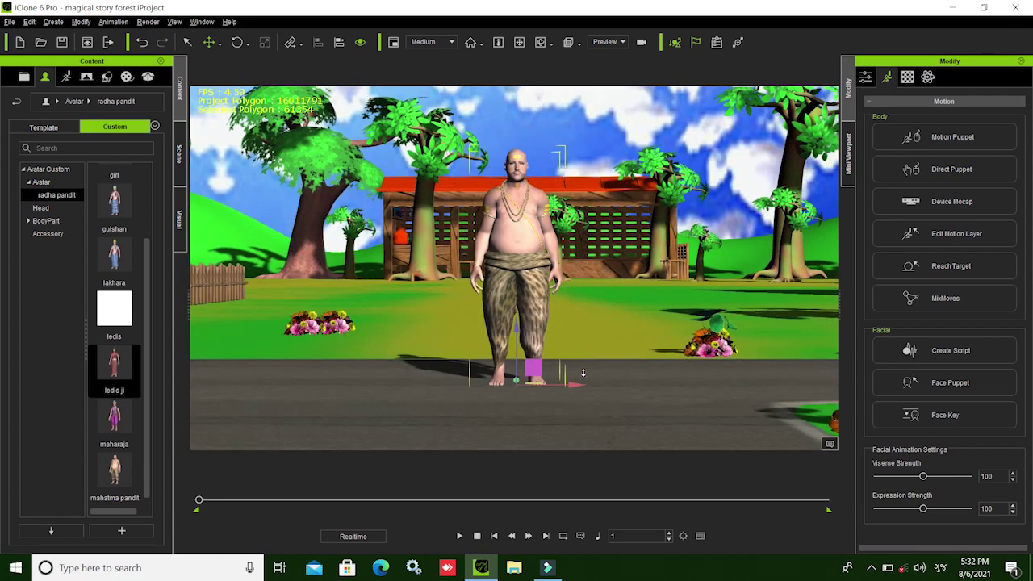
pyautogui.scroll(-2, 583, 371)
pyautogui.scroll(-2, 565, 374)
pyautogui.scroll(-2, 558, 375)
pyautogui.scroll(-2, 557, 379)
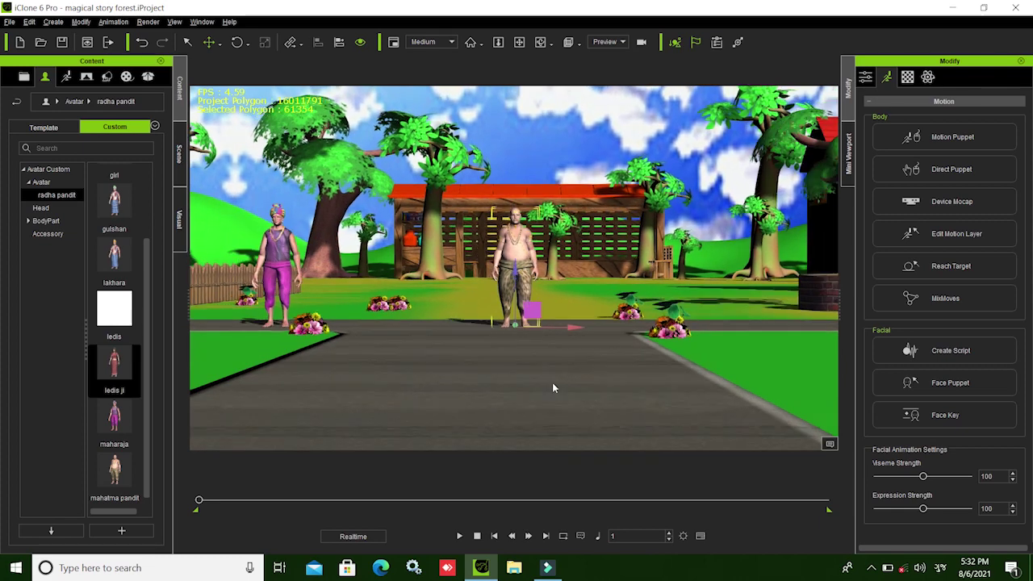
pyautogui.moveTo(552, 383)
pyautogui.mouseDown(button='right')
pyautogui.moveTo(622, 381)
pyautogui.moveTo(604, 393)
pyautogui.moveTo(401, 378)
pyautogui.moveTo(418, 378)
pyautogui.mouseUp(button='right')
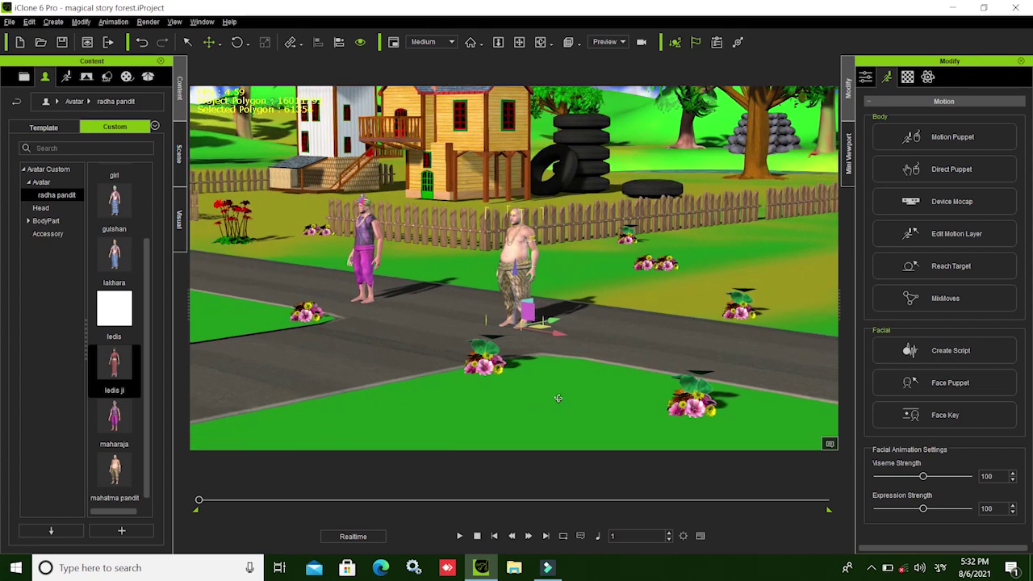
pyautogui.moveTo(557, 398); pyautogui.dragTo(571, 406, button='right')
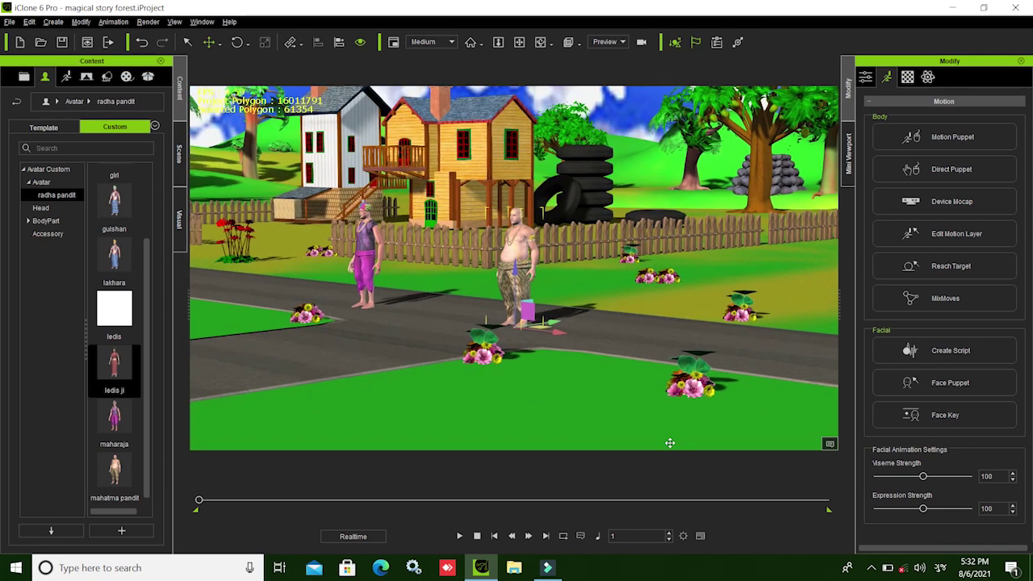
pyautogui.moveTo(670, 443)
pyautogui.mouseDown(button='right')
pyautogui.moveTo(574, 361)
pyautogui.moveTo(584, 362)
pyautogui.mouseUp(button='right')
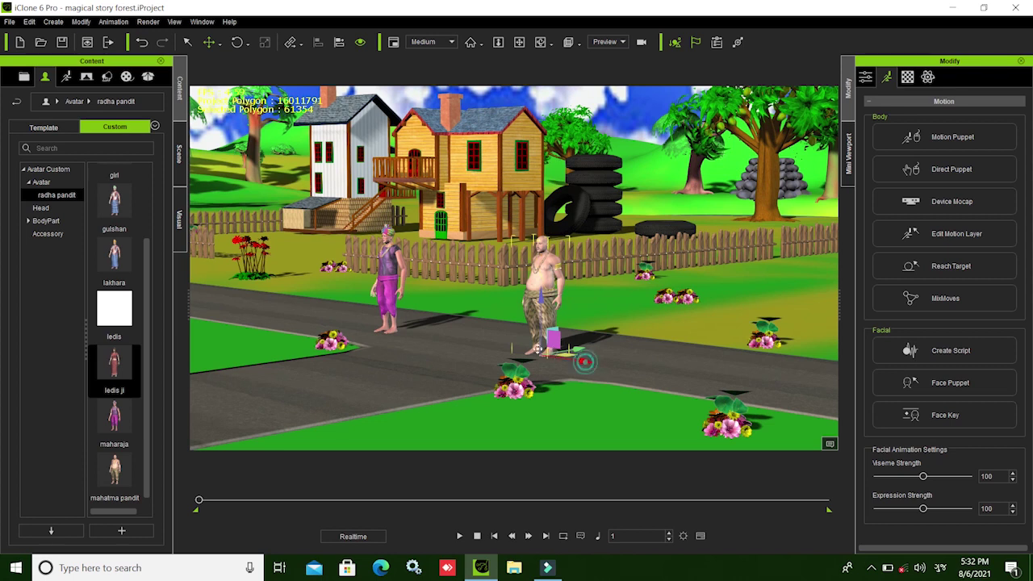
pyautogui.moveTo(521, 345); pyautogui.dragTo(425, 331)
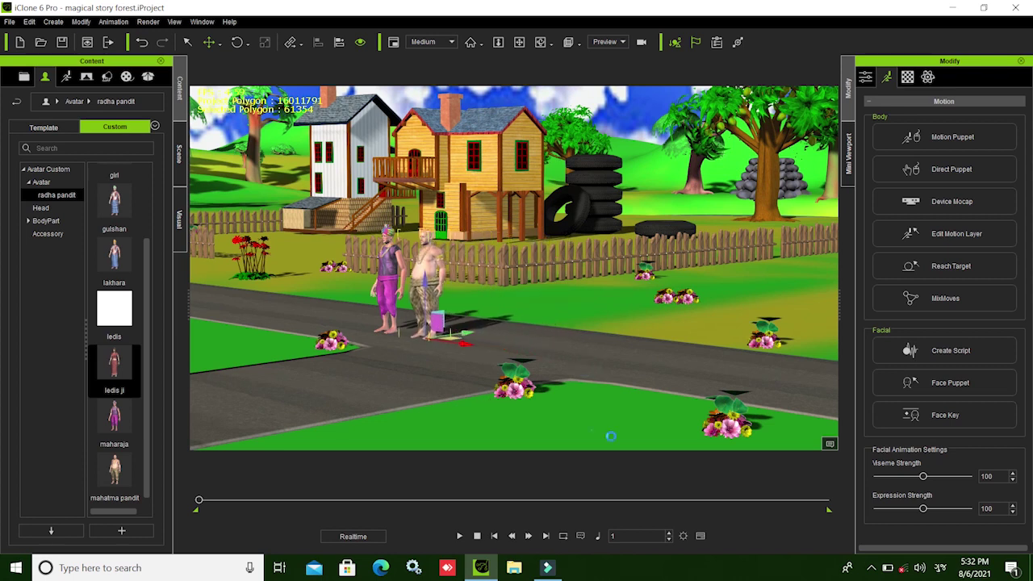
pyautogui.scroll(2, 487, 396)
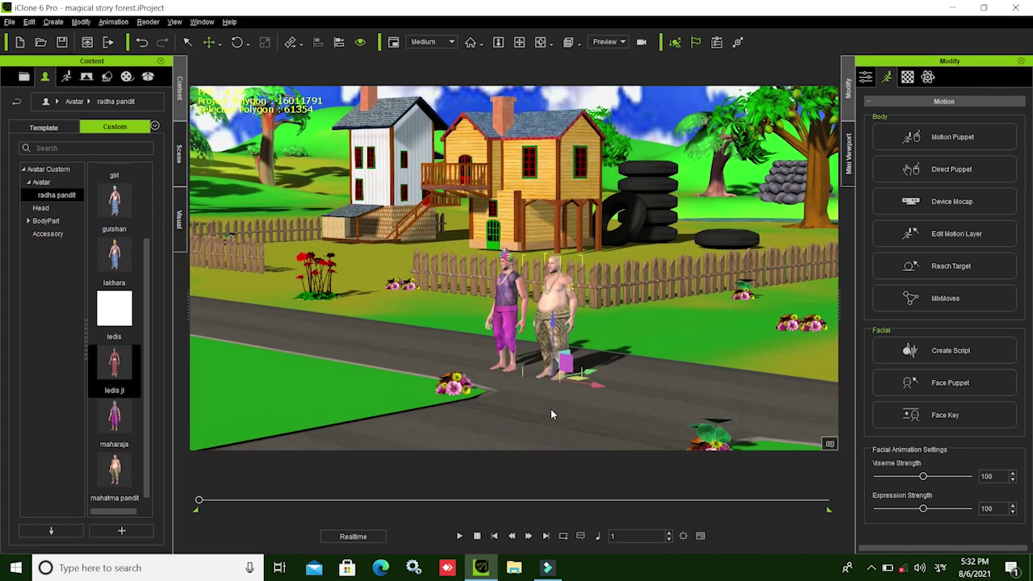
pyautogui.scroll(2, 550, 408)
pyautogui.scroll(1, 578, 414)
pyautogui.scroll(2, 579, 413)
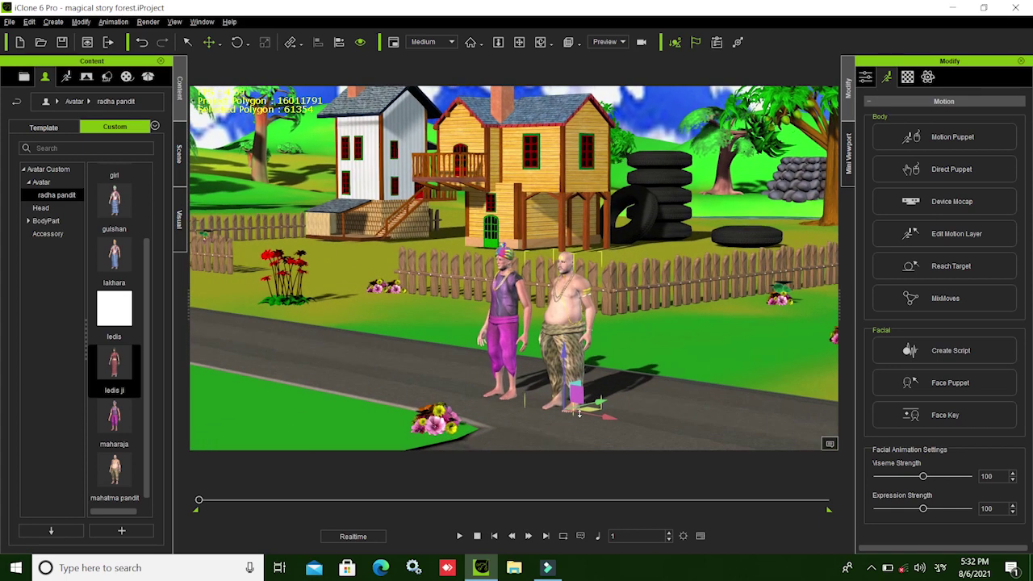
pyautogui.scroll(2, 619, 434)
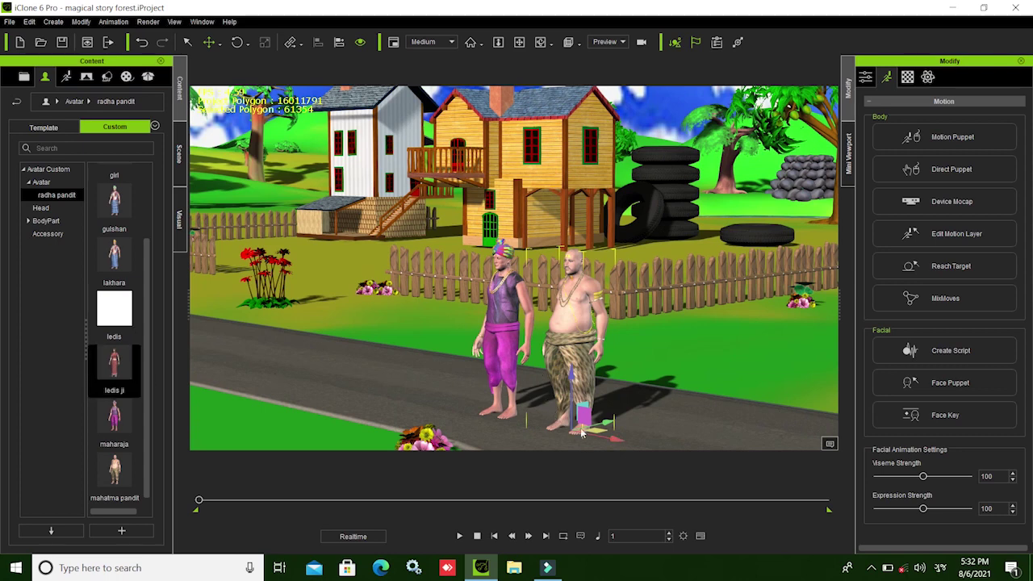
# - Rotate the pandit to face the camera and add the checked-lungi villager on the road to the left
pyautogui.press('e')
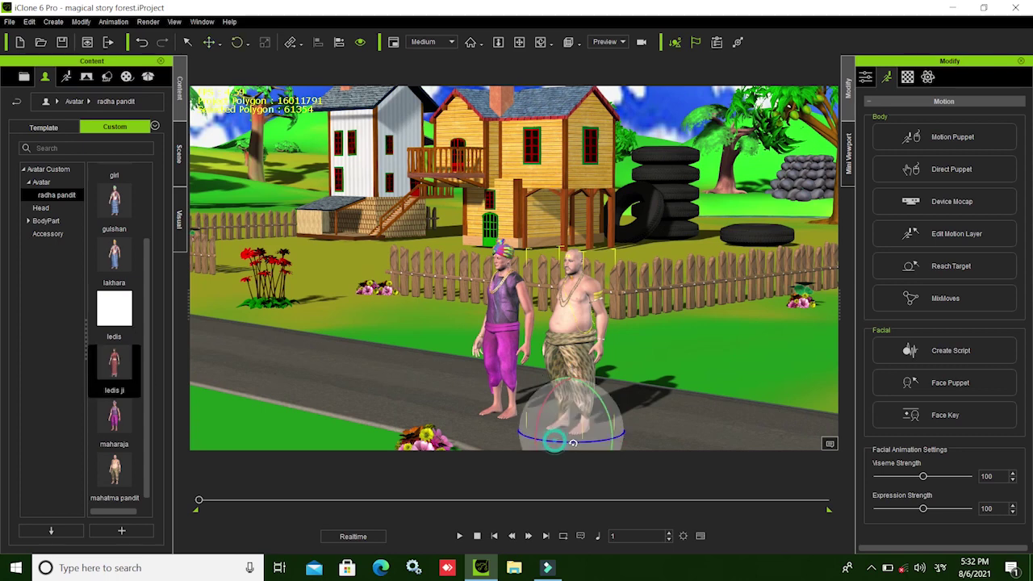
pyautogui.moveTo(578, 444); pyautogui.dragTo(581, 445)
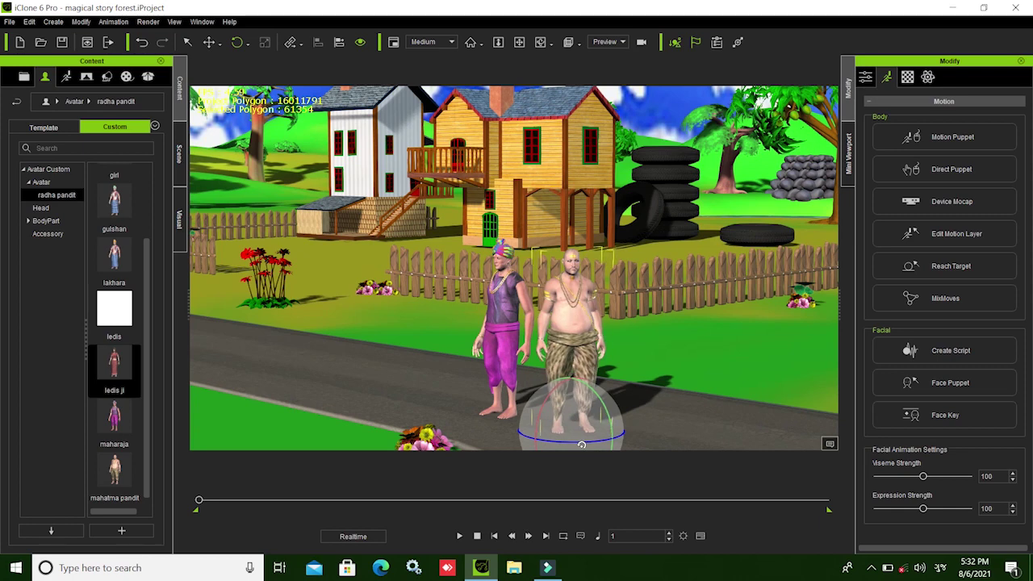
pyautogui.doubleClick(119, 206)
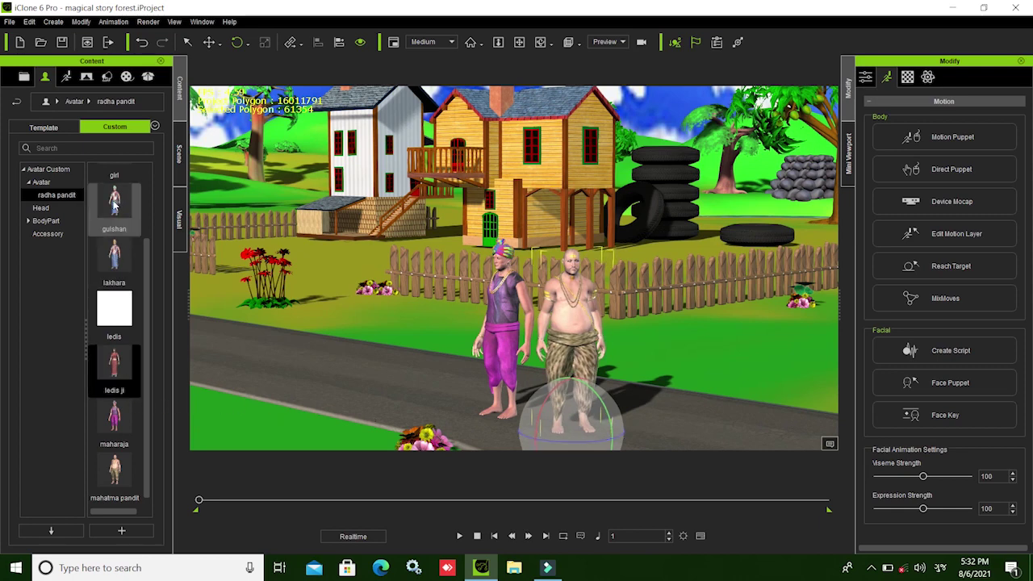
pyautogui.moveTo(372, 359); pyautogui.dragTo(426, 404)
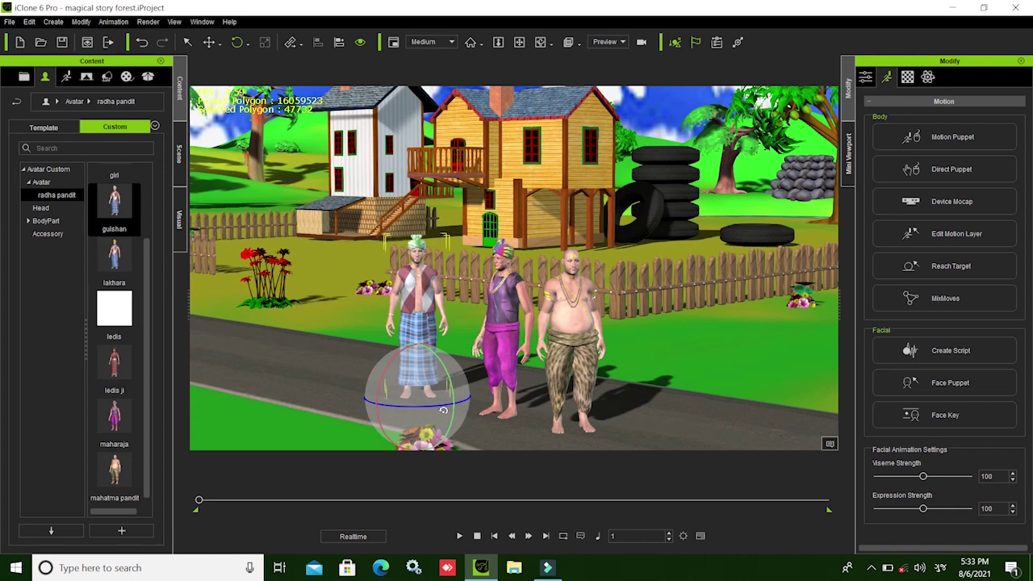
pyautogui.click(458, 326)
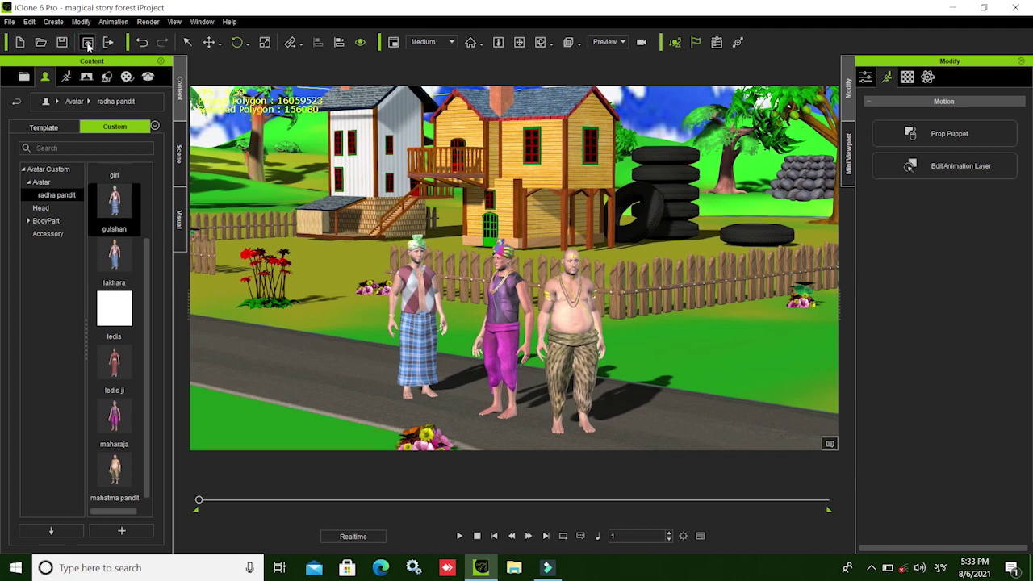
# - Render the current view of the three villagers as a preview image
pyautogui.click(87, 44)
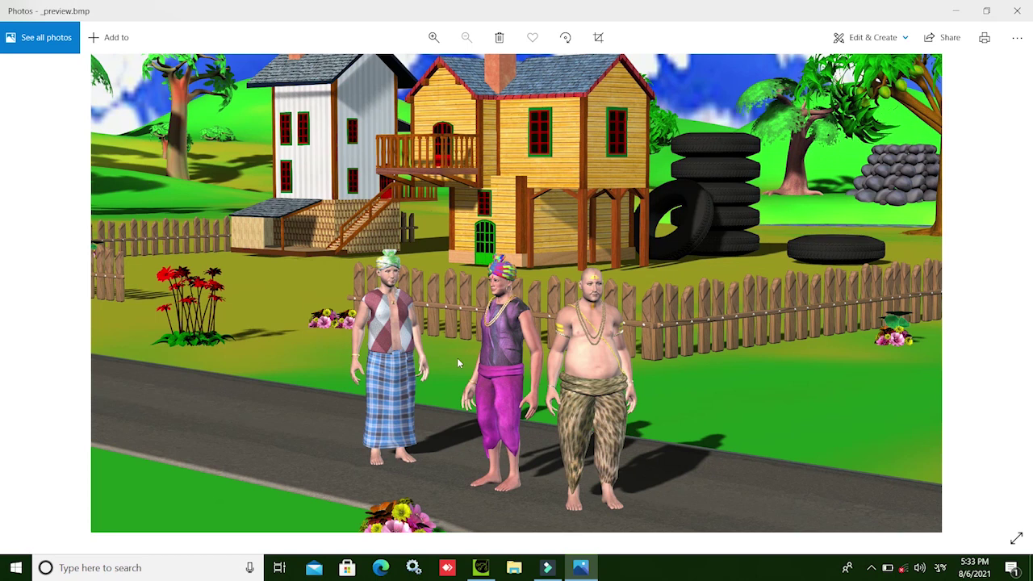
# - Bring up the context options for the _preview.bmp image in Photos
pyautogui.rightClick(500, 259)
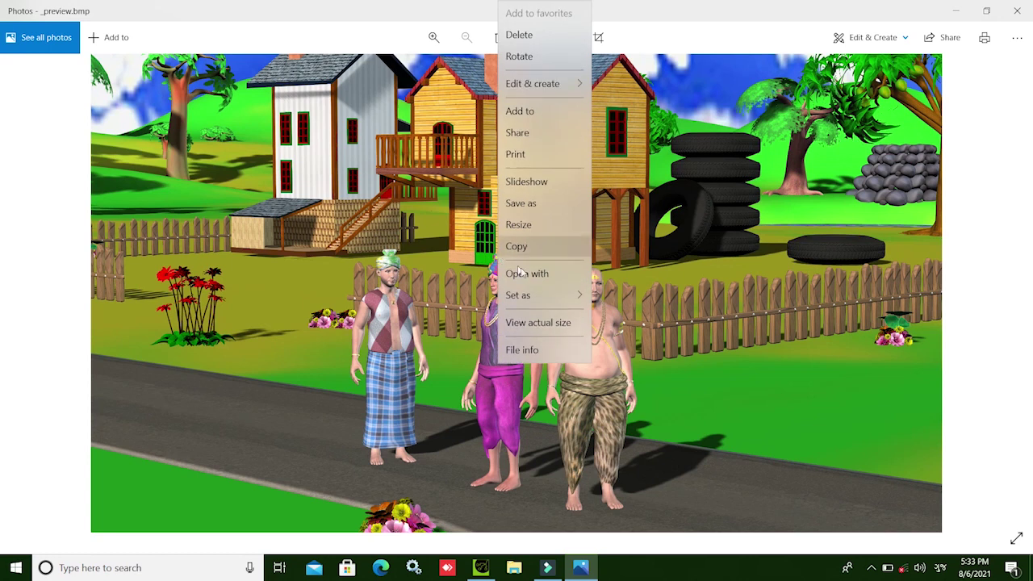